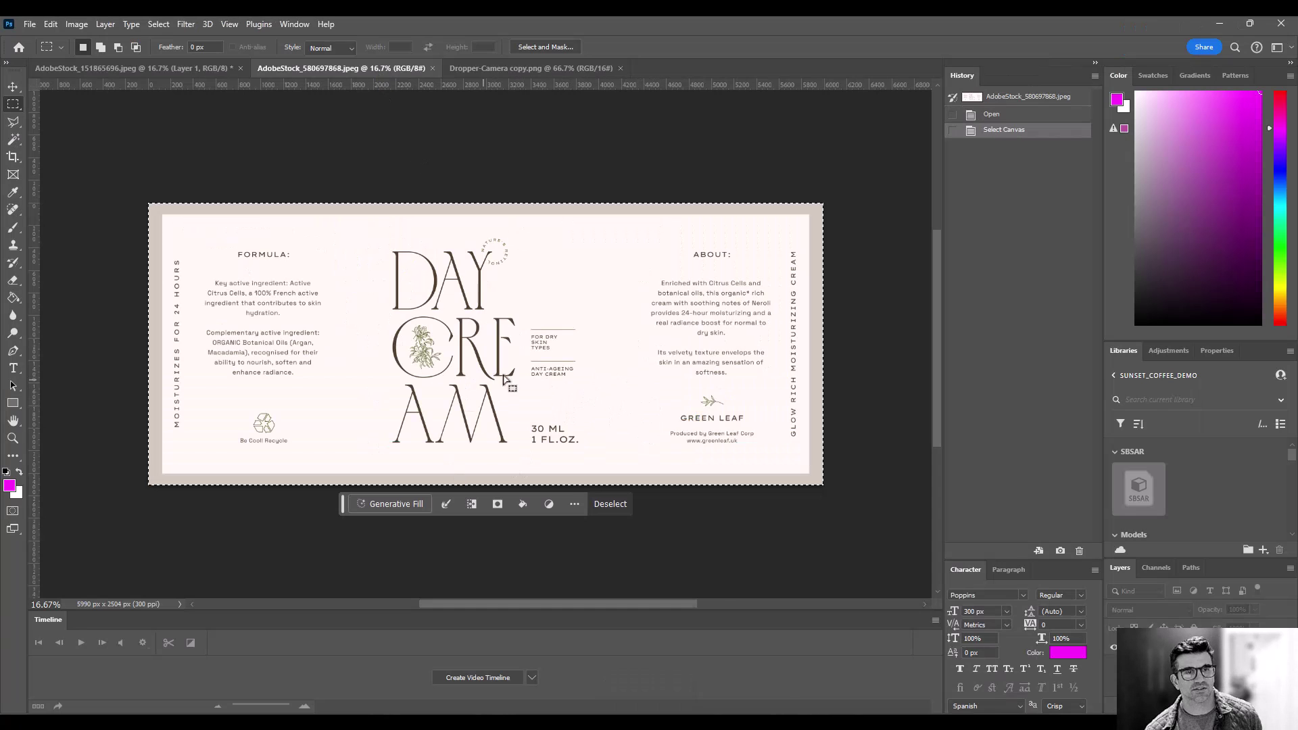
- Paste the DAY CREAM label into the bottle photo, then scale it down and centre it on the bottle body
{"action": "left_click", "coordinate": [162, 68]}
{"action": "key", "text": "ctrl+v"}
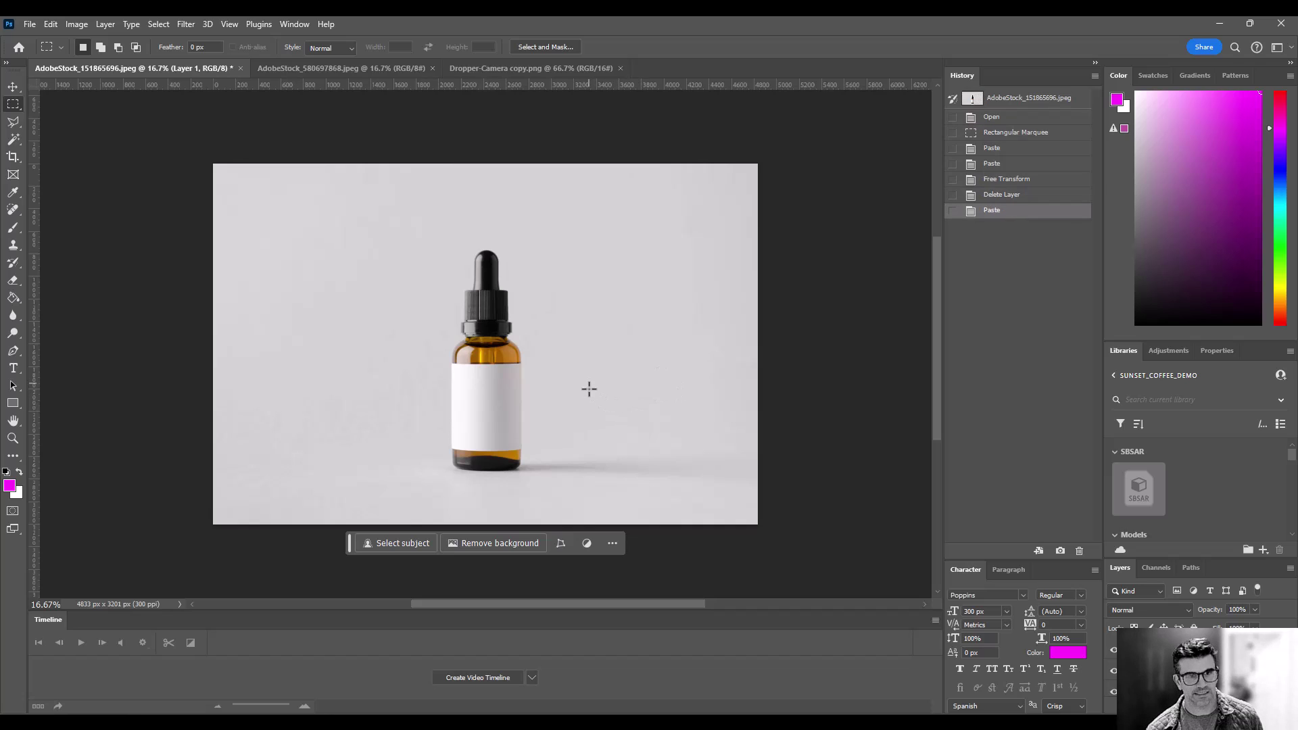
{"action": "key", "text": "ctrl+t"}
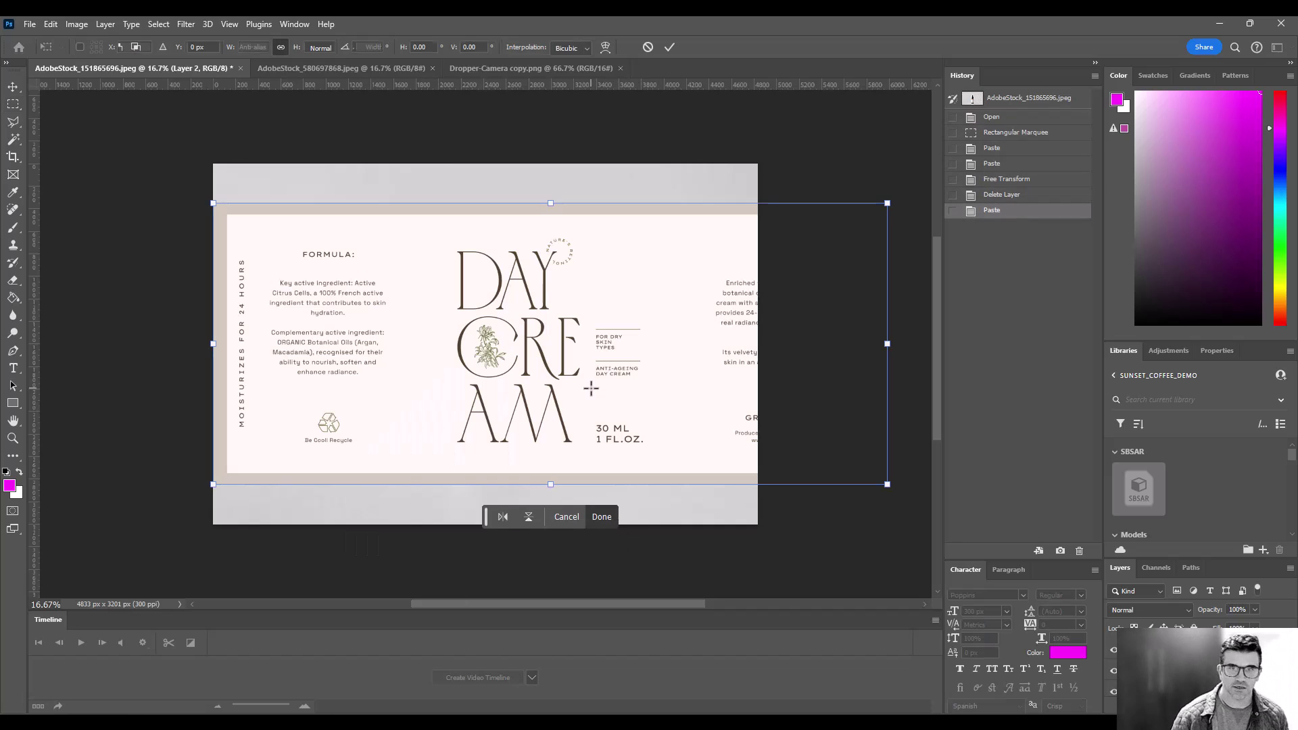
{"action": "left_click_drag", "start_coordinate": [877, 213], "coordinate": [439, 396]}
{"action": "left_click_drag", "start_coordinate": [373, 442], "coordinate": [537, 403]}
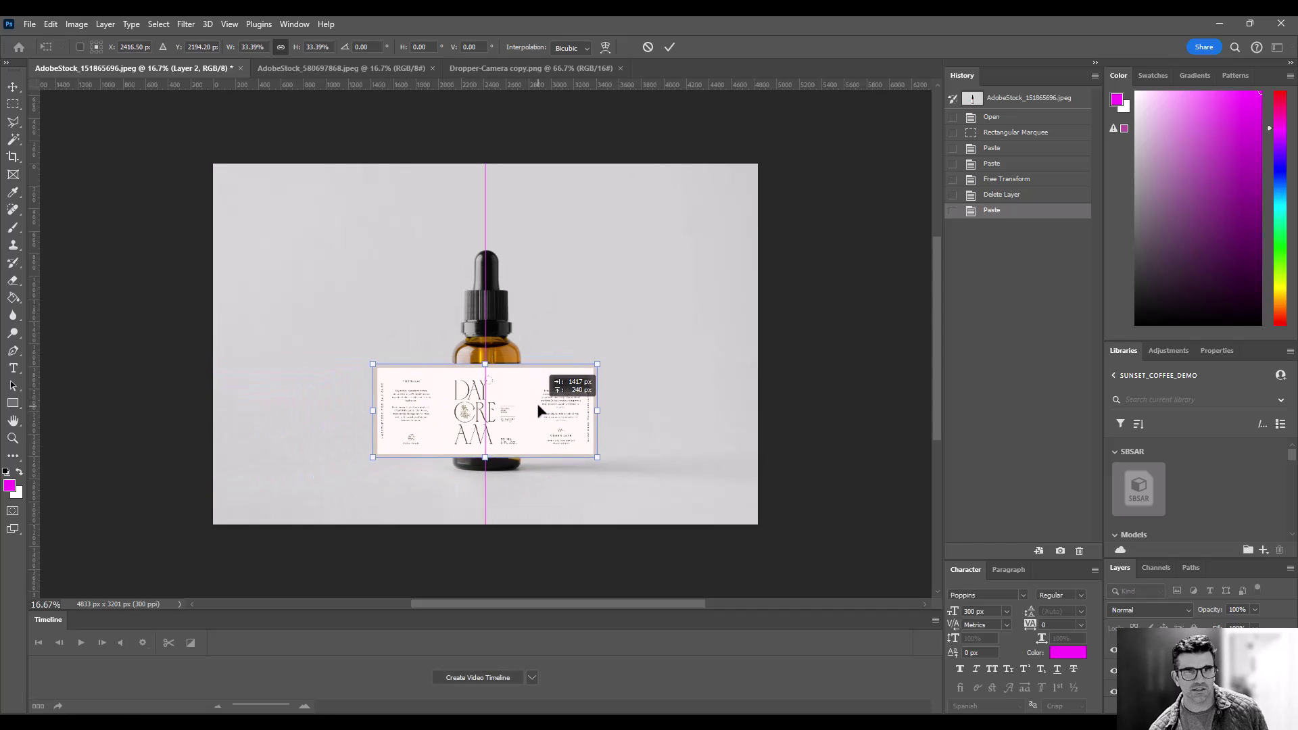
{"action": "left_click_drag", "start_coordinate": [598, 456], "coordinate": [586, 449]}
{"action": "left_click_drag", "start_coordinate": [506, 427], "coordinate": [522, 407]}
{"action": "key", "text": "Return"}
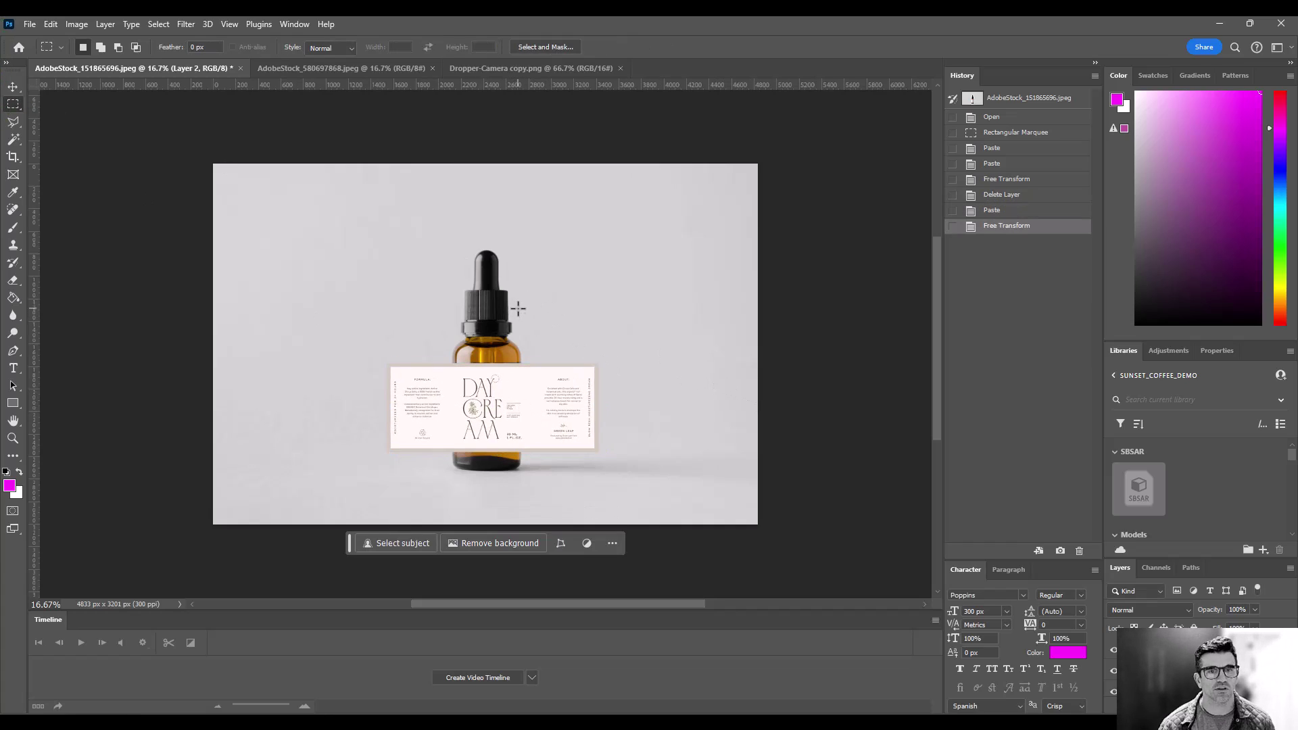
- Cut away the label parts overhanging the bottle's right and left sides
{"action": "left_click_drag", "start_coordinate": [519, 300], "coordinate": [756, 530]}
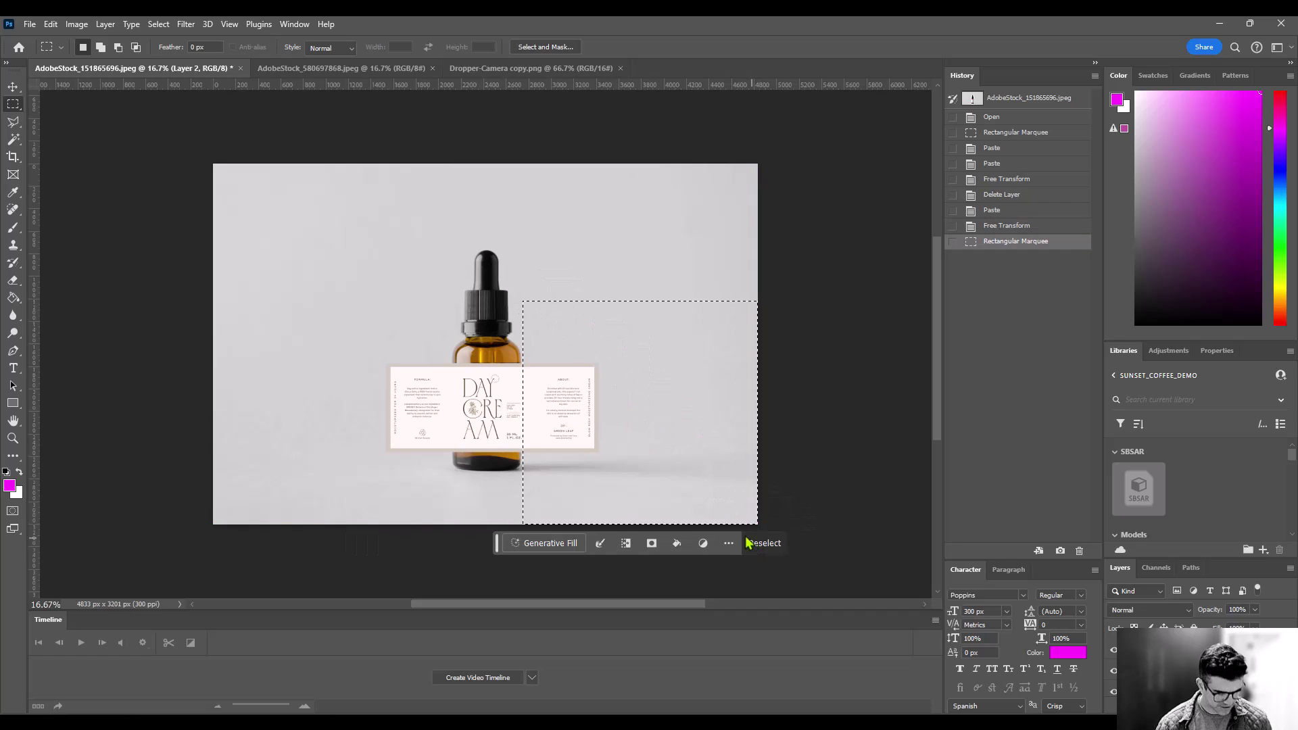
{"action": "key", "text": "ctrl+x"}
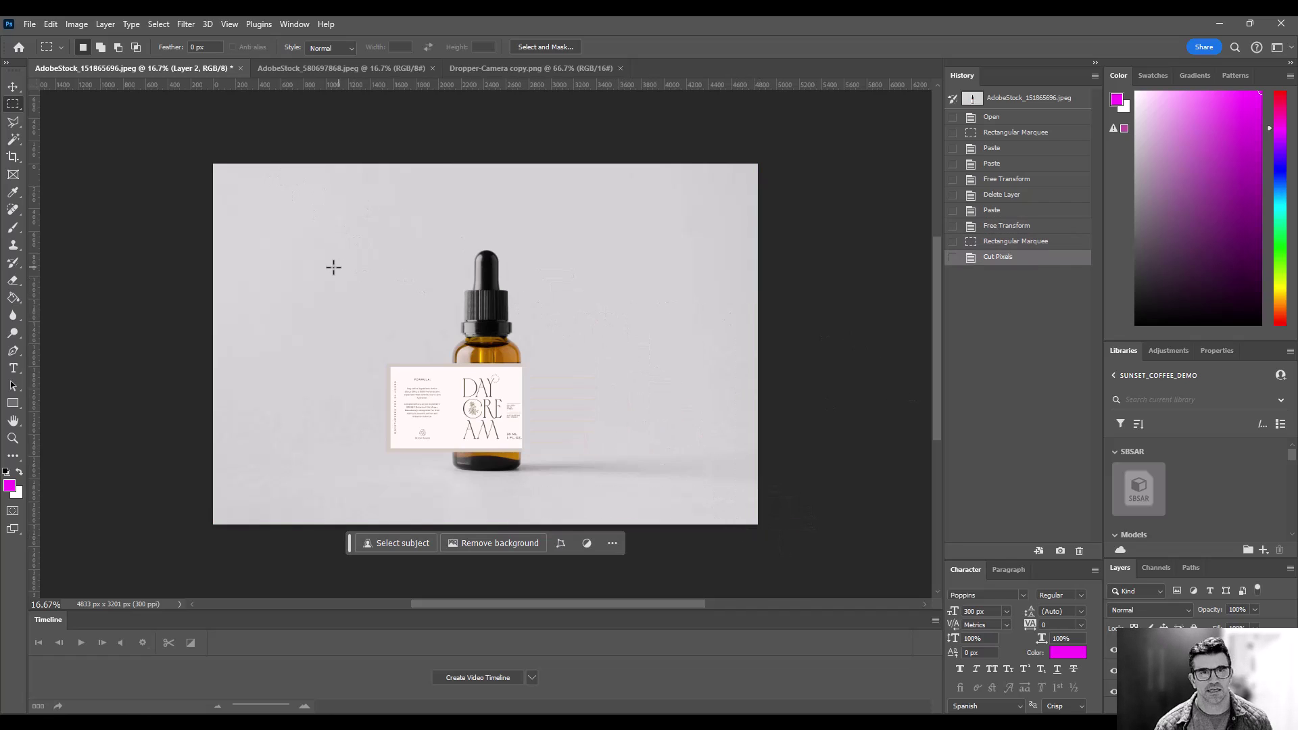
{"action": "left_click_drag", "start_coordinate": [320, 267], "coordinate": [453, 521]}
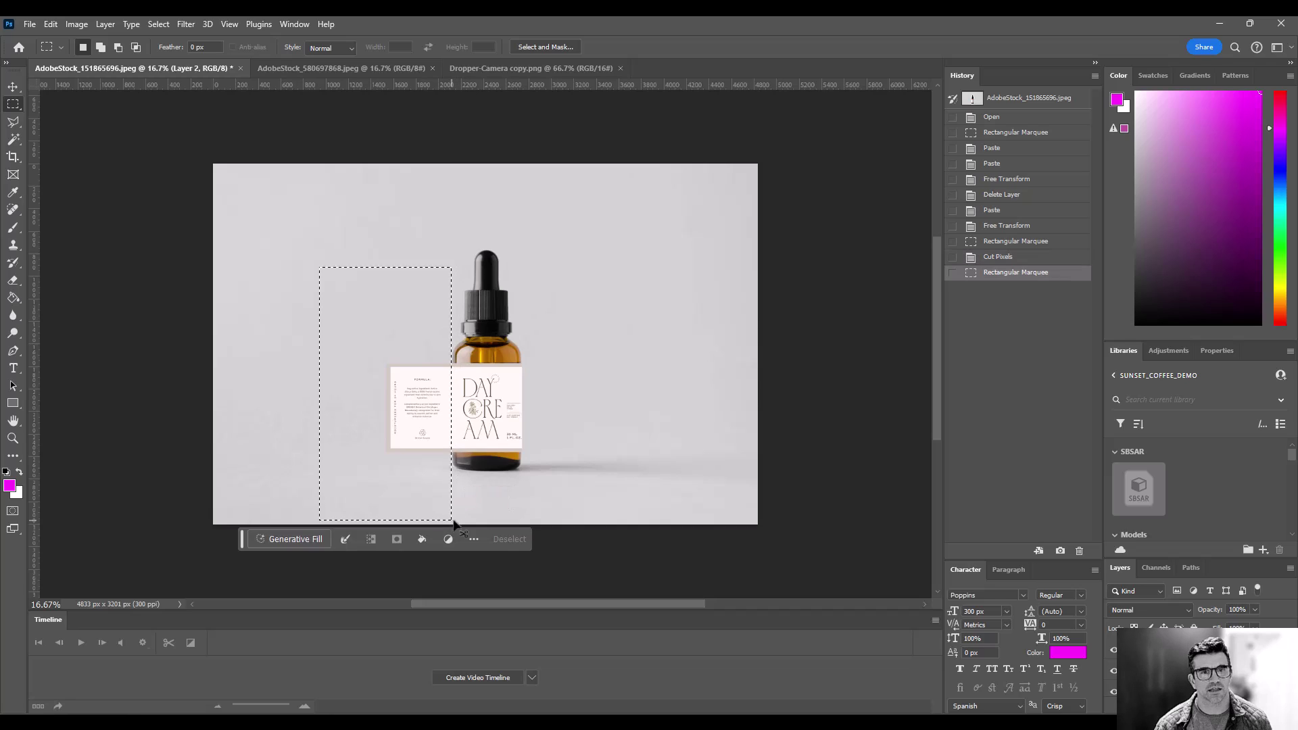
{"action": "key", "text": "ctrl+x"}
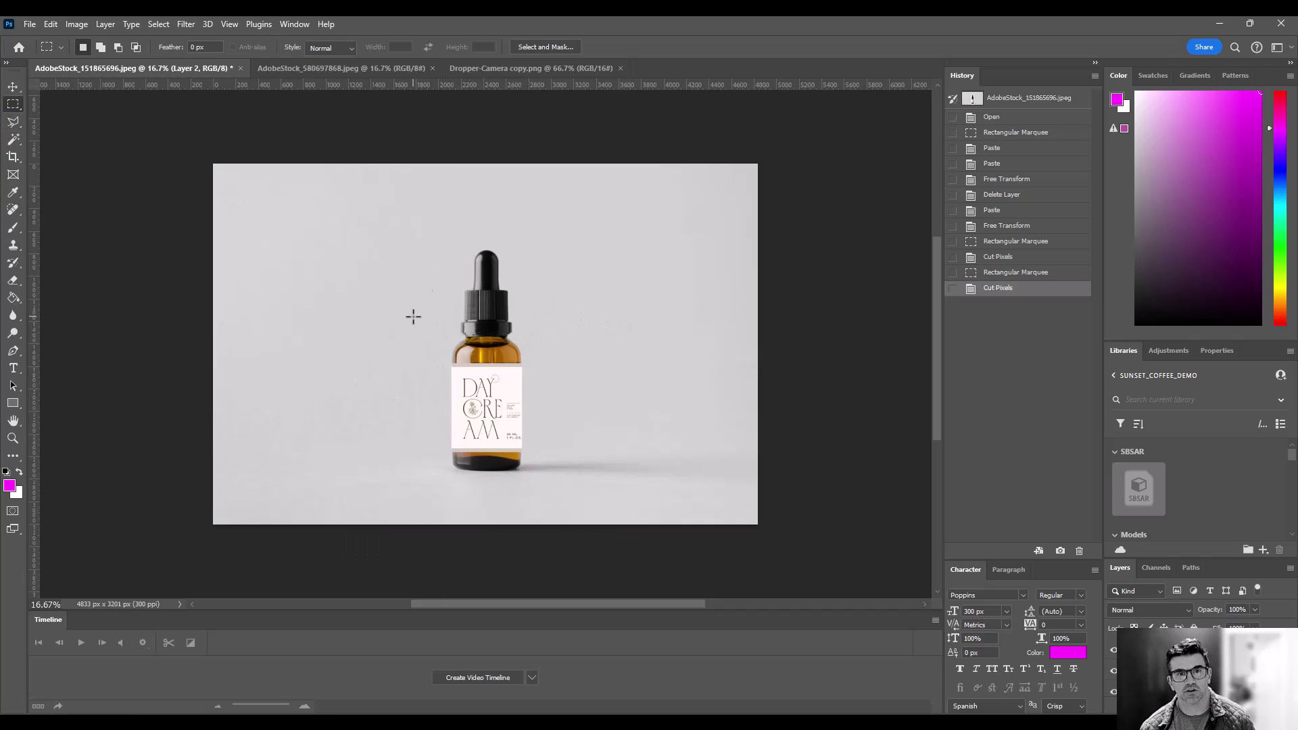
- Select the bottle's shoulder area on the background photo layer
{"action": "left_click_drag", "start_coordinate": [413, 316], "coordinate": [579, 372]}
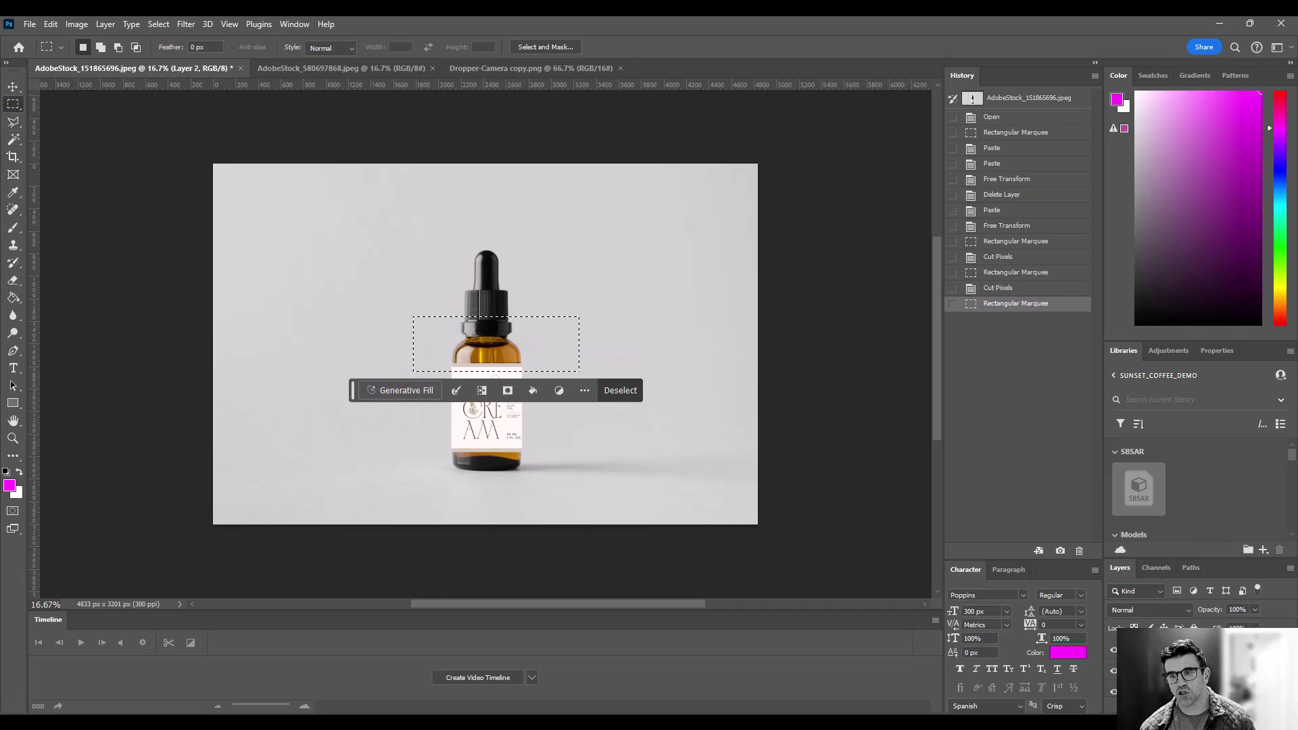
{"action": "key", "text": "alt+bracketleft"}
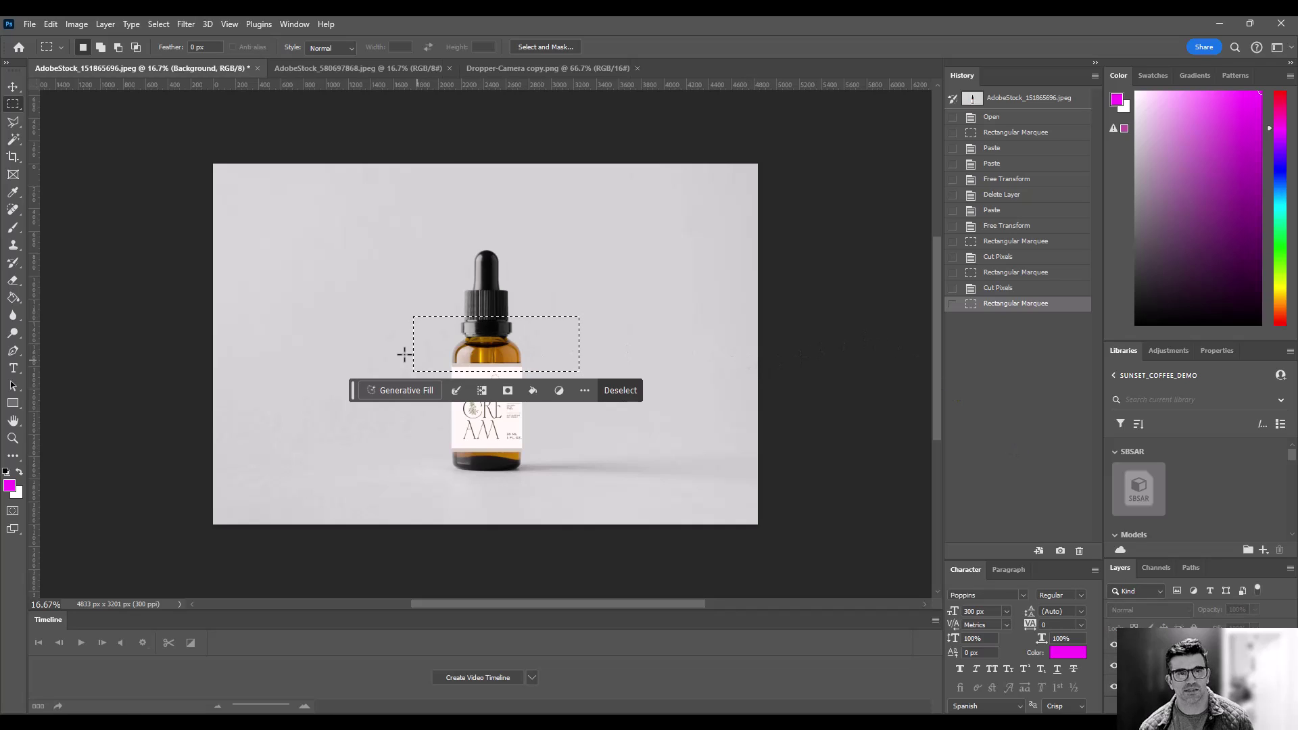
{"action": "left_click_drag", "start_coordinate": [352, 392], "coordinate": [334, 527]}
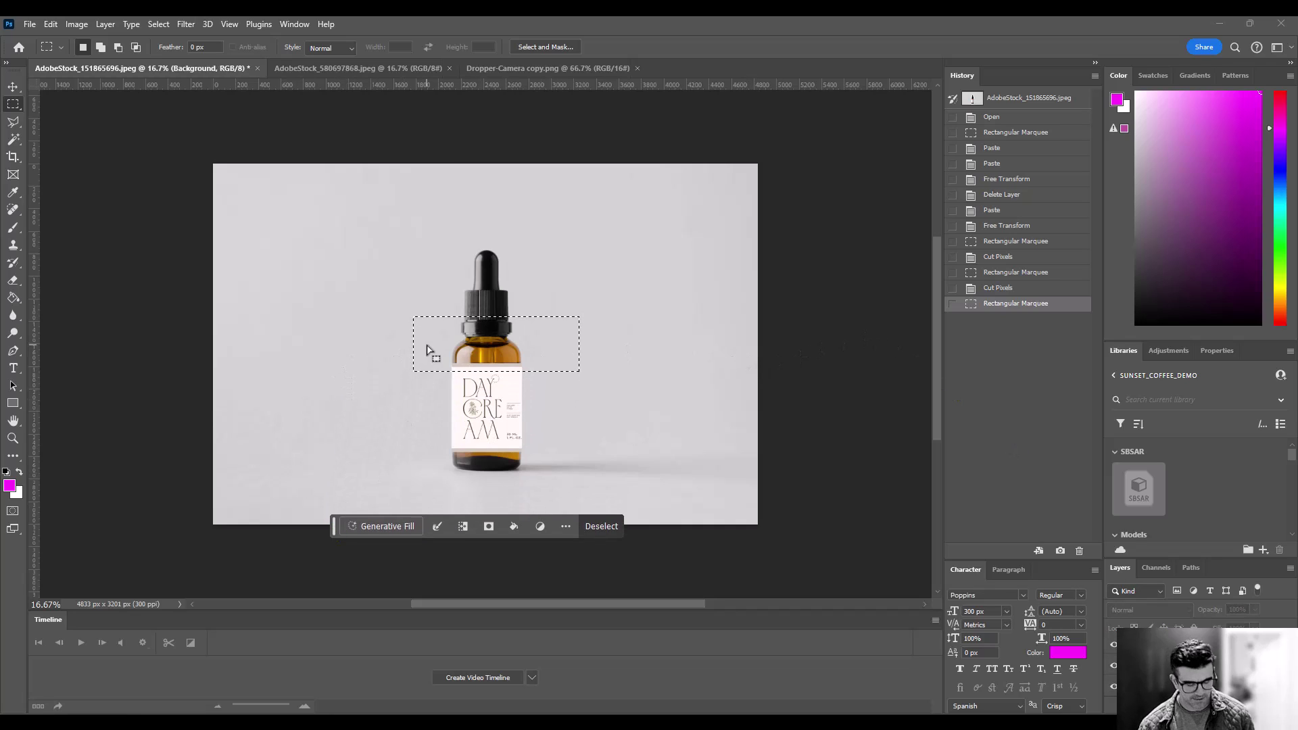
- Try darkening the midtones with Levels, discard it, and switch to Substance 3D Stager
{"action": "key", "text": "ctrl+l"}
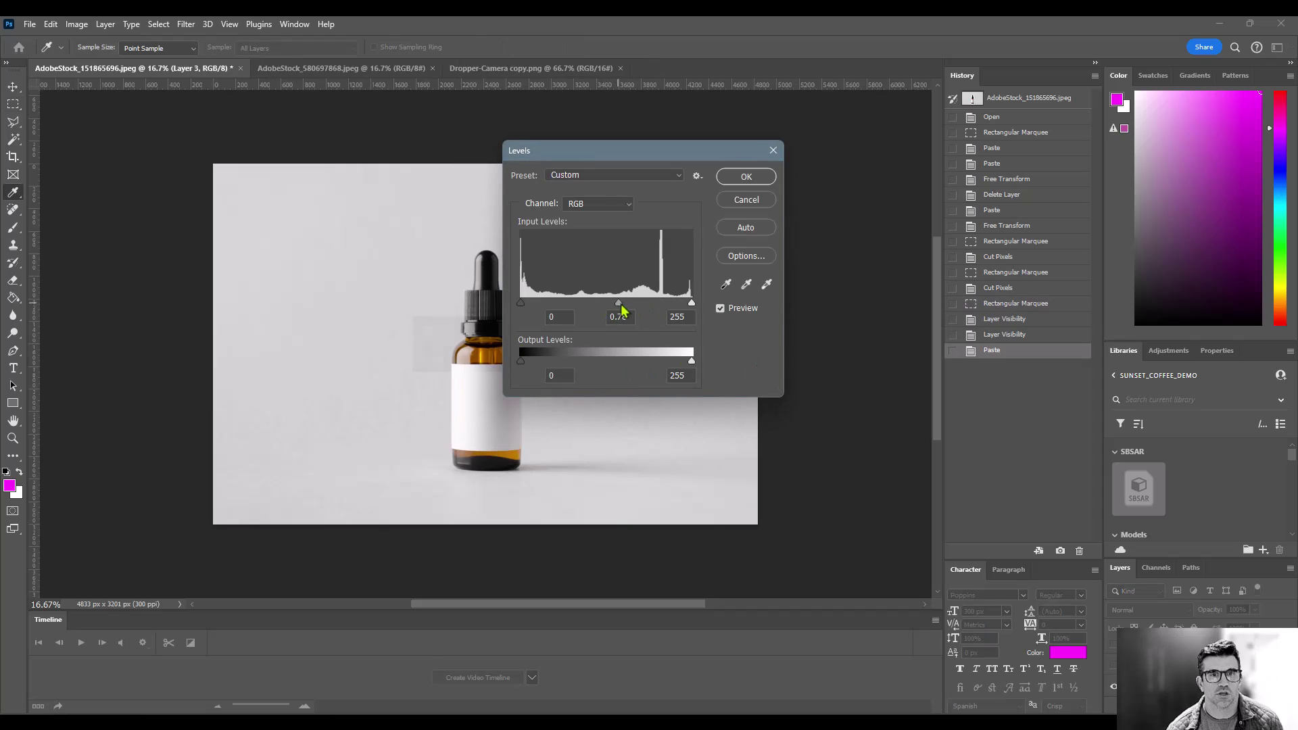
{"action": "left_click_drag", "start_coordinate": [622, 310], "coordinate": [648, 301]}
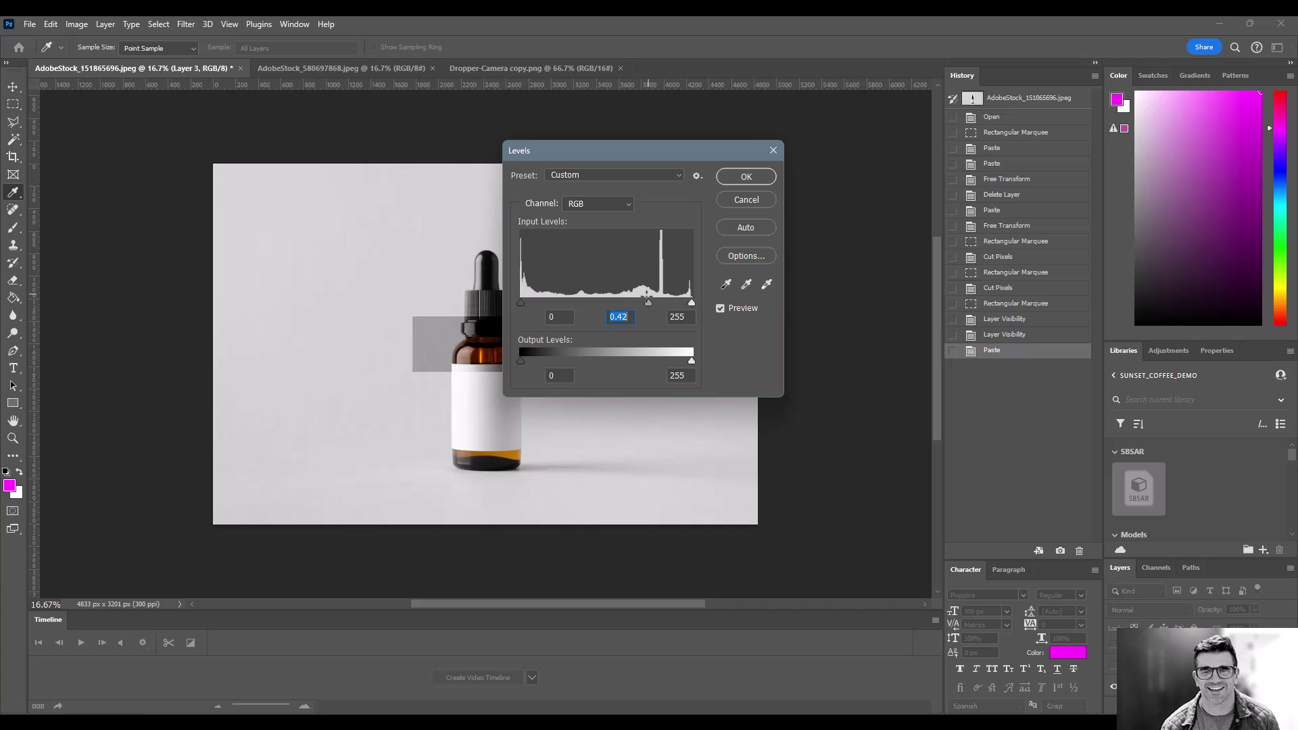
{"action": "left_click", "coordinate": [747, 200]}
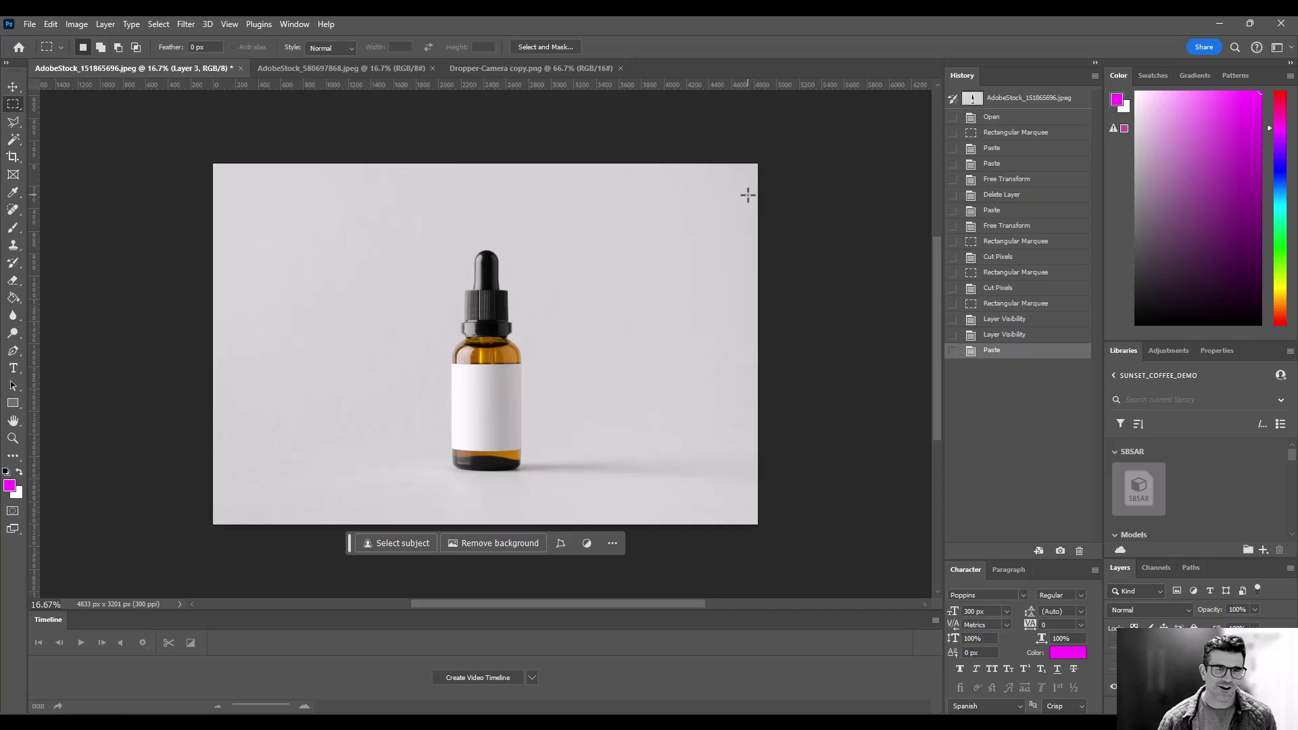
{"action": "key", "text": "alt+Tab"}
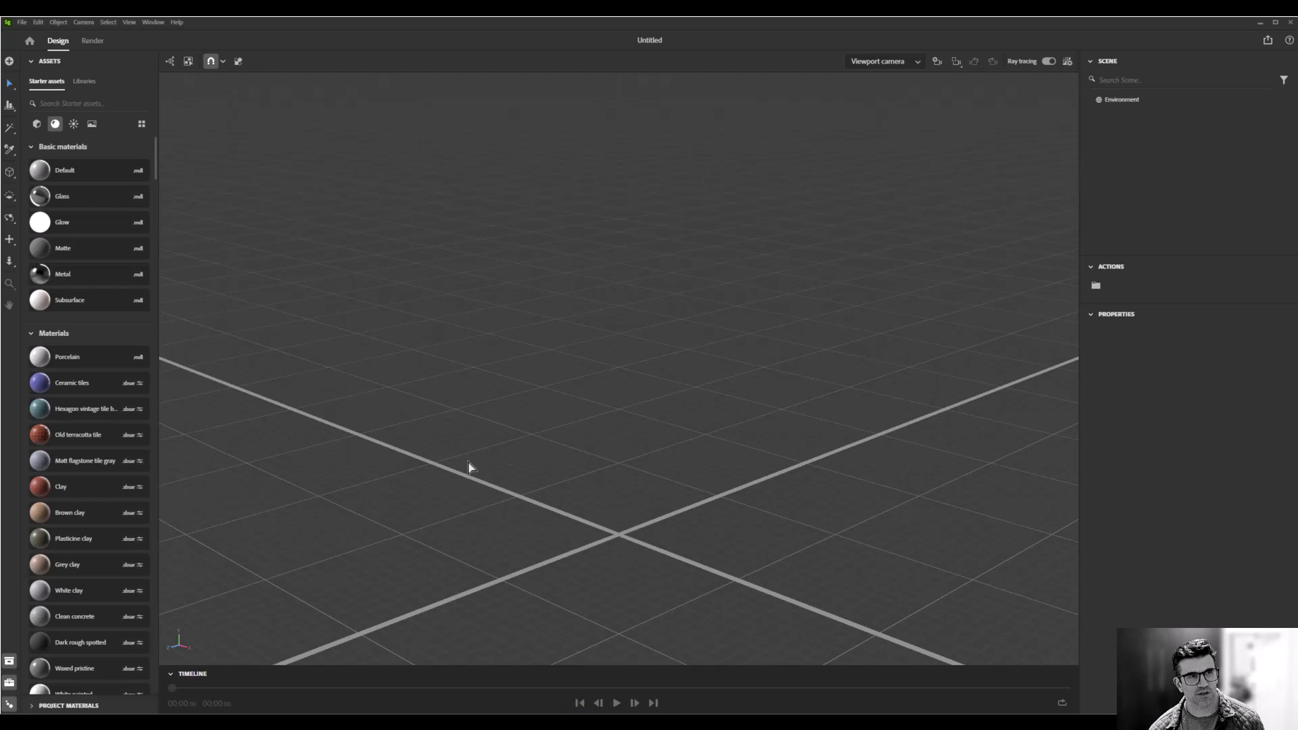
- Open Stager's add-content options from the + button in the left toolbar
{"action": "left_click", "coordinate": [9, 62]}
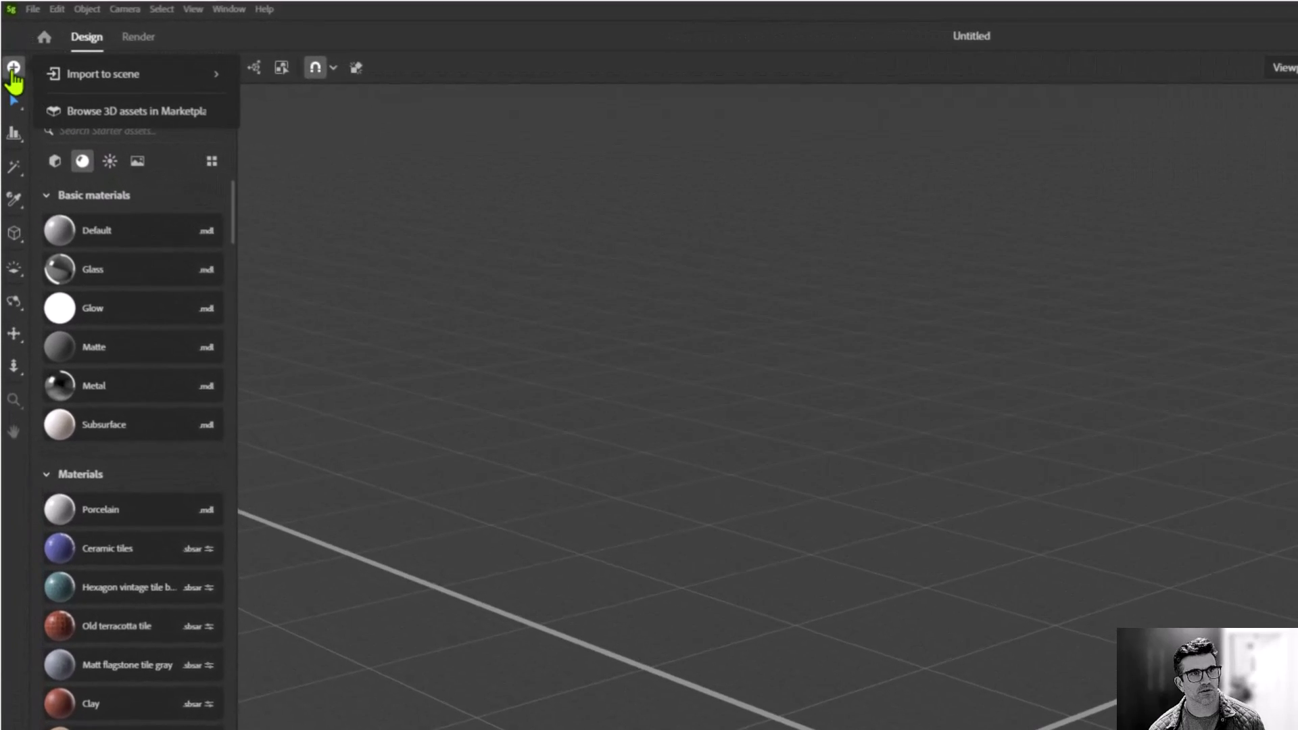
- Search the 3D asset marketplace for 'eye dropper' and review the Bottle Dropper model's details
{"action": "left_click", "coordinate": [160, 113]}
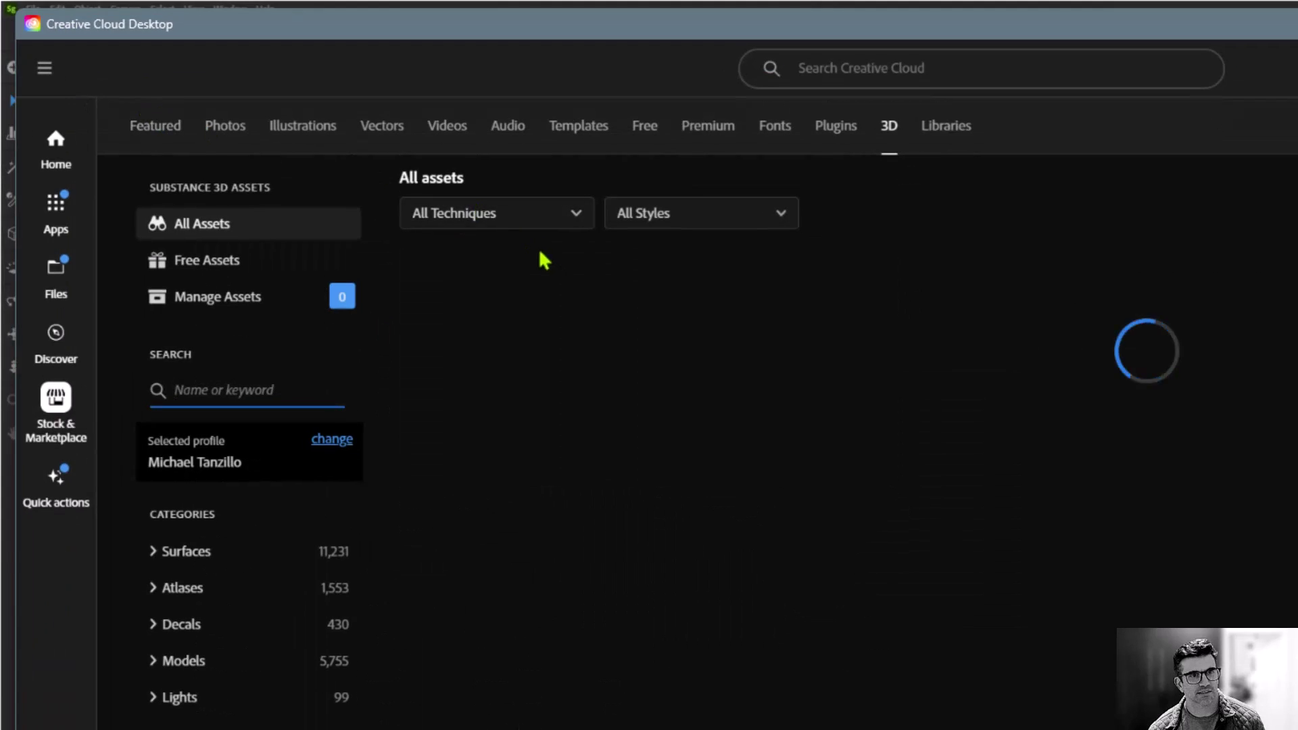
{"action": "type", "text": "e"}
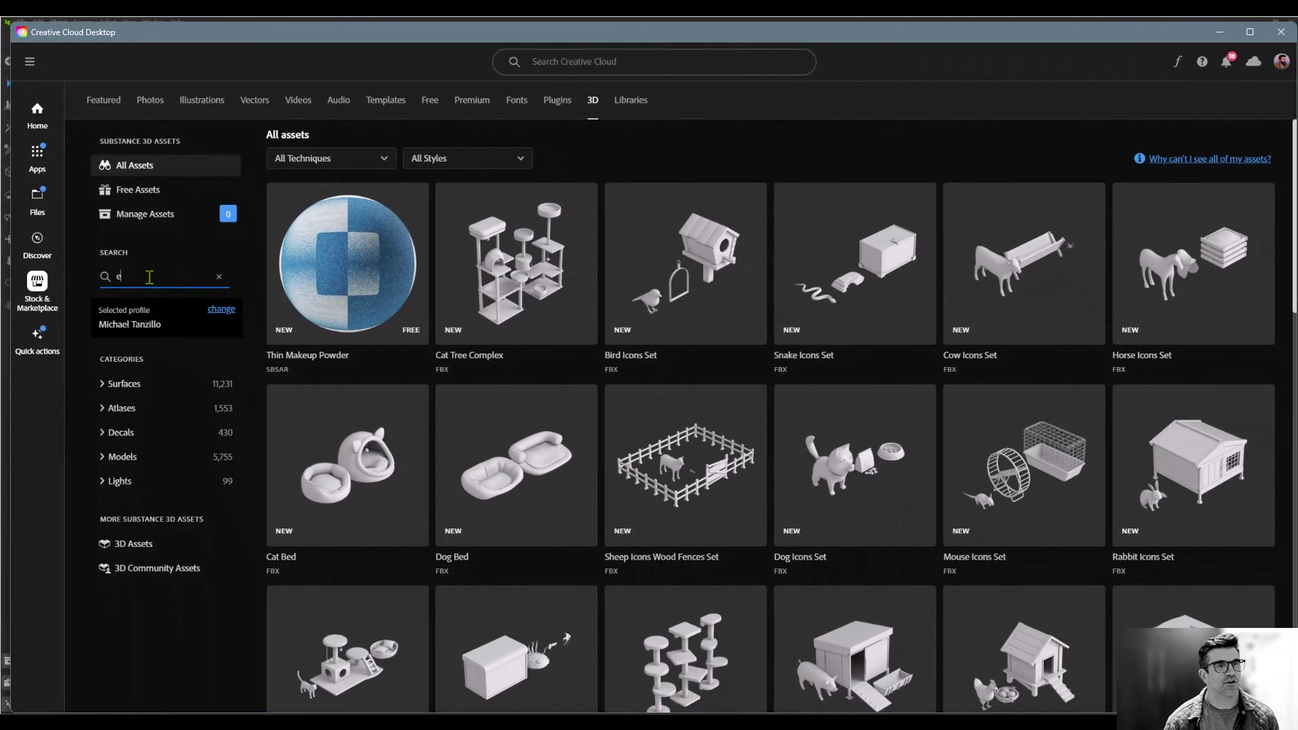
{"action": "type", "text": "ye dropper"}
{"action": "key", "text": "Return"}
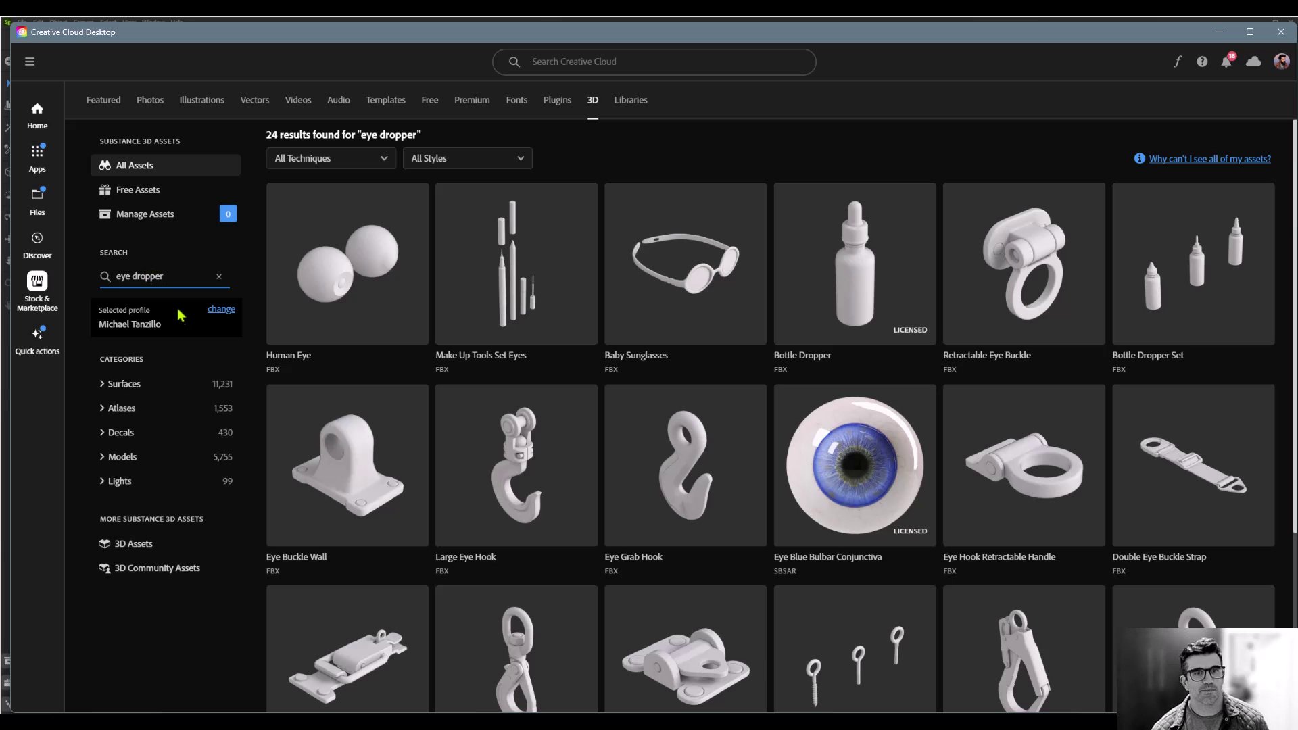
{"action": "mouse_move", "coordinate": [842, 297]}
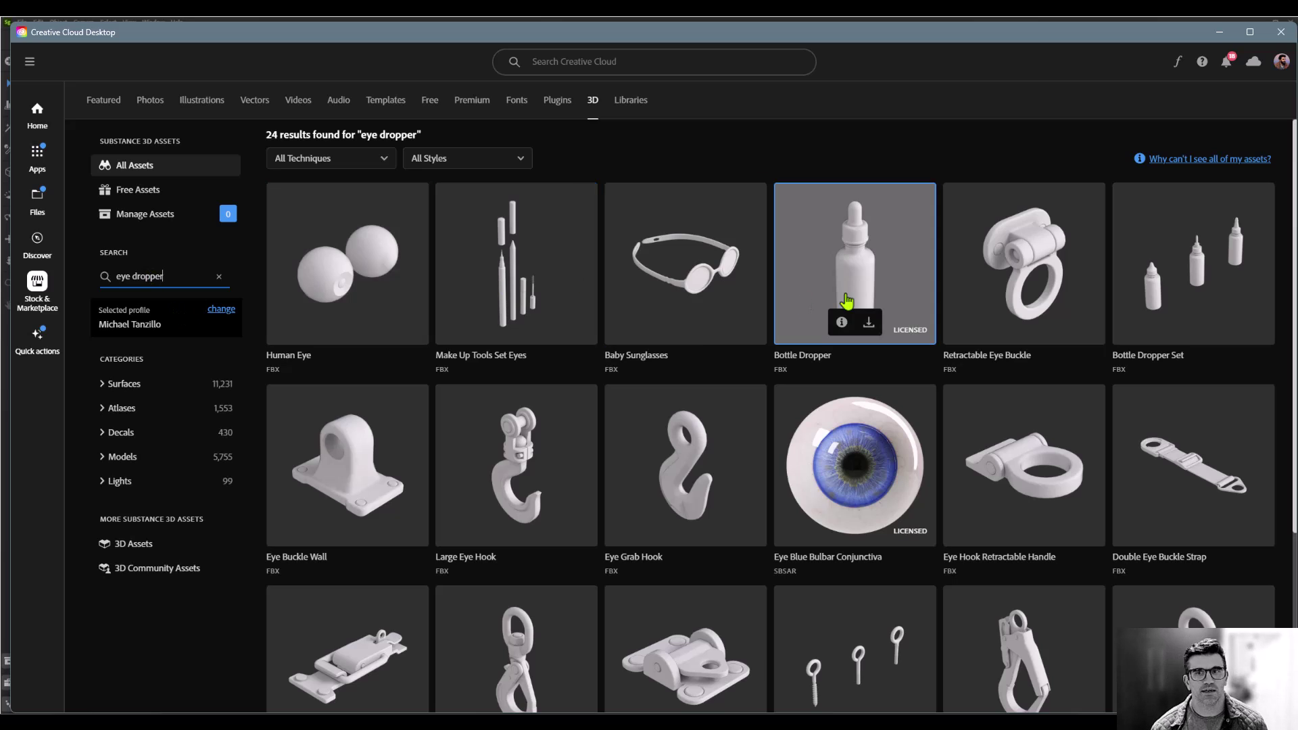
{"action": "left_click", "coordinate": [847, 262]}
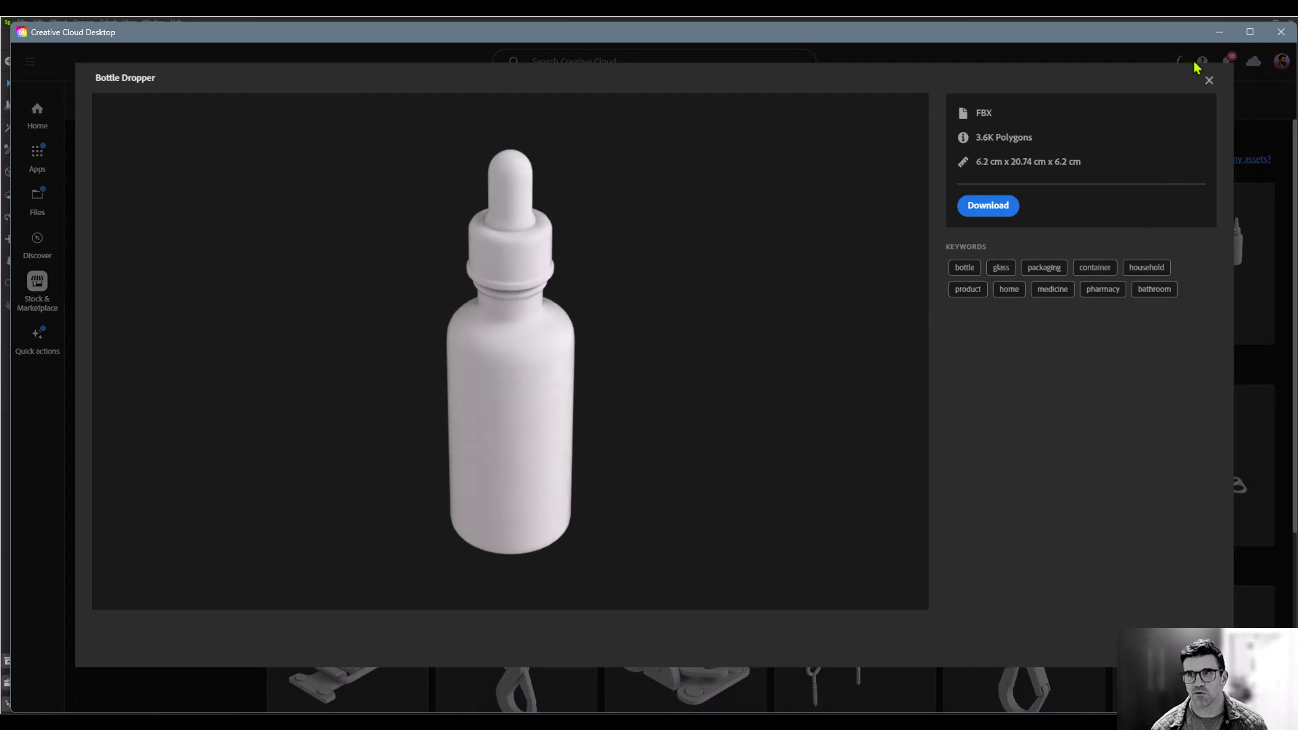
{"action": "left_click", "coordinate": [1209, 80]}
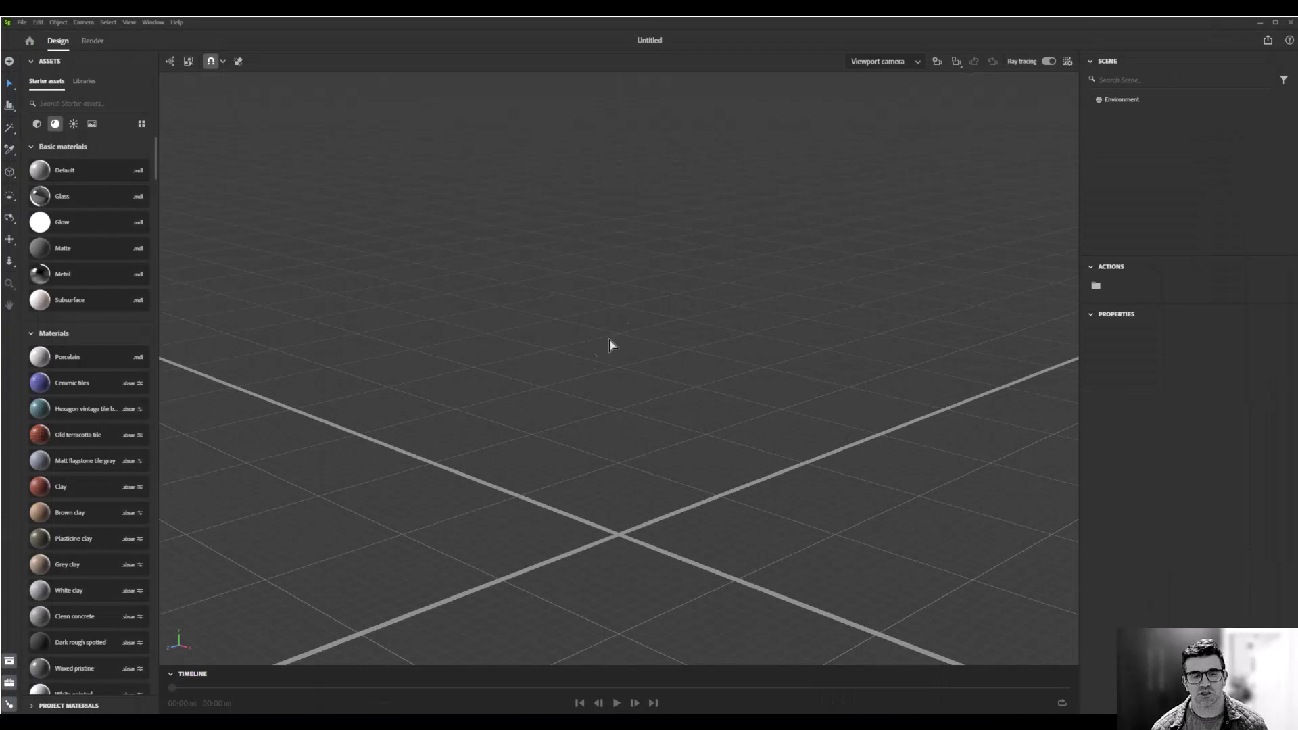
- Import bottle_dropper.fbx into the viewport at the grid centre and deselect it
{"action": "left_click_drag", "start_coordinate": [1067, 307], "coordinate": [618, 539]}
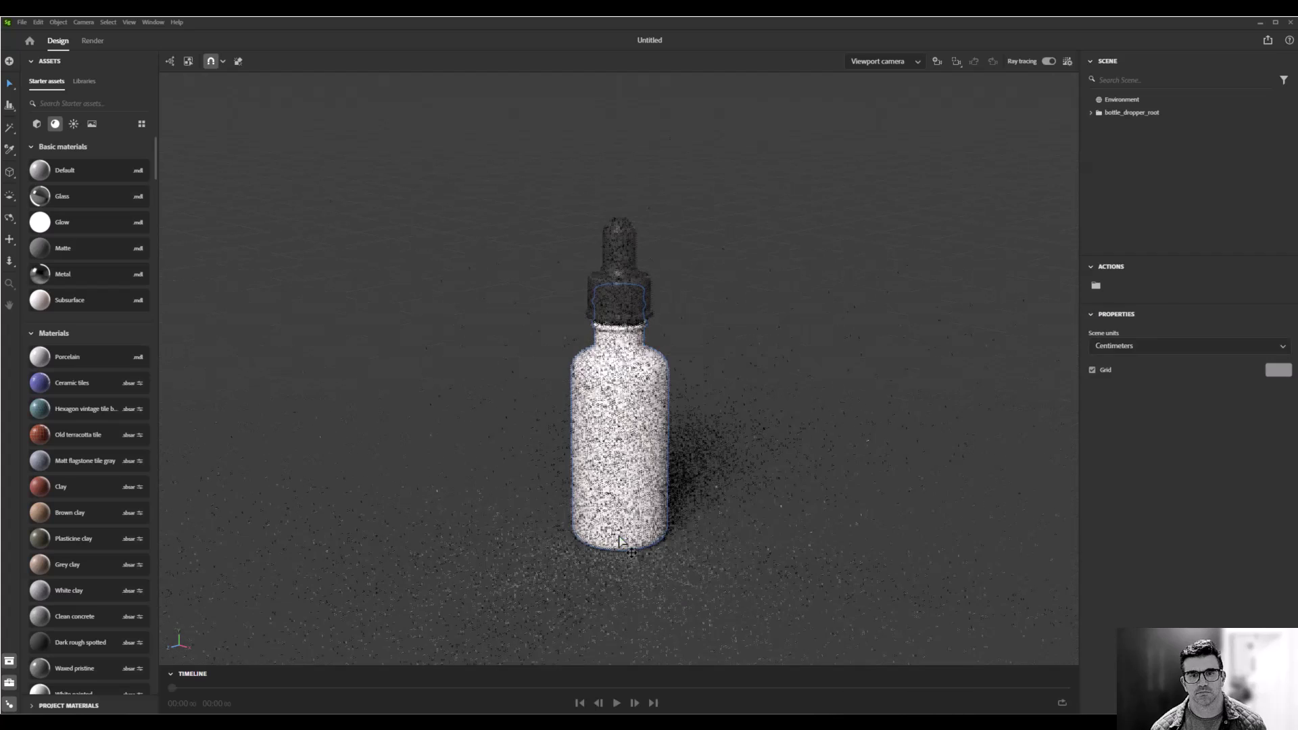
{"action": "left_click", "coordinate": [965, 339]}
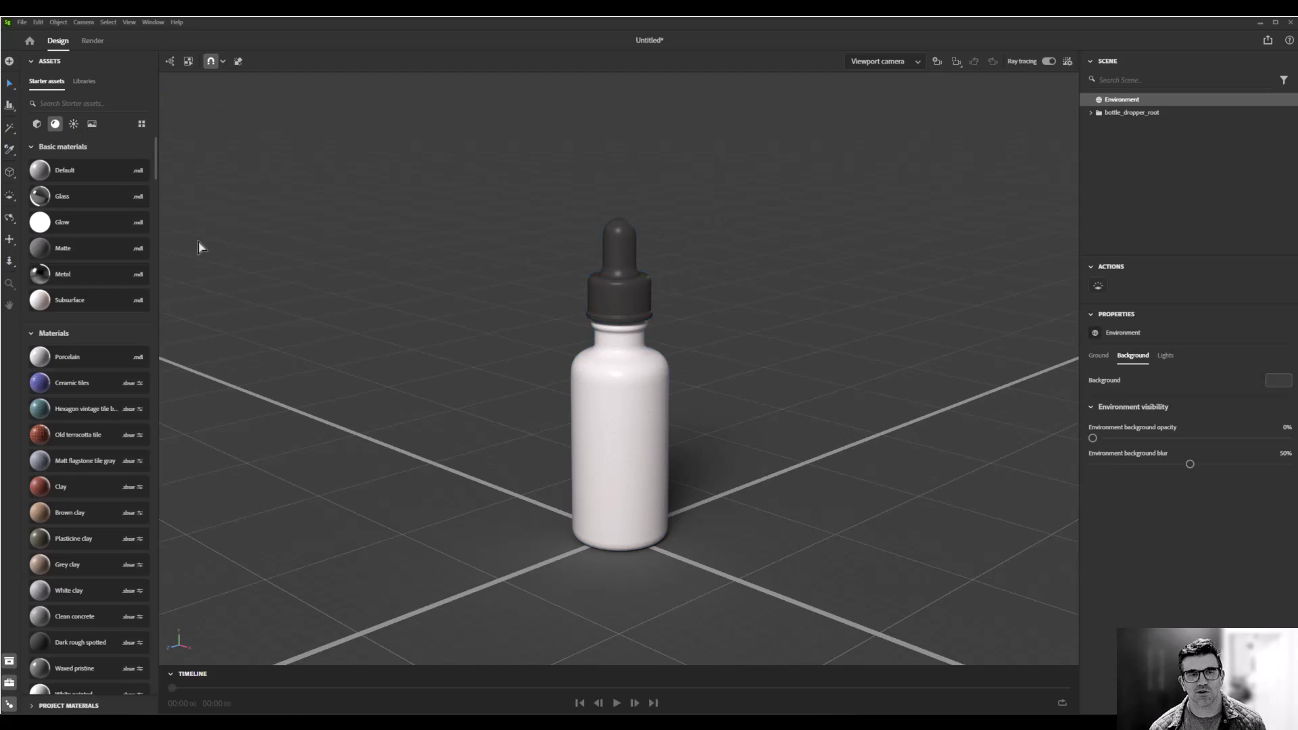
- Search the starter materials for 'gl' and apply Glass to the bottle body
{"action": "left_click", "coordinate": [70, 101]}
{"action": "type", "text": "glass"}
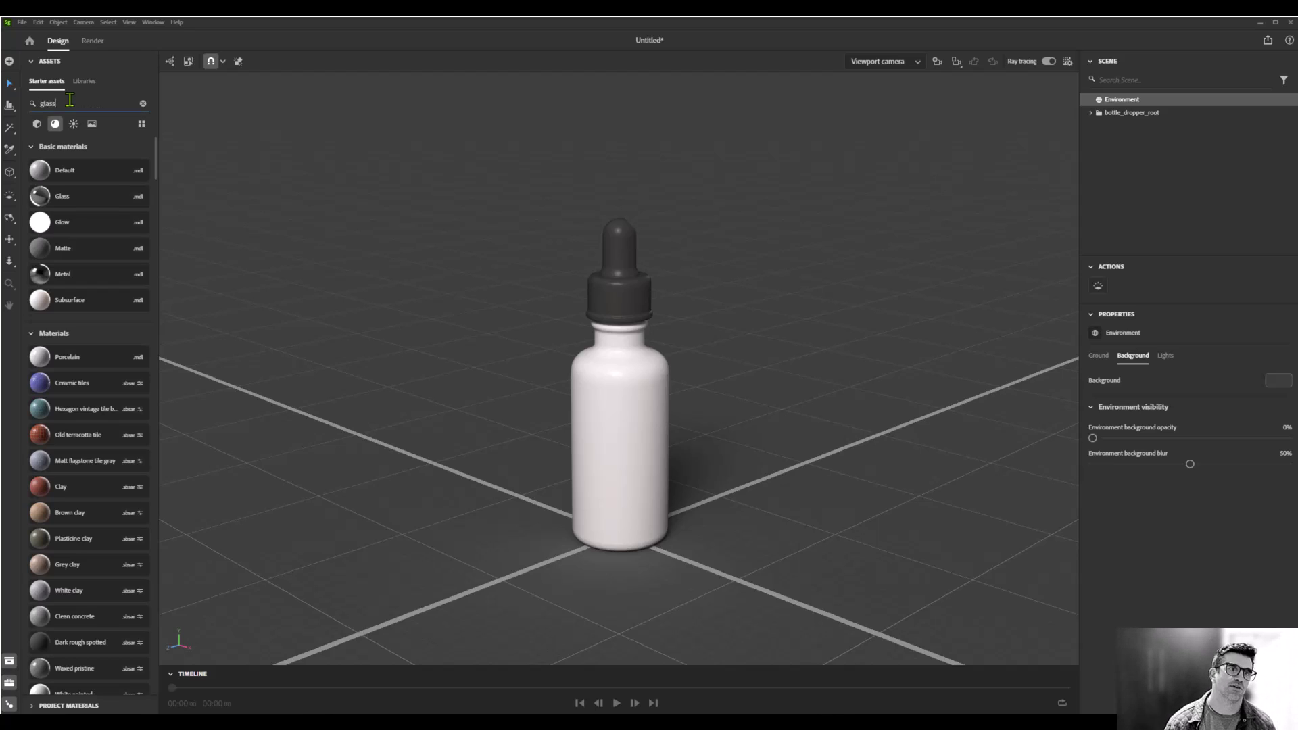
{"action": "left_click_drag", "start_coordinate": [72, 170], "coordinate": [647, 451]}
- Search for 'rubber' and apply the Rubber material to the dropper cap
{"action": "double_click", "coordinate": [70, 101]}
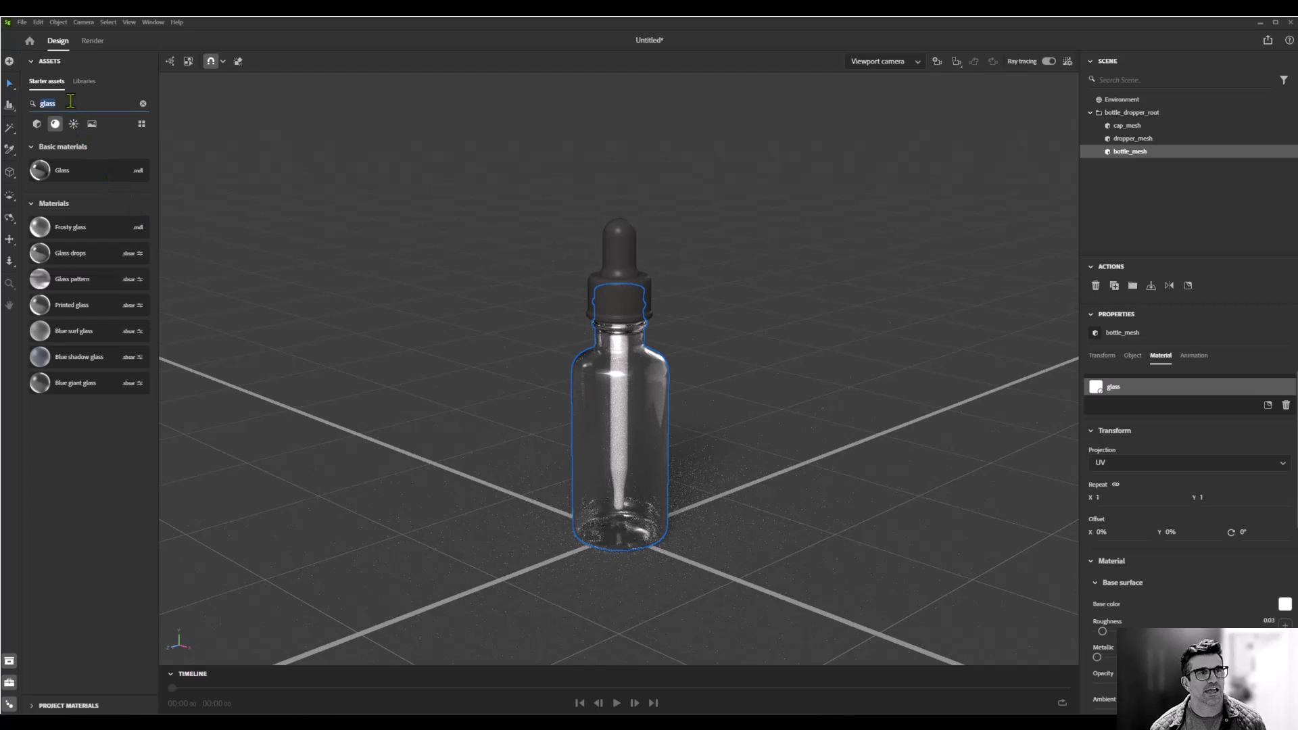
{"action": "type", "text": "rub"}
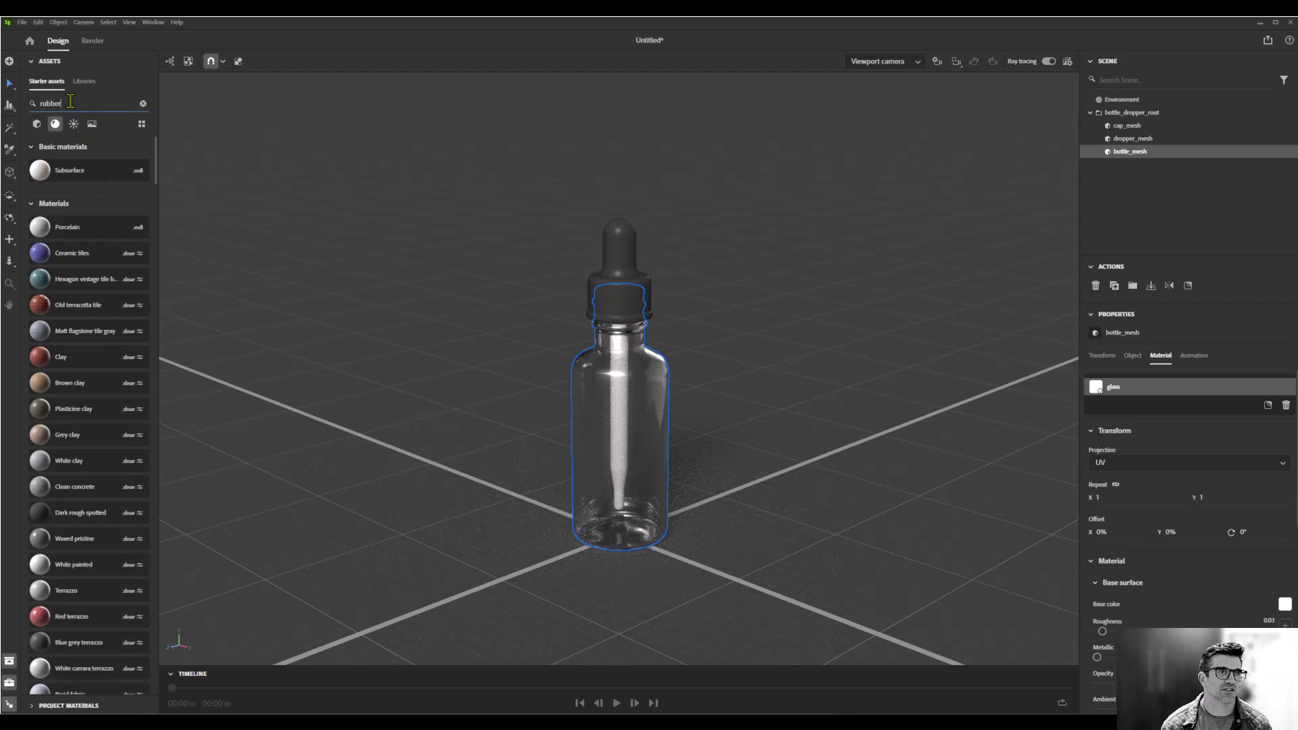
{"action": "type", "text": "ber"}
{"action": "left_click_drag", "start_coordinate": [58, 405], "coordinate": [636, 294]}
{"action": "left_click", "coordinate": [817, 294]}
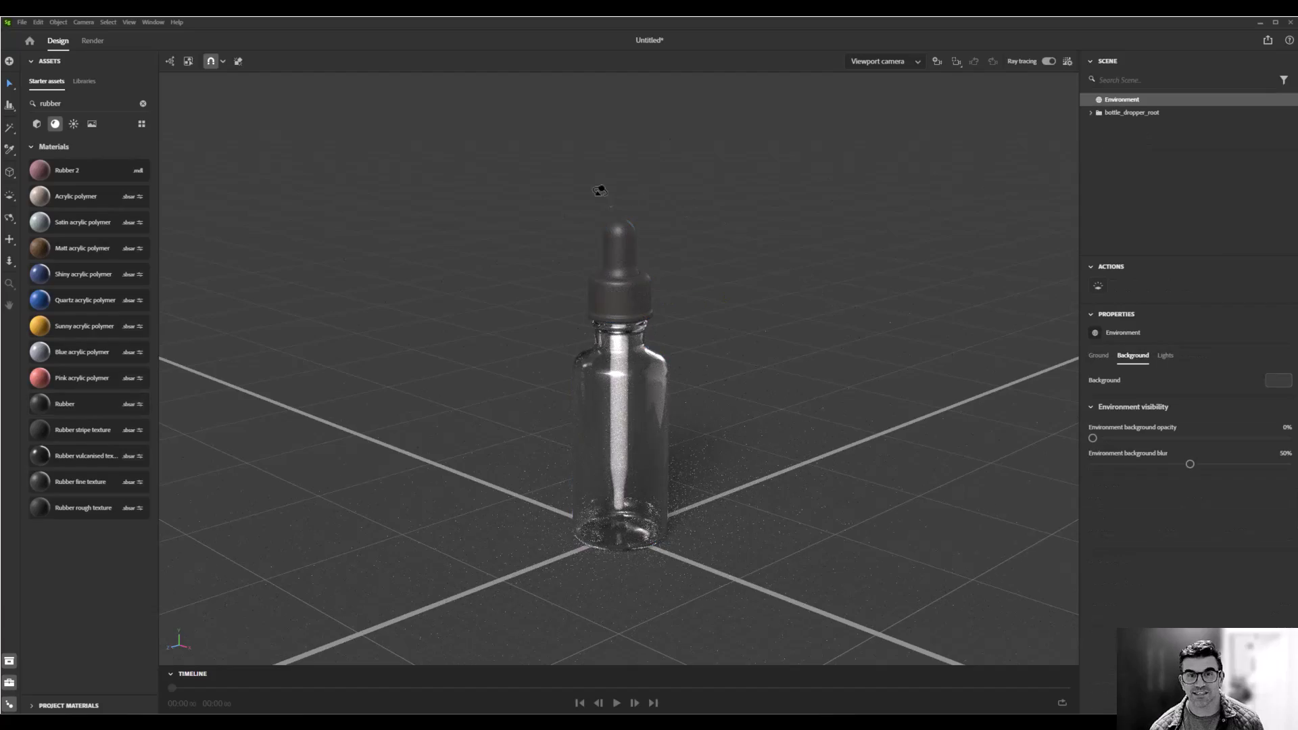
{"action": "scroll", "coordinate": [832, 197], "scroll_direction": "up", "scroll_amount": 5}
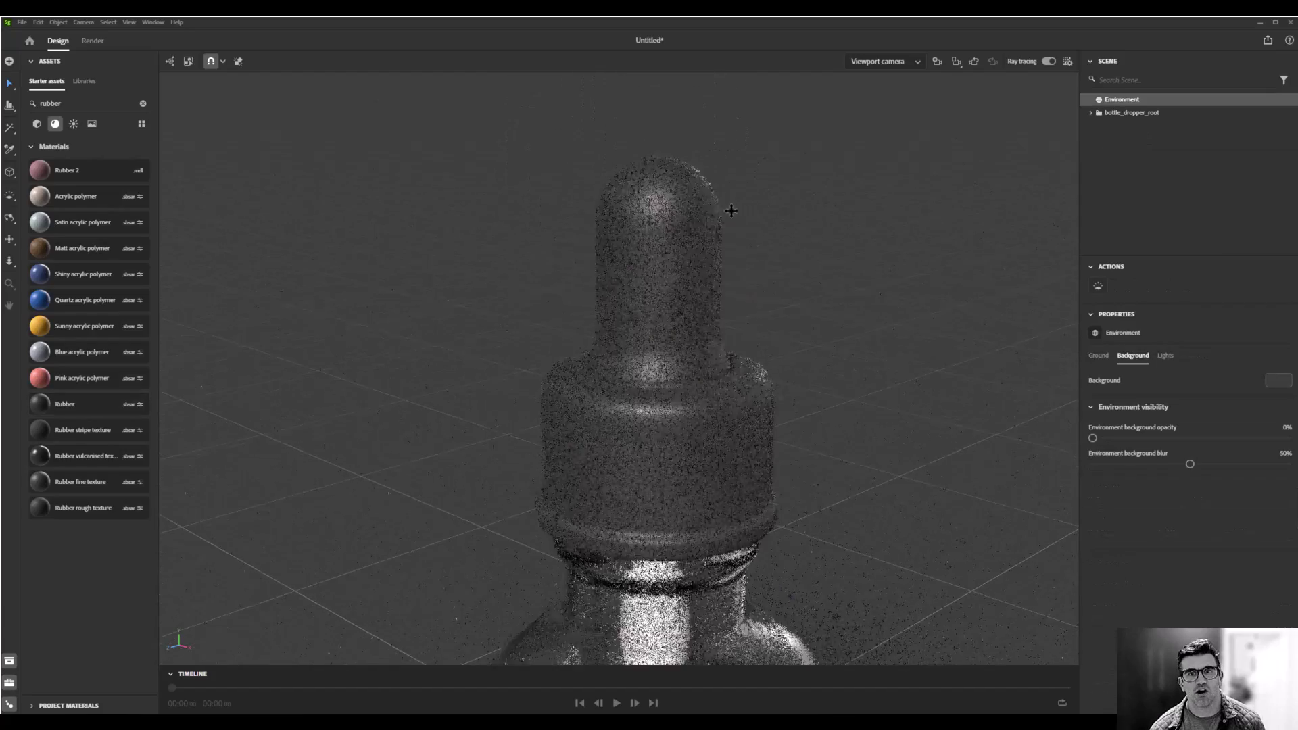
{"action": "scroll", "coordinate": [731, 211], "scroll_direction": "up", "scroll_amount": 3}
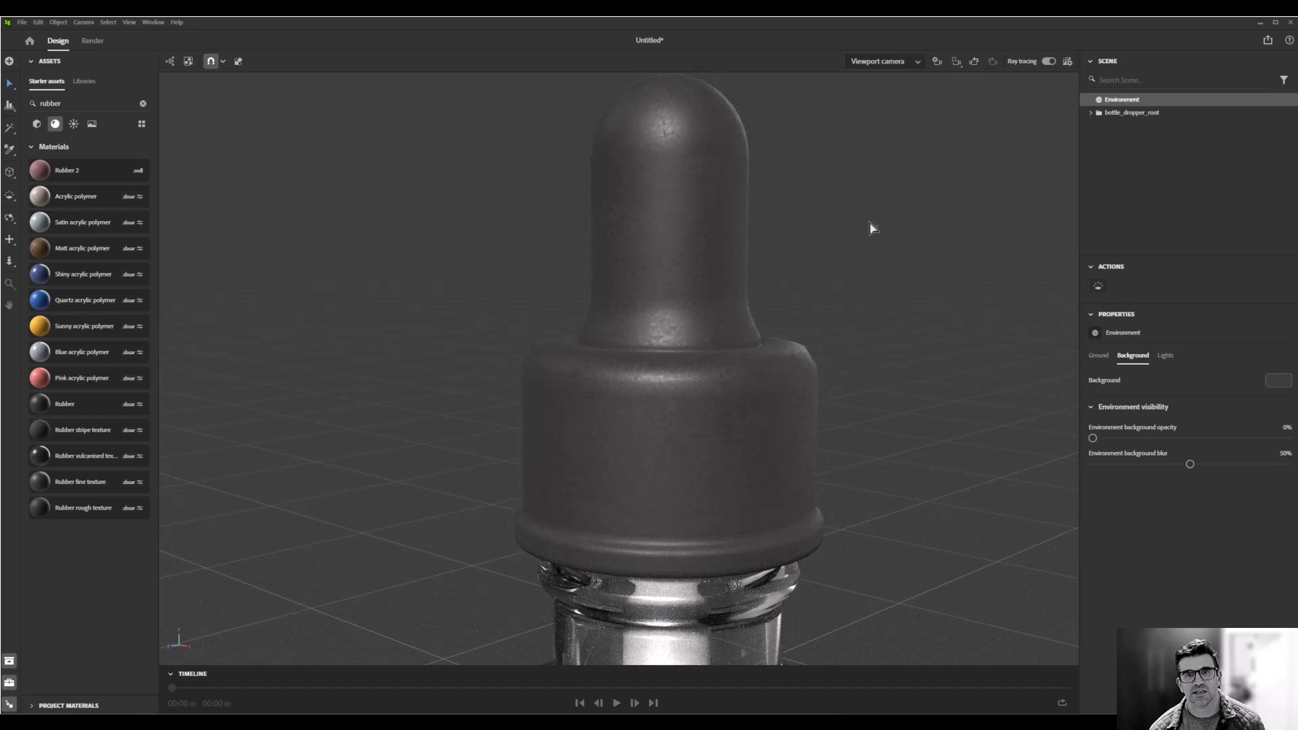
- Search the marketplace for 'vulcanized' and send Rubber Vulcanized Raw to Substance 3D Stager
{"action": "left_click", "coordinate": [8, 63]}
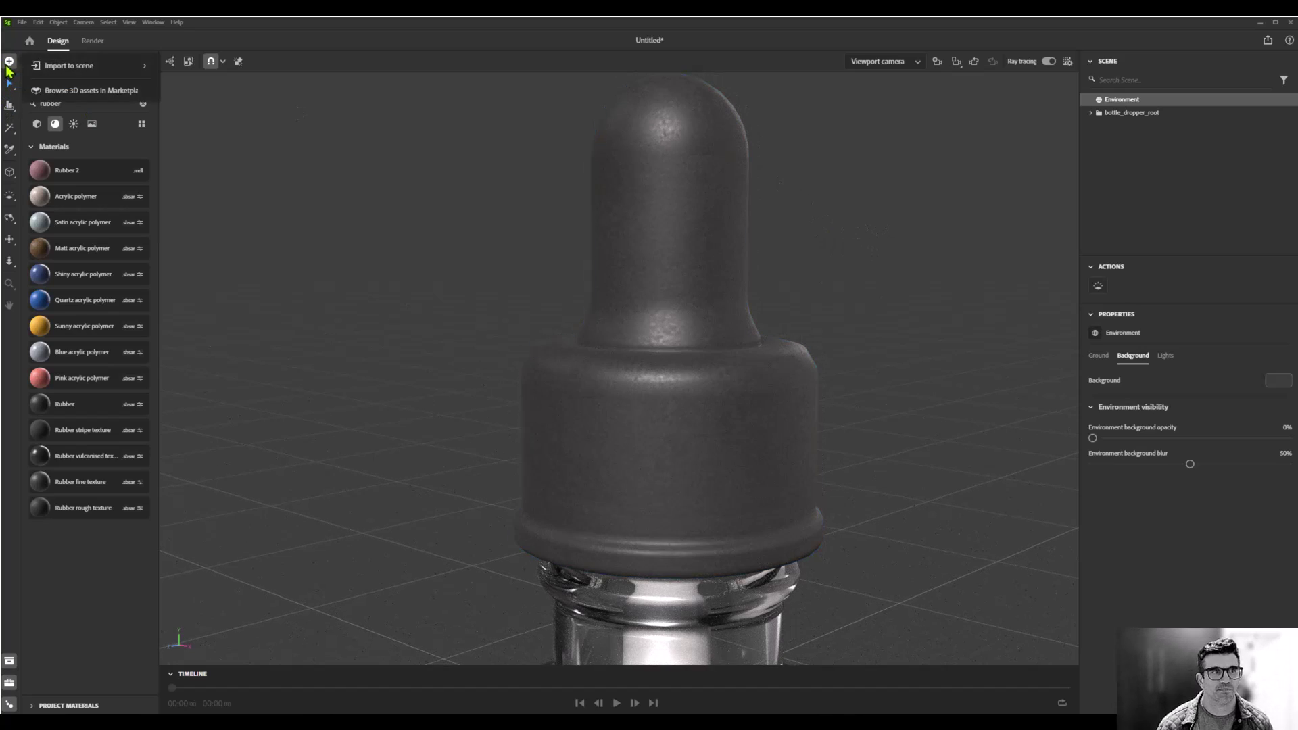
{"action": "left_click", "coordinate": [68, 92]}
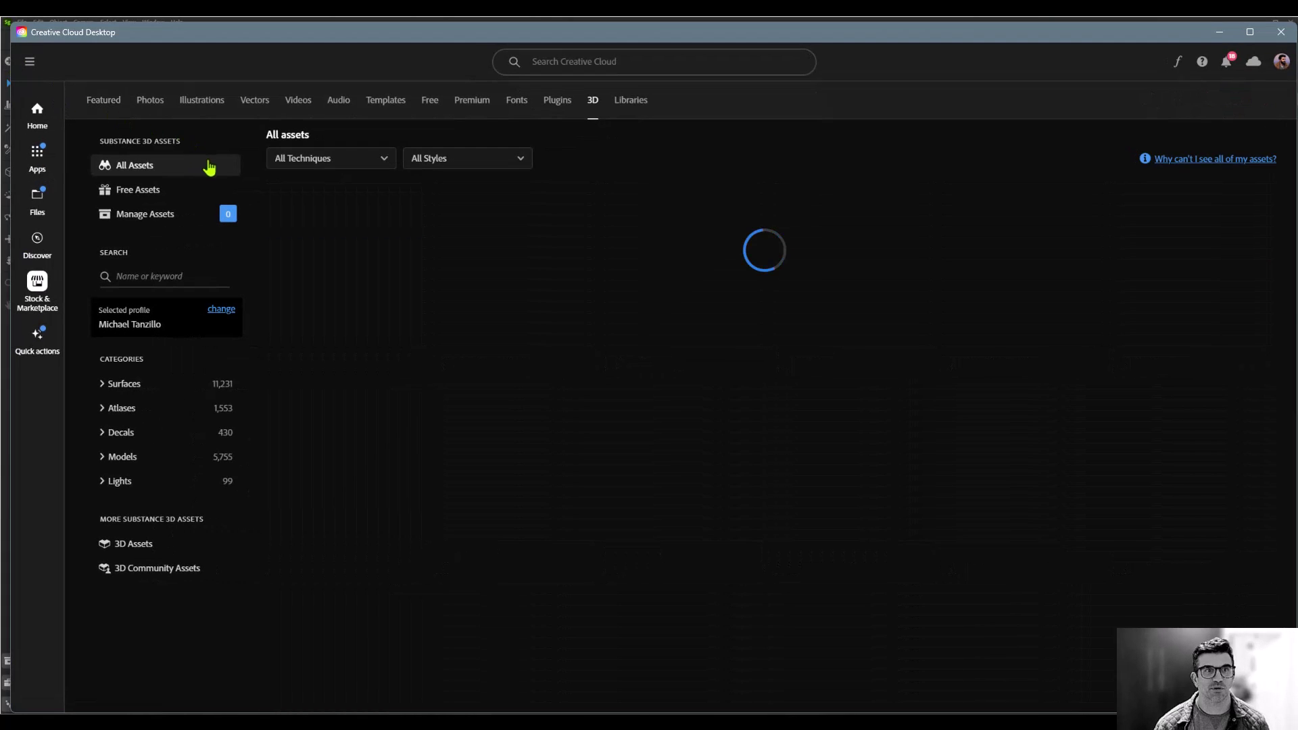
{"action": "left_click", "coordinate": [175, 278]}
{"action": "type", "text": "vul"}
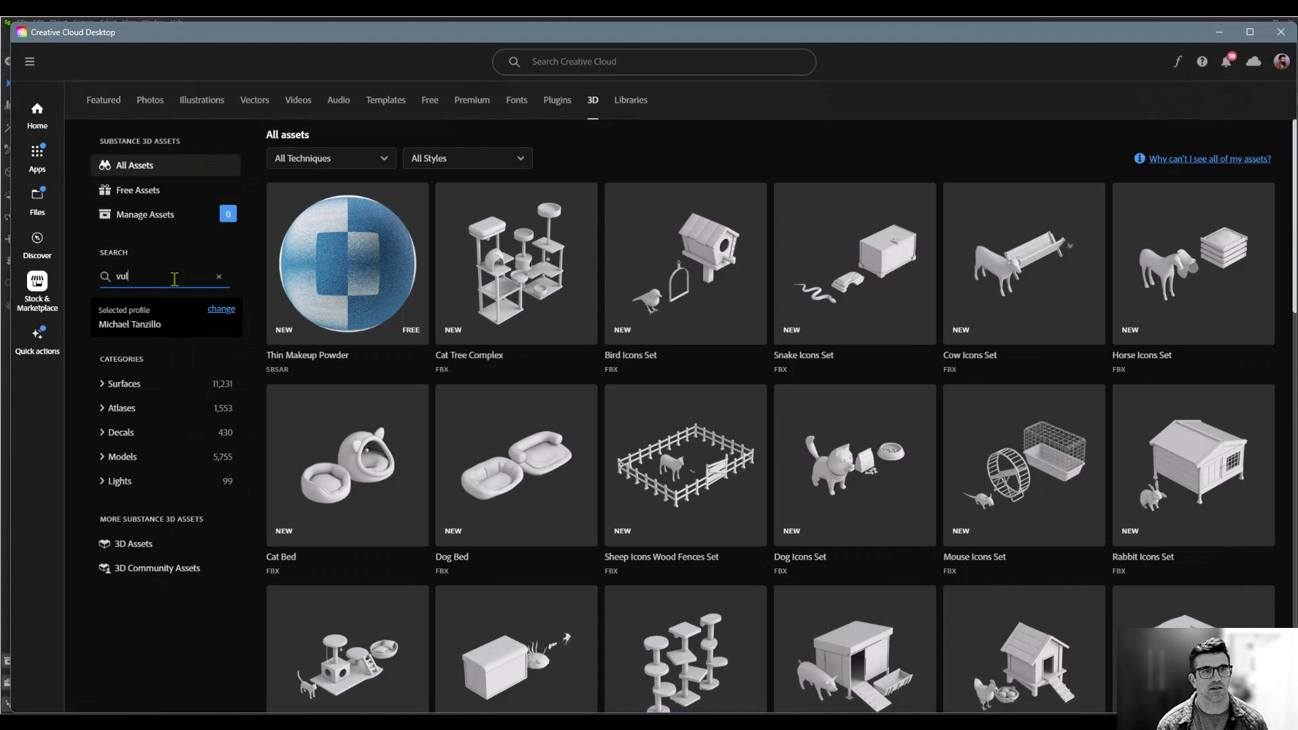
{"action": "type", "text": "canized"}
{"action": "key", "text": "Return"}
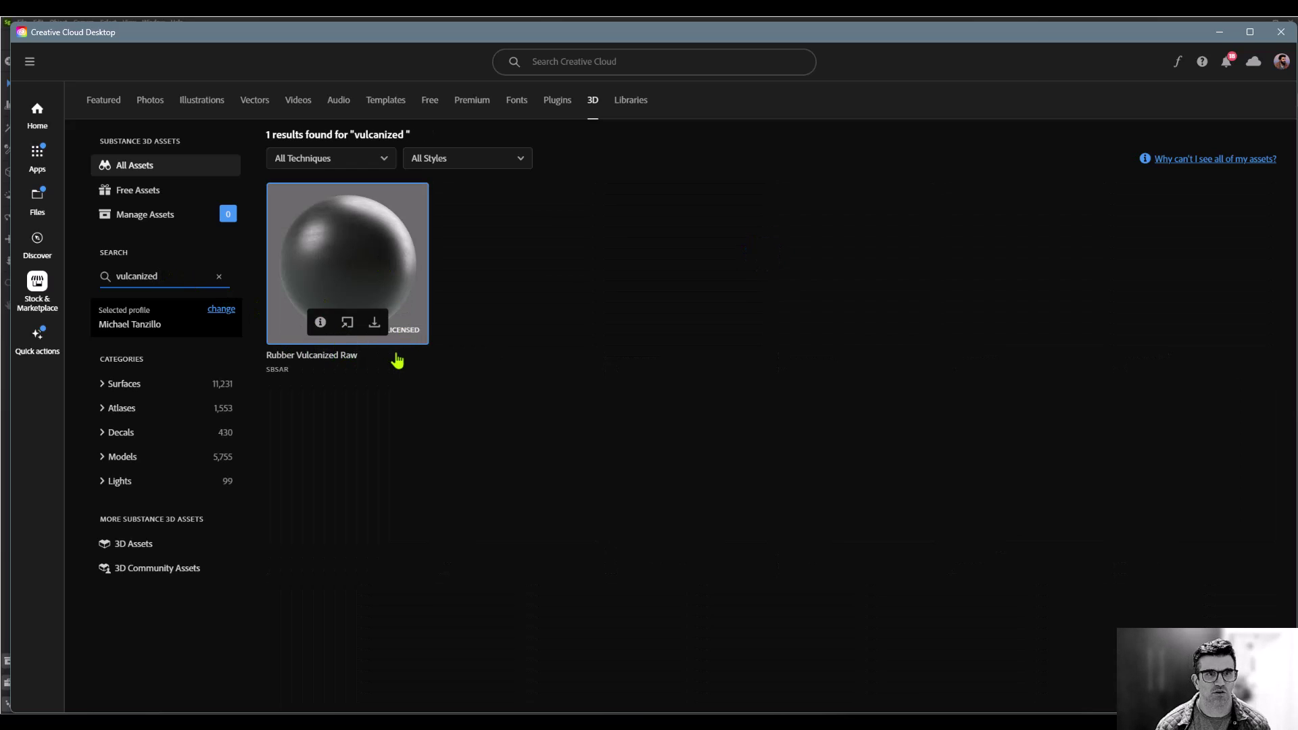
{"action": "left_click", "coordinate": [347, 325]}
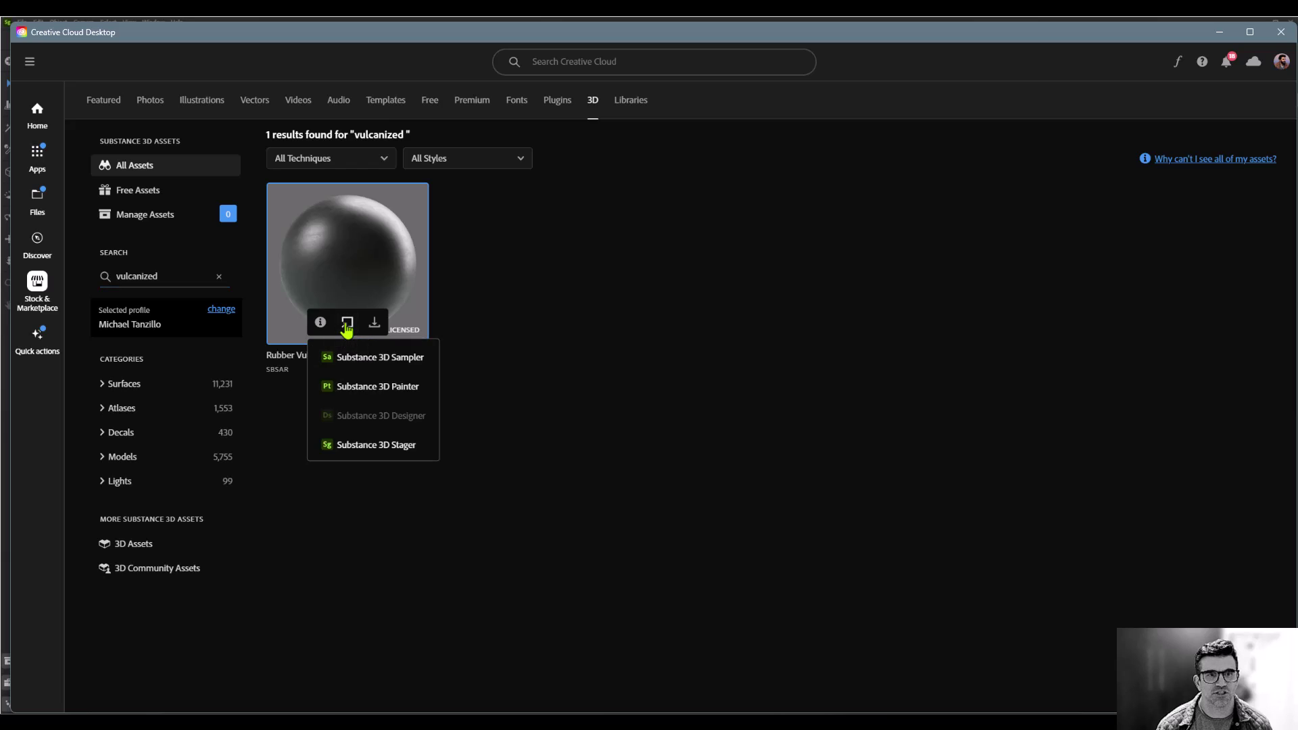
{"action": "left_click", "coordinate": [402, 454]}
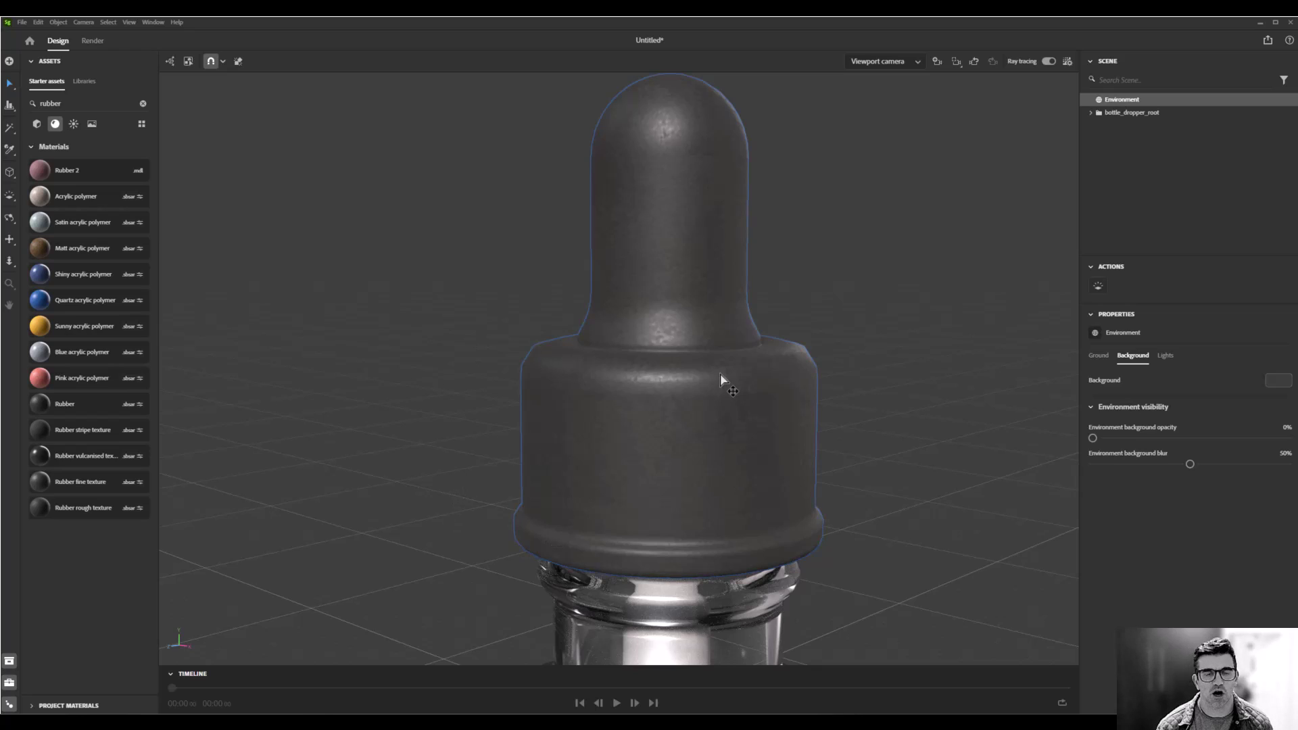
- Set the cap's rubber_vulcanized_raw material resolution to 4096px
{"action": "left_click", "coordinate": [731, 413]}
{"action": "left_click", "coordinate": [1167, 616]}
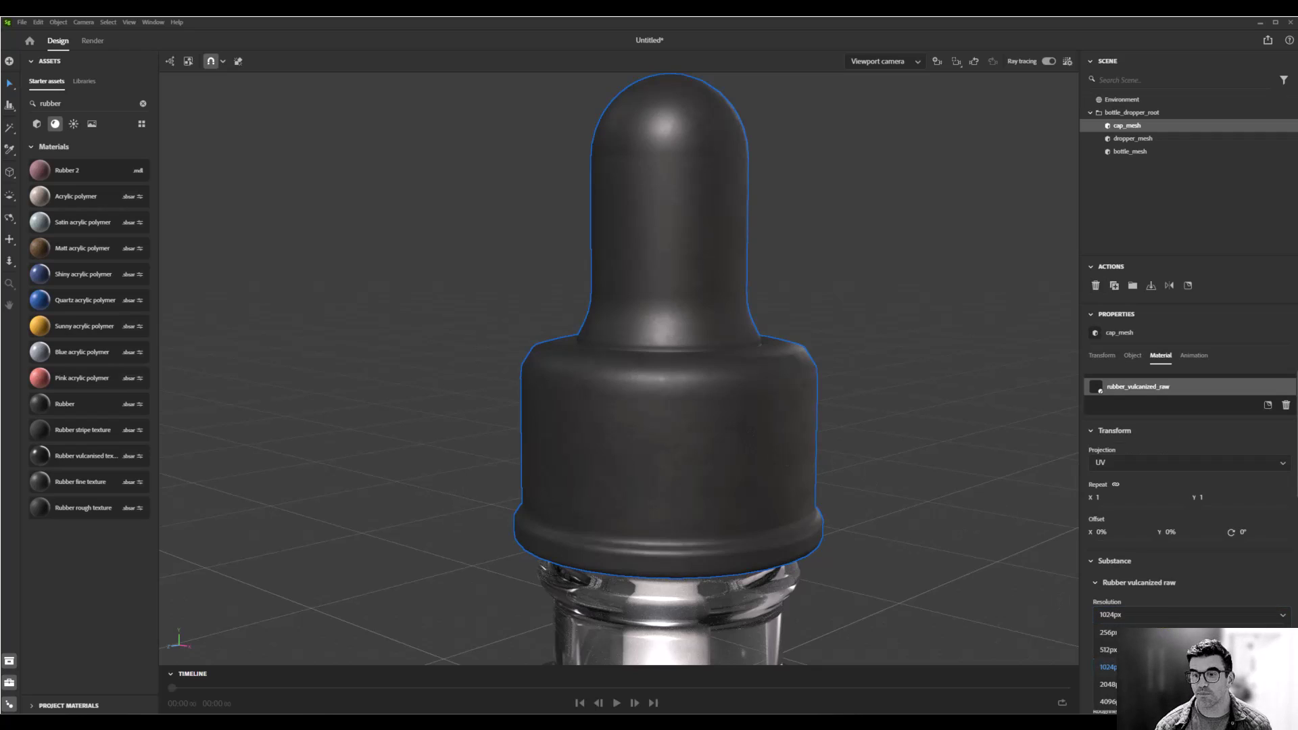
{"action": "left_click", "coordinate": [1109, 701]}
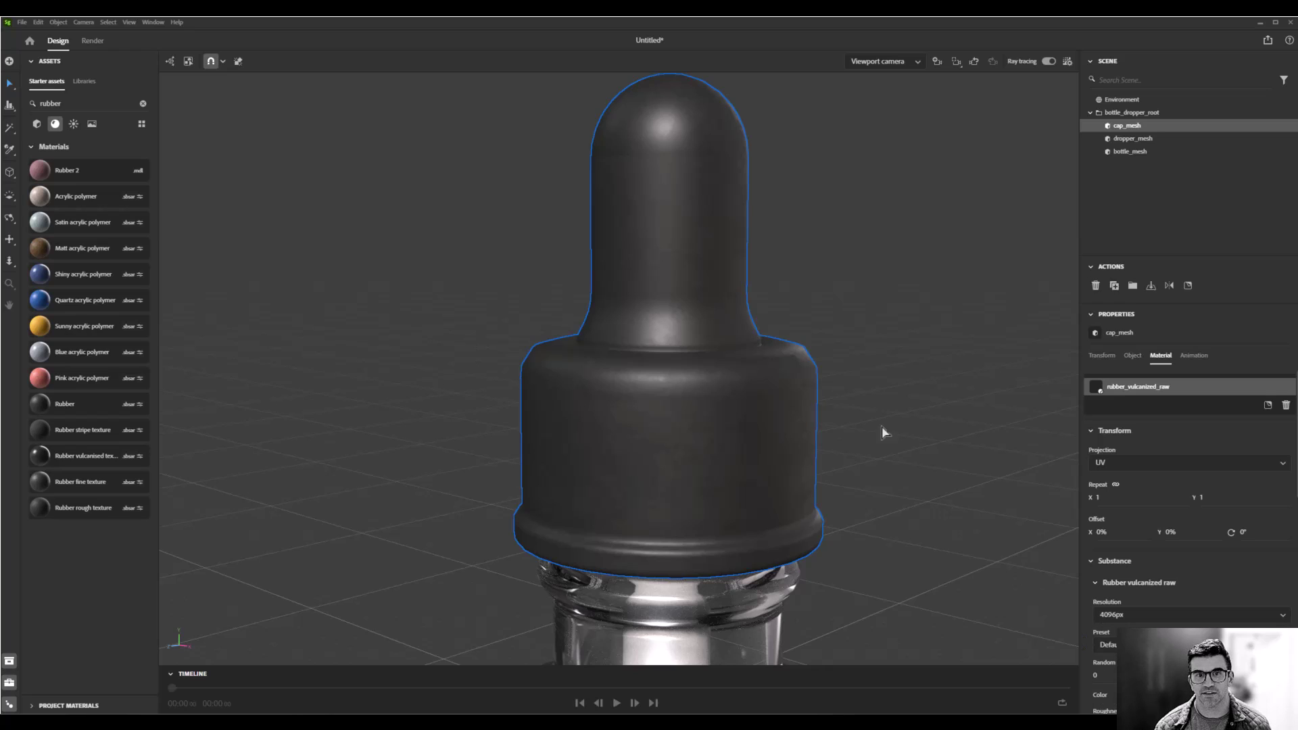
- Orbit, zoom and pan the view to inspect the rubber cap on the bottle
{"action": "mouse_move", "coordinate": [817, 332]}
{"action": "left_mouse_down", "text": "alt"}
{"action": "mouse_move", "coordinate": [772, 370]}
{"action": "mouse_move", "coordinate": [826, 321]}
{"action": "mouse_move", "coordinate": [861, 318]}
{"action": "left_mouse_up", "text": "alt"}
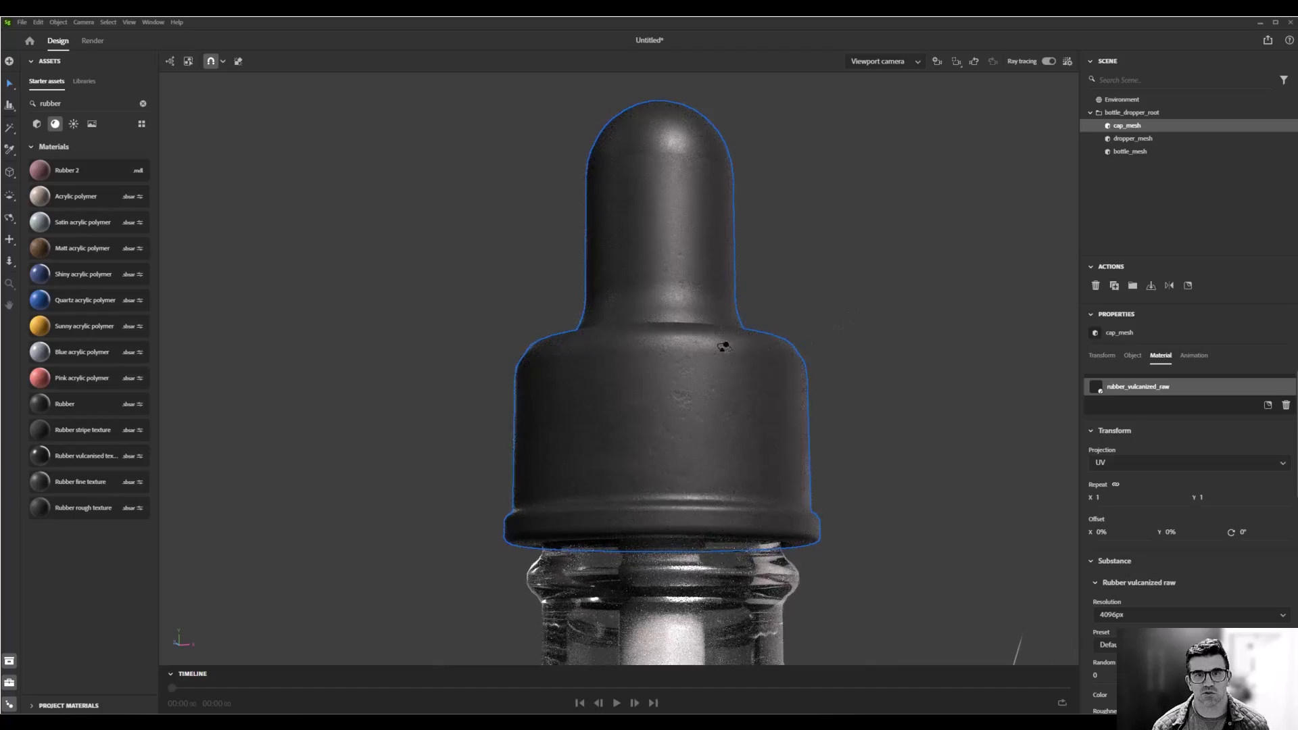
{"action": "scroll", "coordinate": [916, 359], "scroll_direction": "up", "scroll_amount": 5}
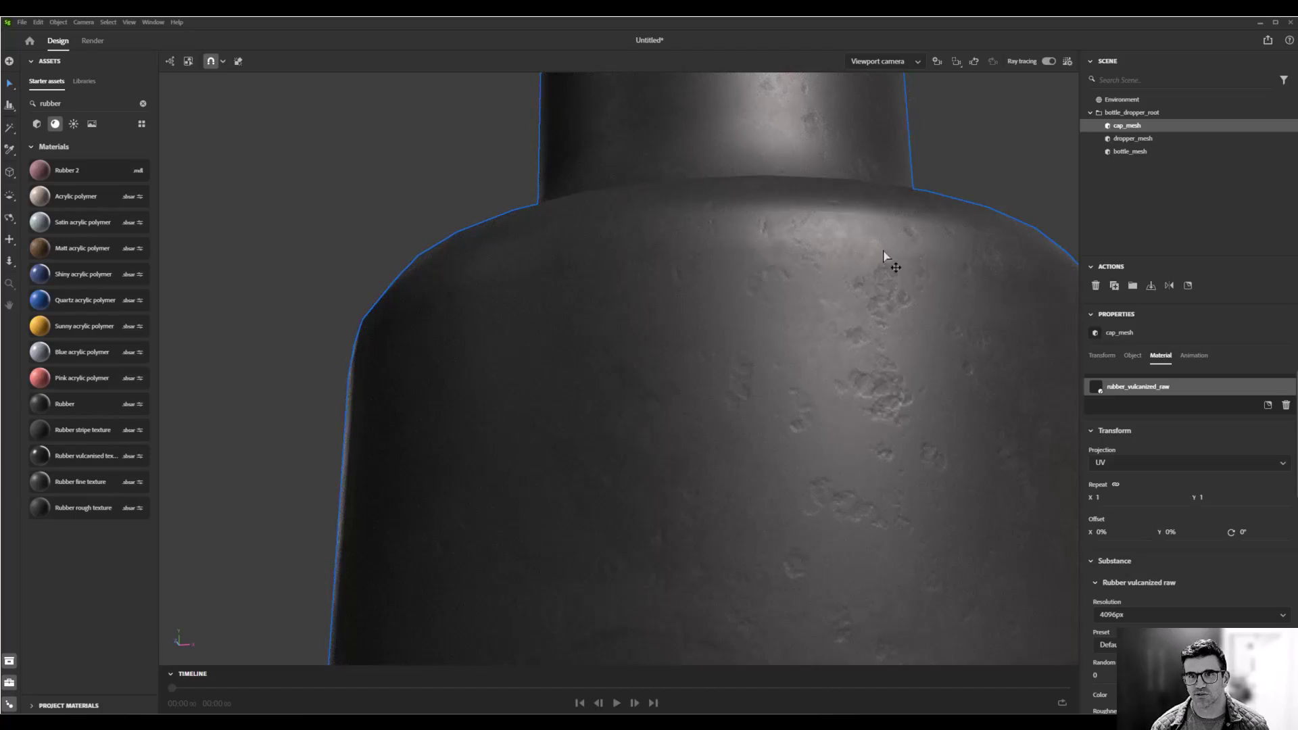
{"action": "scroll", "coordinate": [745, 346], "scroll_direction": "down", "scroll_amount": 5}
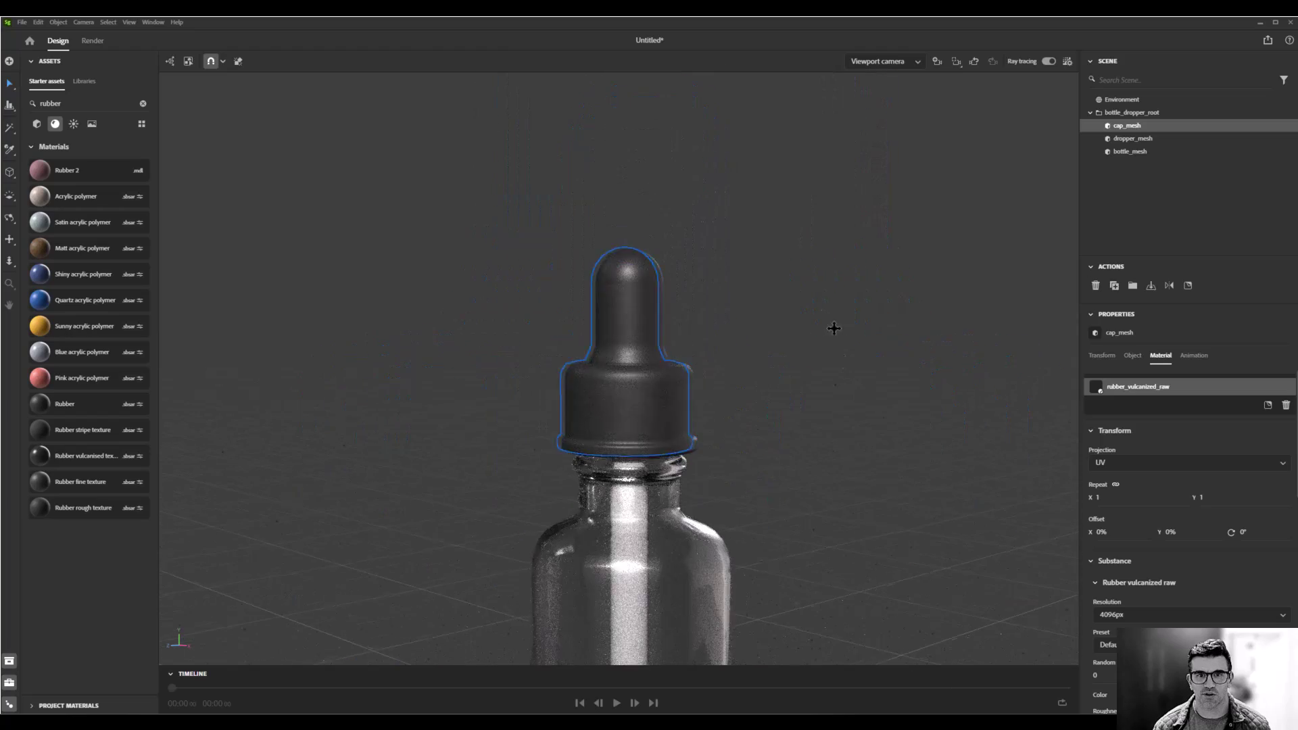
{"action": "middle_click_drag", "start_coordinate": [833, 328], "coordinate": [816, 278]}
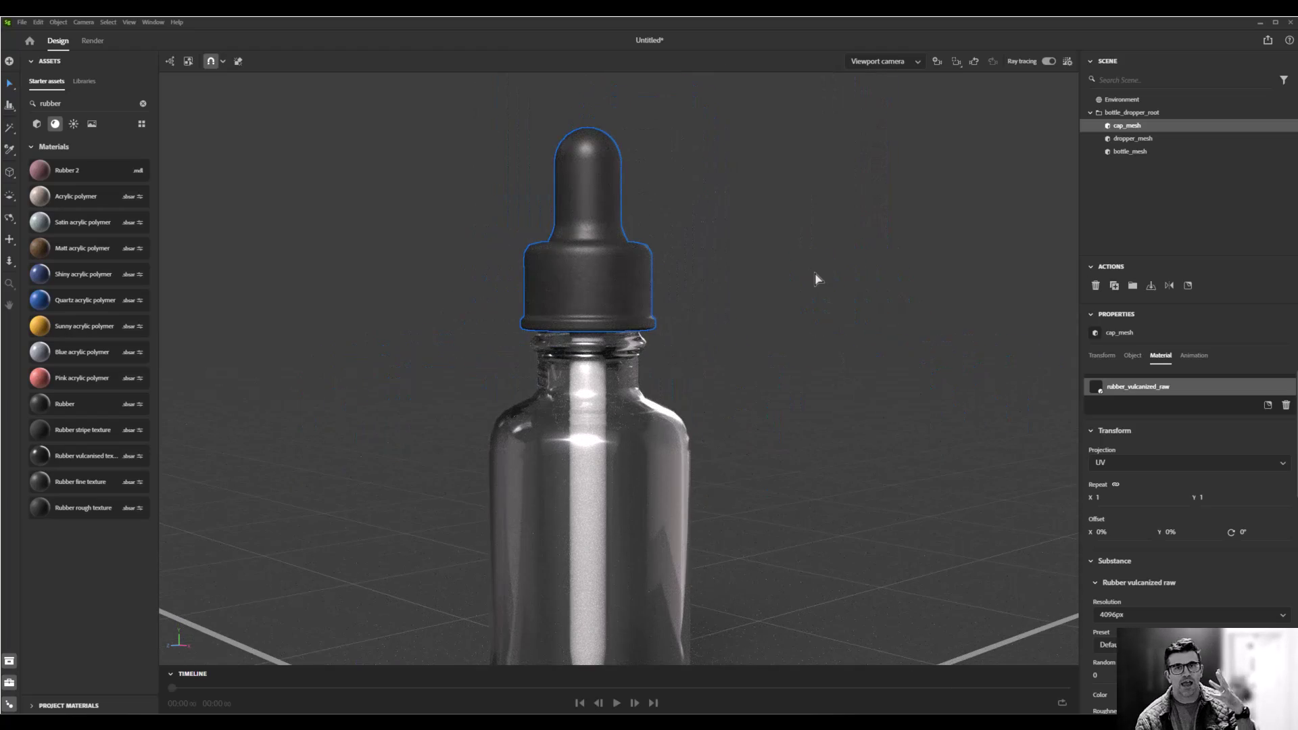
{"action": "scroll", "coordinate": [778, 318], "scroll_direction": "down", "scroll_amount": 5}
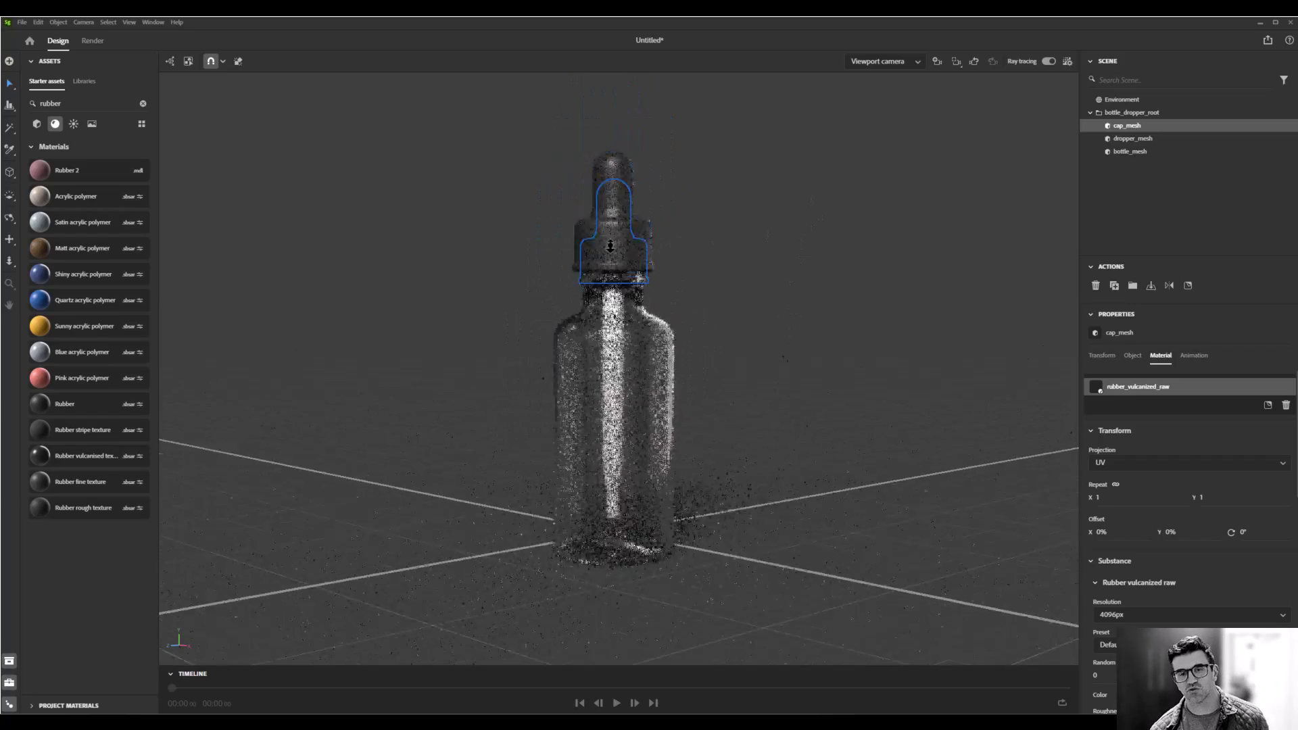
{"action": "scroll", "coordinate": [789, 293], "scroll_direction": "up", "scroll_amount": 5}
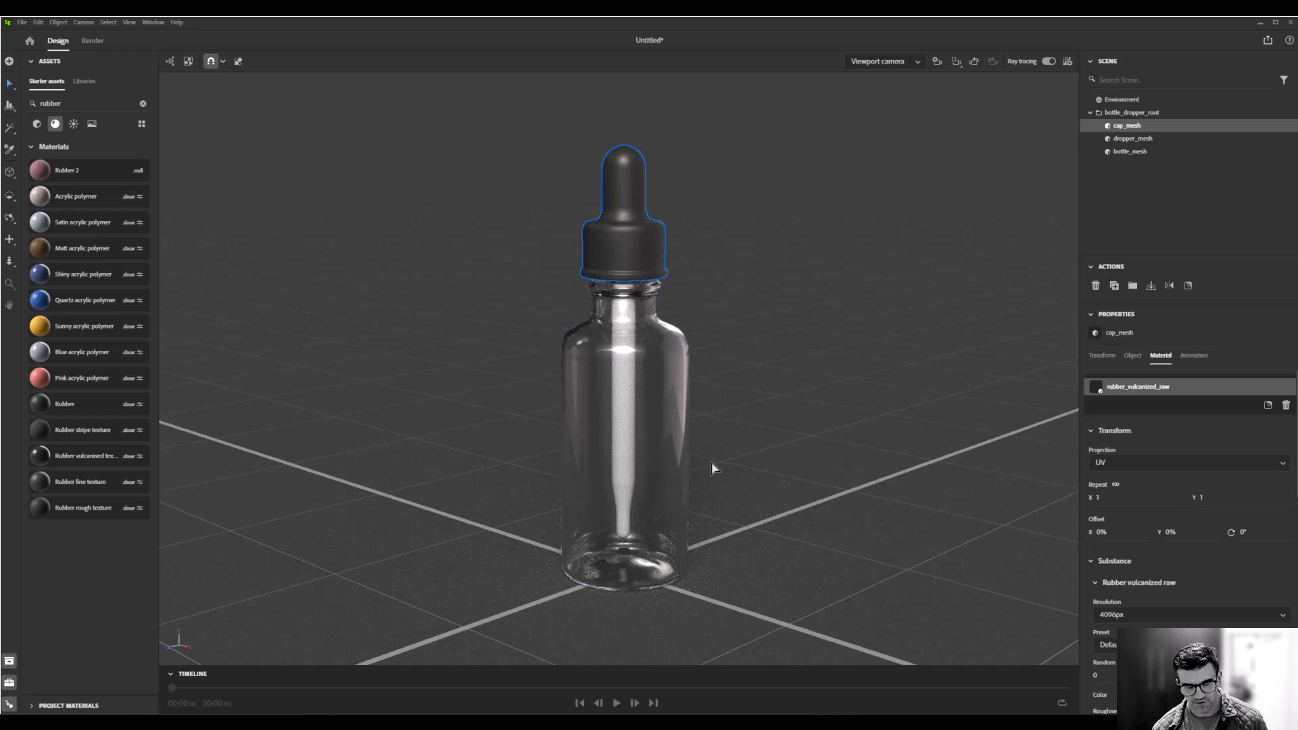
{"action": "scroll", "coordinate": [765, 432], "scroll_direction": "up", "scroll_amount": 2}
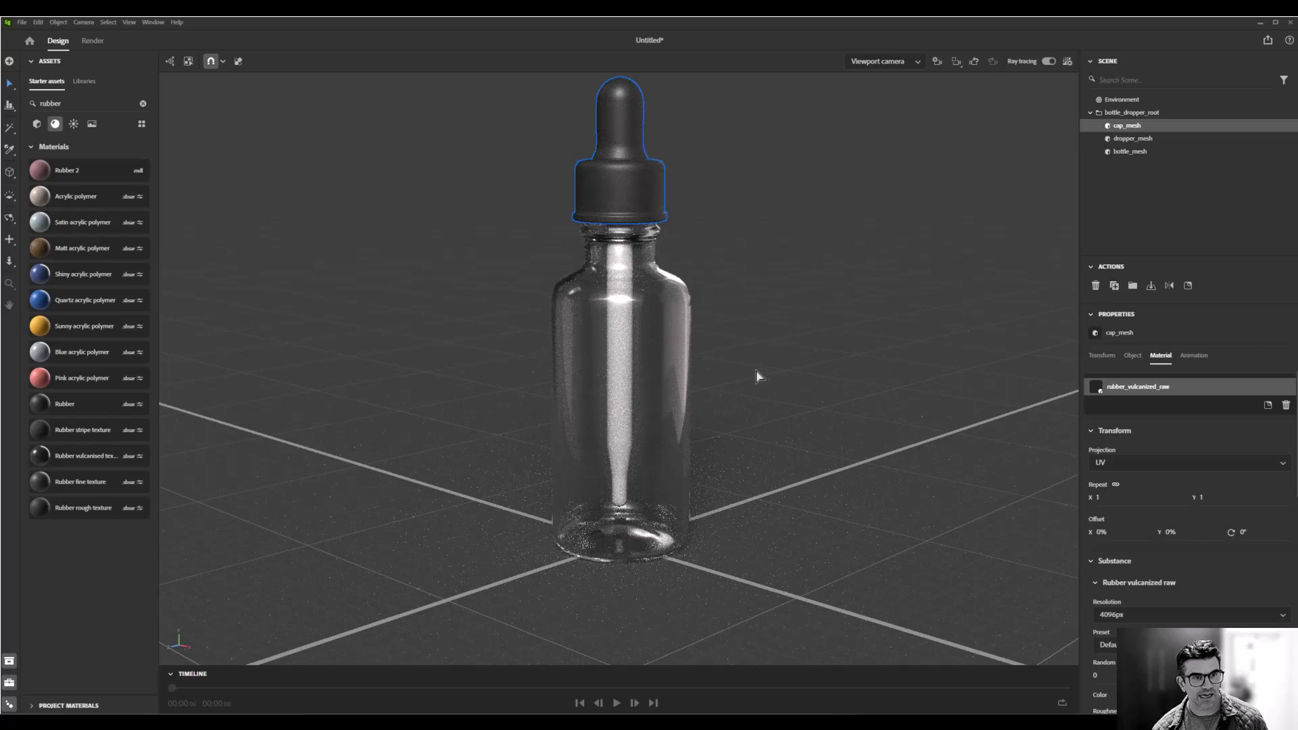
{"action": "scroll", "coordinate": [784, 362], "scroll_direction": "up", "scroll_amount": 2}
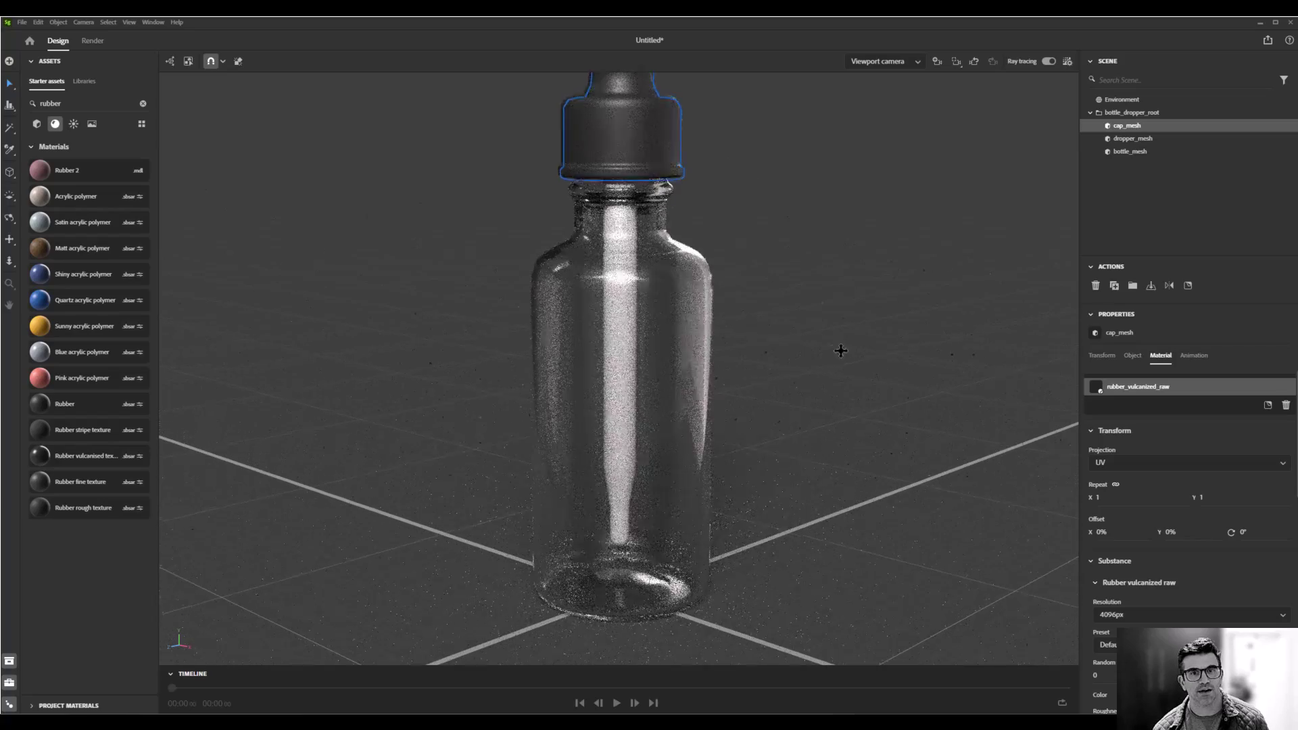
{"action": "middle_click_drag", "start_coordinate": [841, 351], "coordinate": [862, 374]}
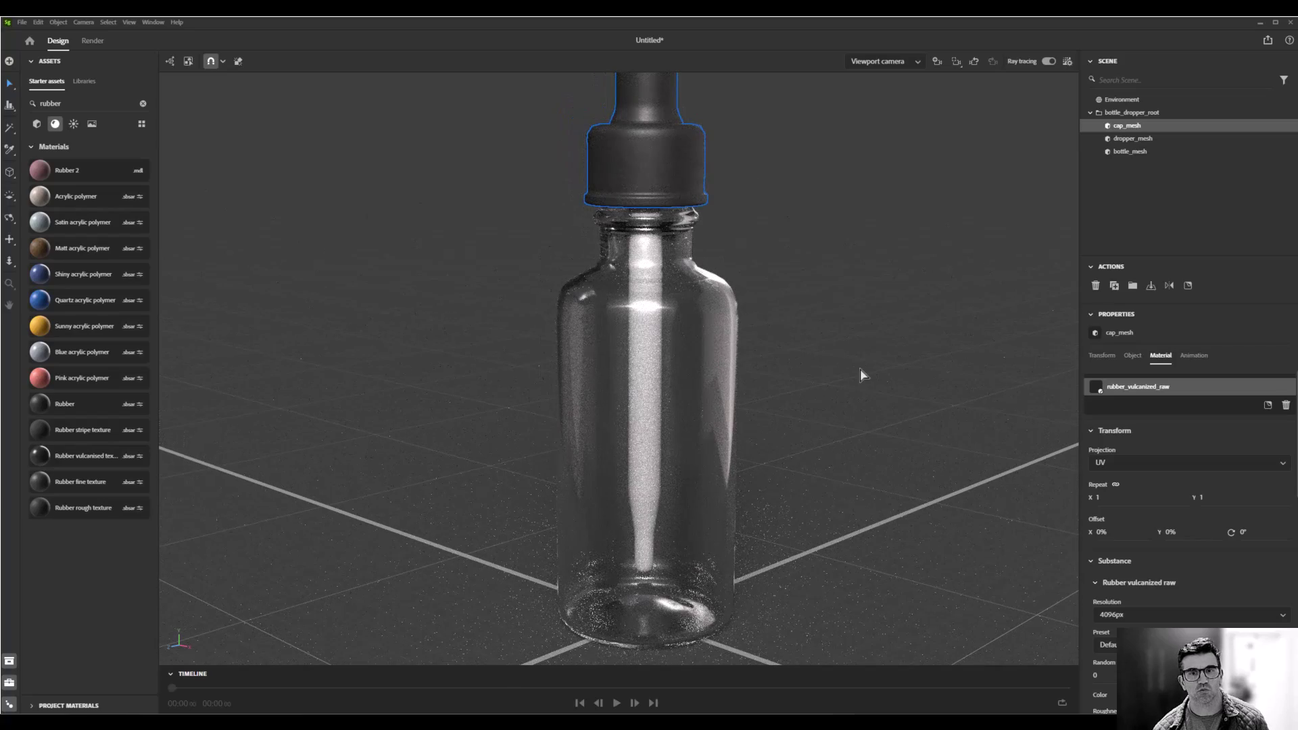
{"action": "middle_click_drag", "start_coordinate": [896, 272], "coordinate": [739, 247]}
- Give the glass bottle body a red Base color
{"action": "left_click", "coordinate": [654, 292]}
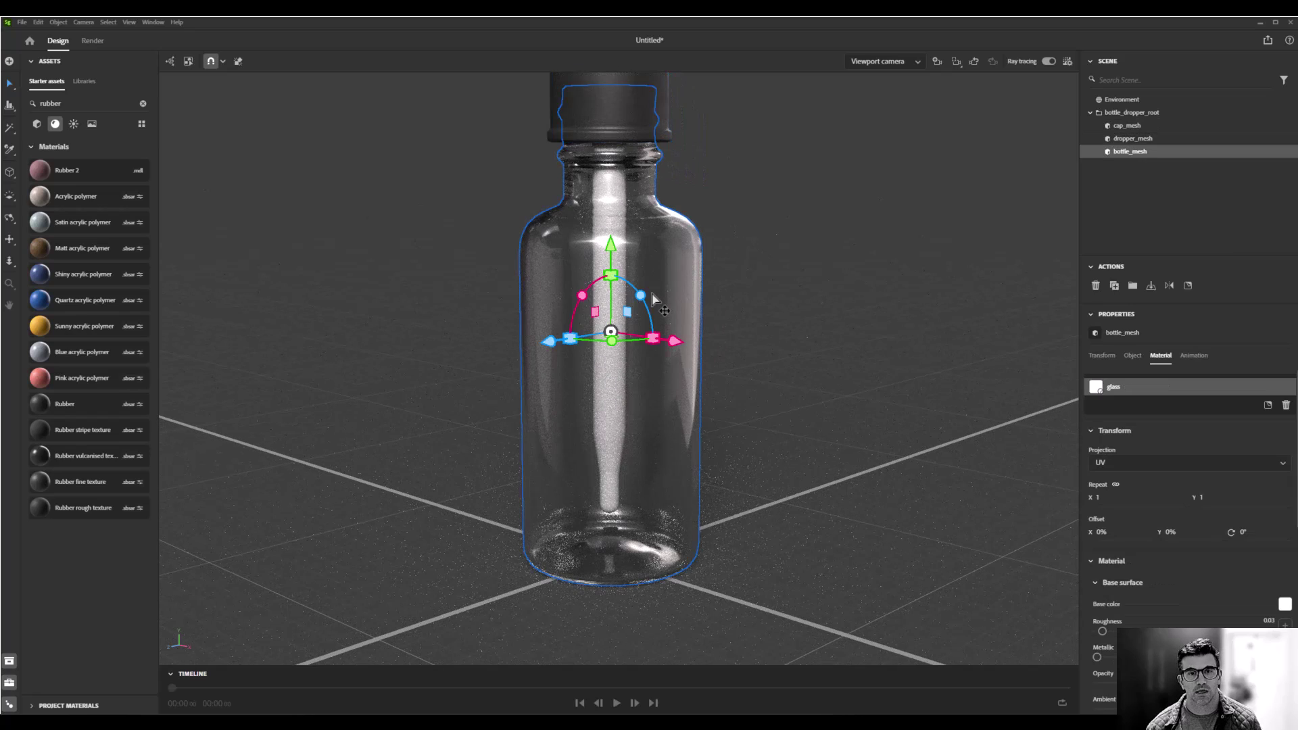
{"action": "left_click", "coordinate": [1285, 604]}
{"action": "left_click", "coordinate": [1194, 612]}
{"action": "mouse_move", "coordinate": [1151, 607]}
{"action": "left_mouse_down"}
{"action": "mouse_move", "coordinate": [1053, 589]}
{"action": "mouse_move", "coordinate": [1143, 605]}
{"action": "mouse_move", "coordinate": [1270, 526]}
{"action": "left_mouse_up"}
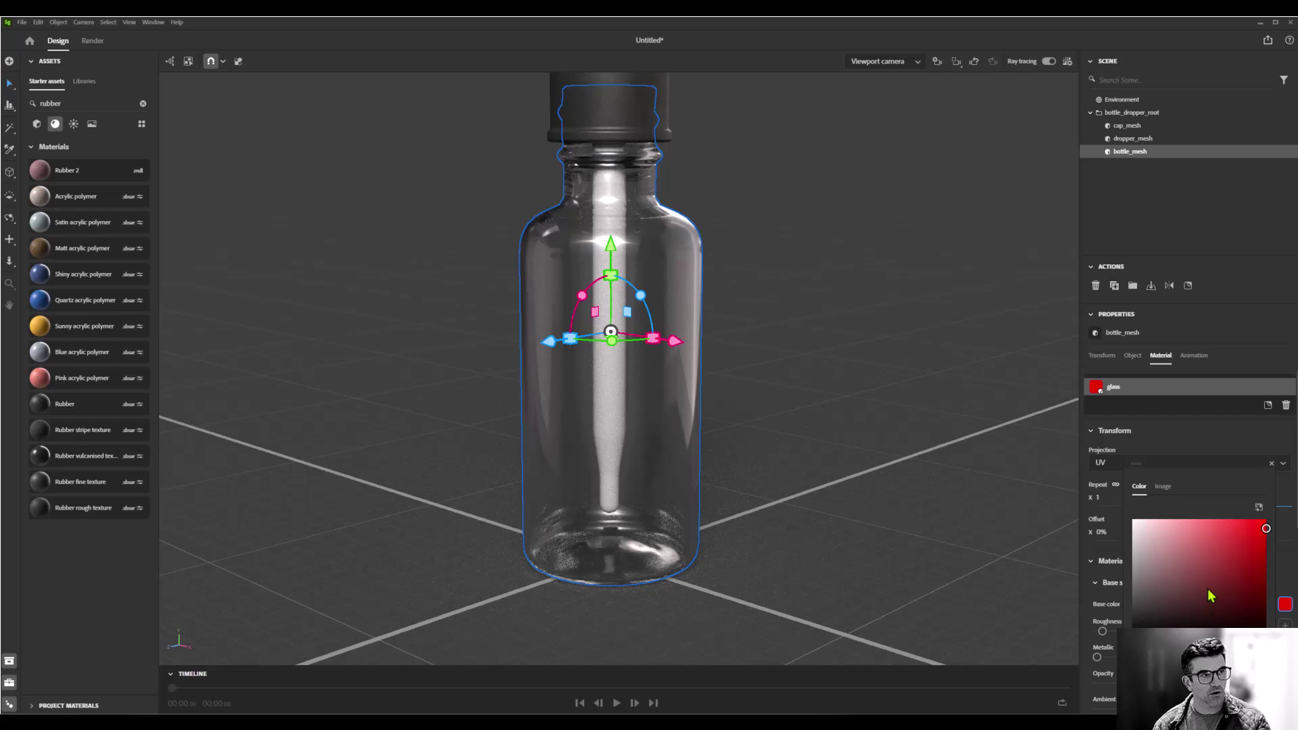
{"action": "left_click", "coordinate": [1210, 437]}
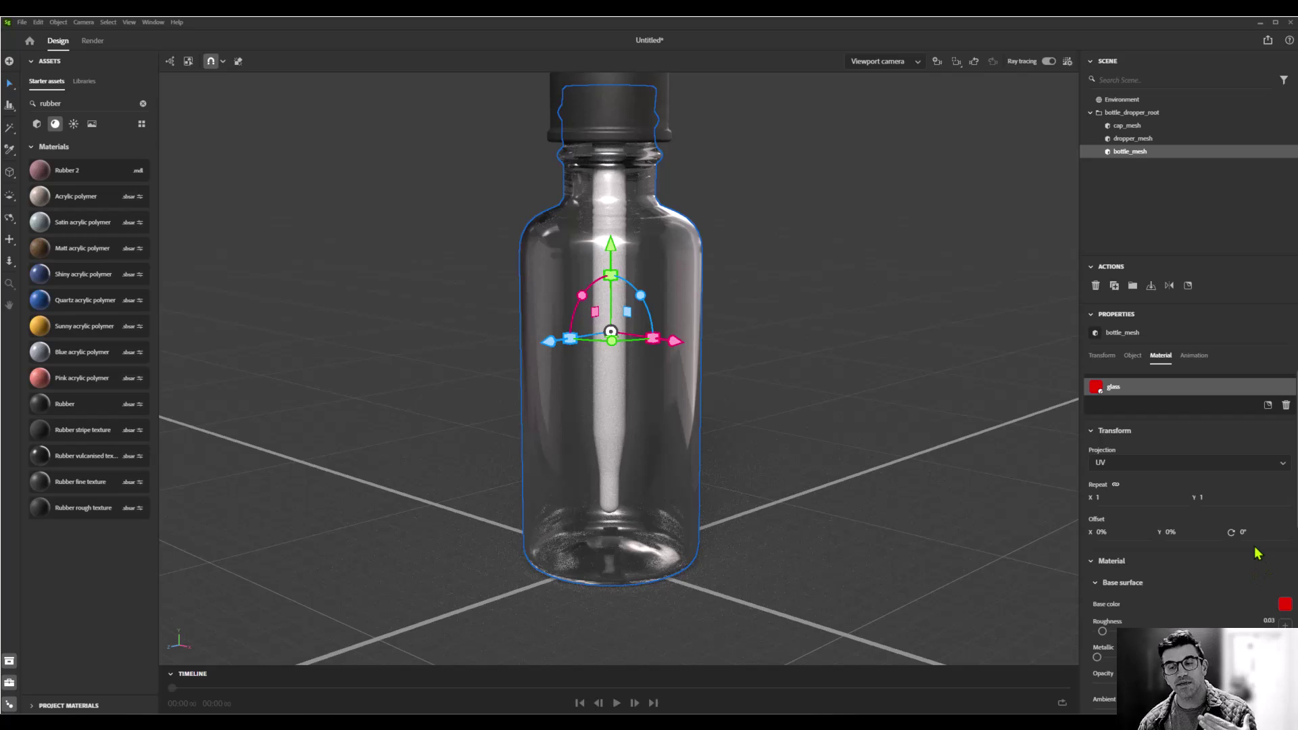
- Scroll the glass material settings down to the Interior translucency and refraction values
{"action": "scroll", "coordinate": [1258, 558], "scroll_direction": "down", "scroll_amount": 2}
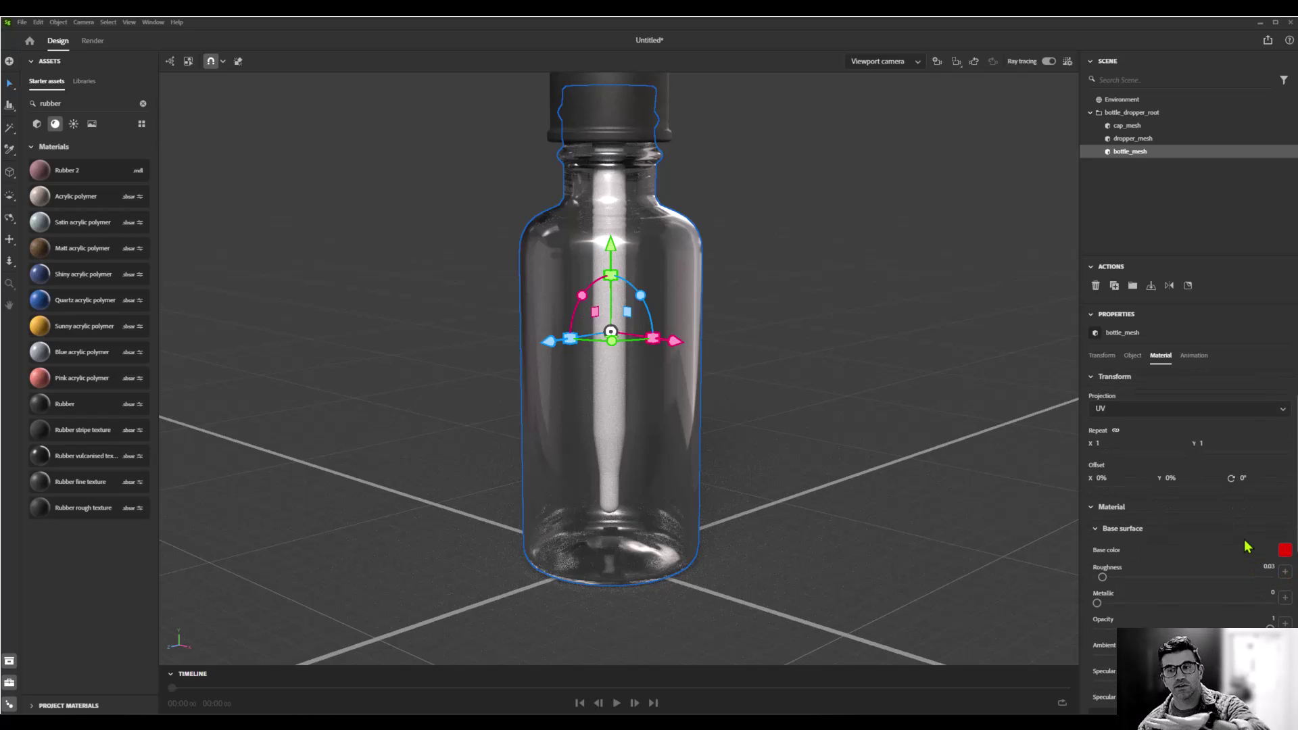
{"action": "scroll", "coordinate": [1247, 561], "scroll_direction": "down", "scroll_amount": 2}
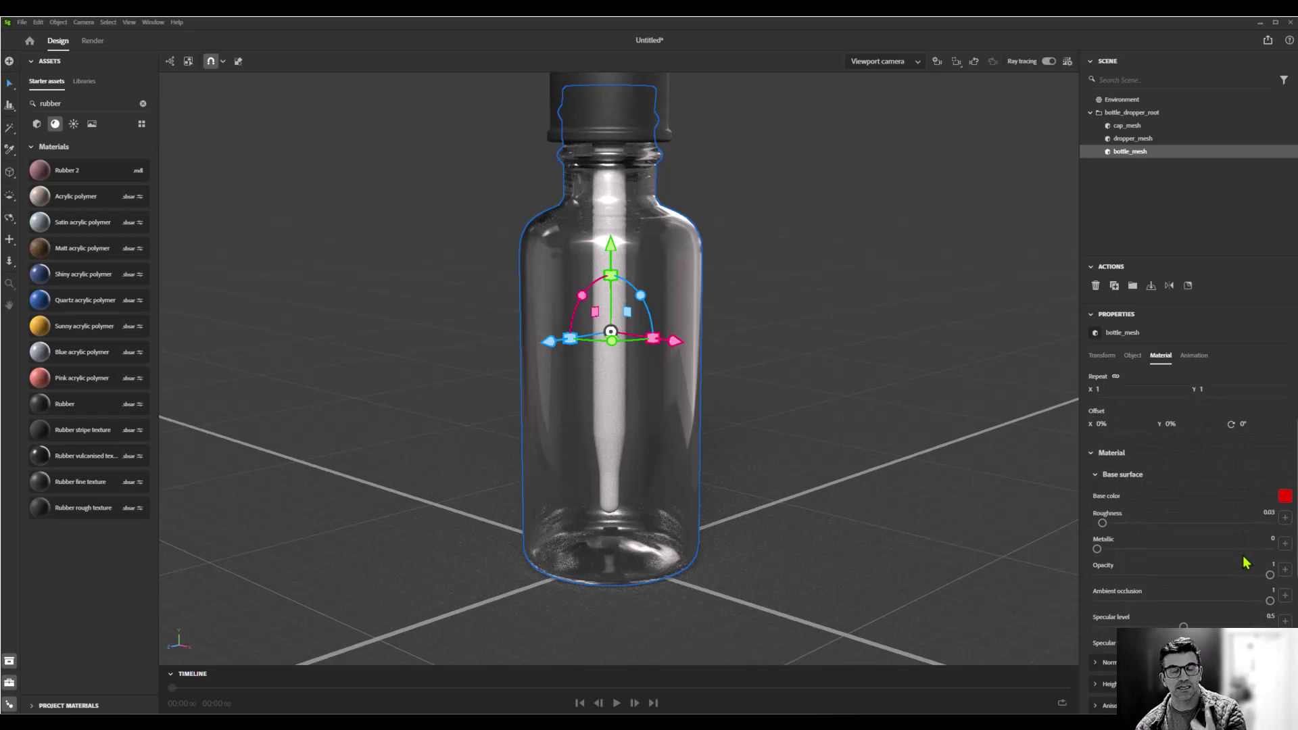
{"action": "scroll", "coordinate": [1245, 575], "scroll_direction": "down", "scroll_amount": 5}
{"action": "scroll", "coordinate": [1244, 577], "scroll_direction": "down", "scroll_amount": 6}
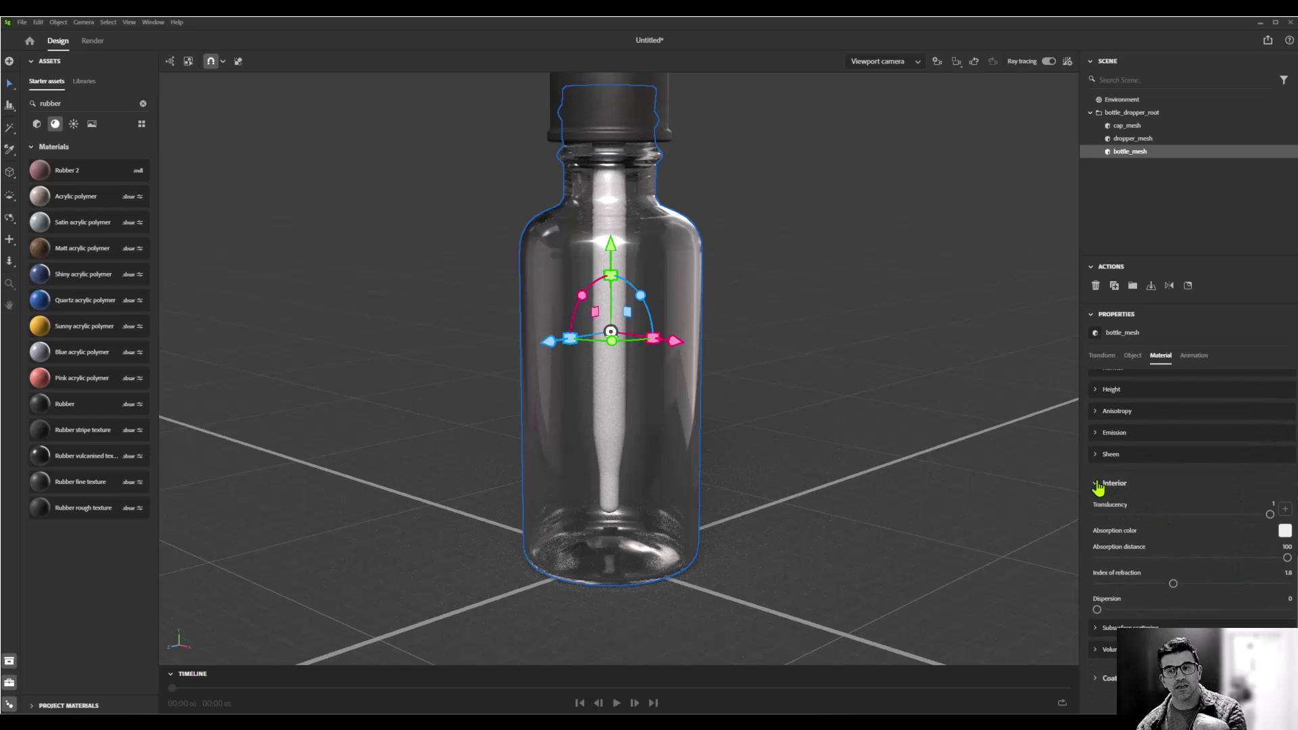
- Shorten the glass Absorption distance in the Interior settings
{"action": "left_click", "coordinate": [1097, 484]}
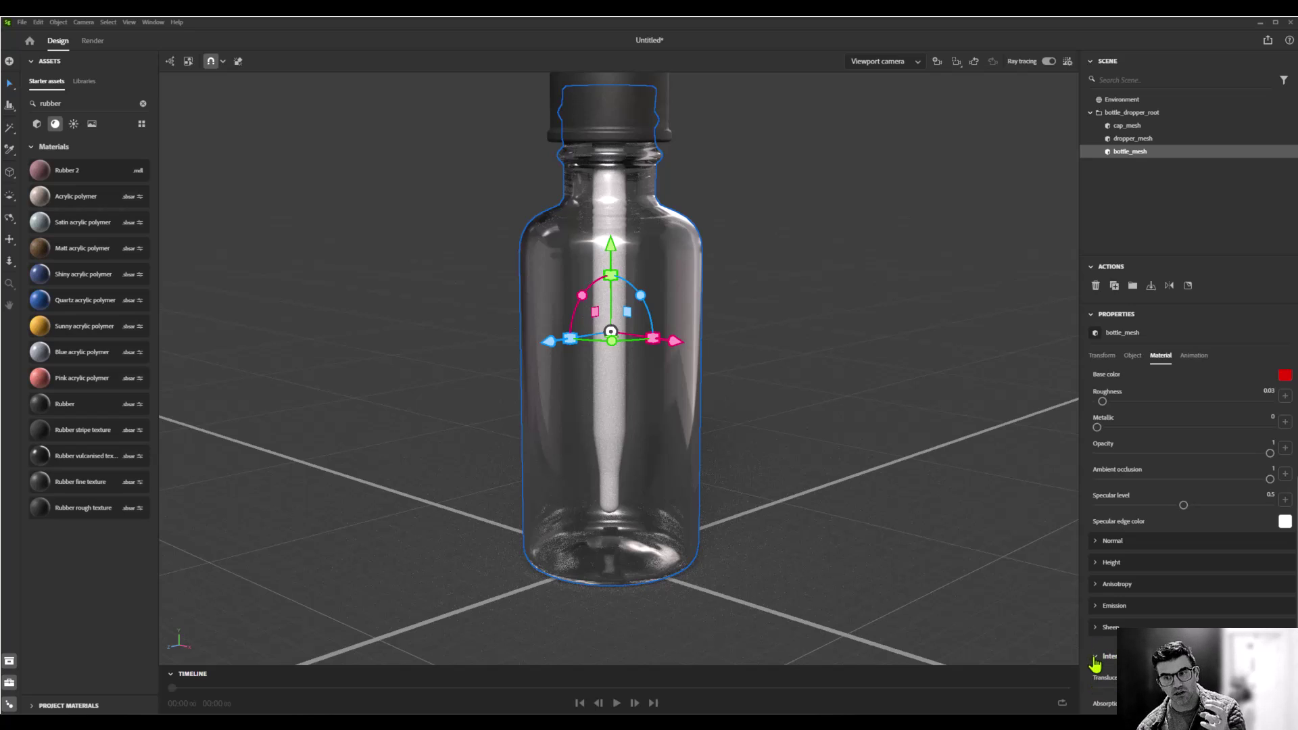
{"action": "scroll", "coordinate": [1197, 602], "scroll_direction": "down", "scroll_amount": 6}
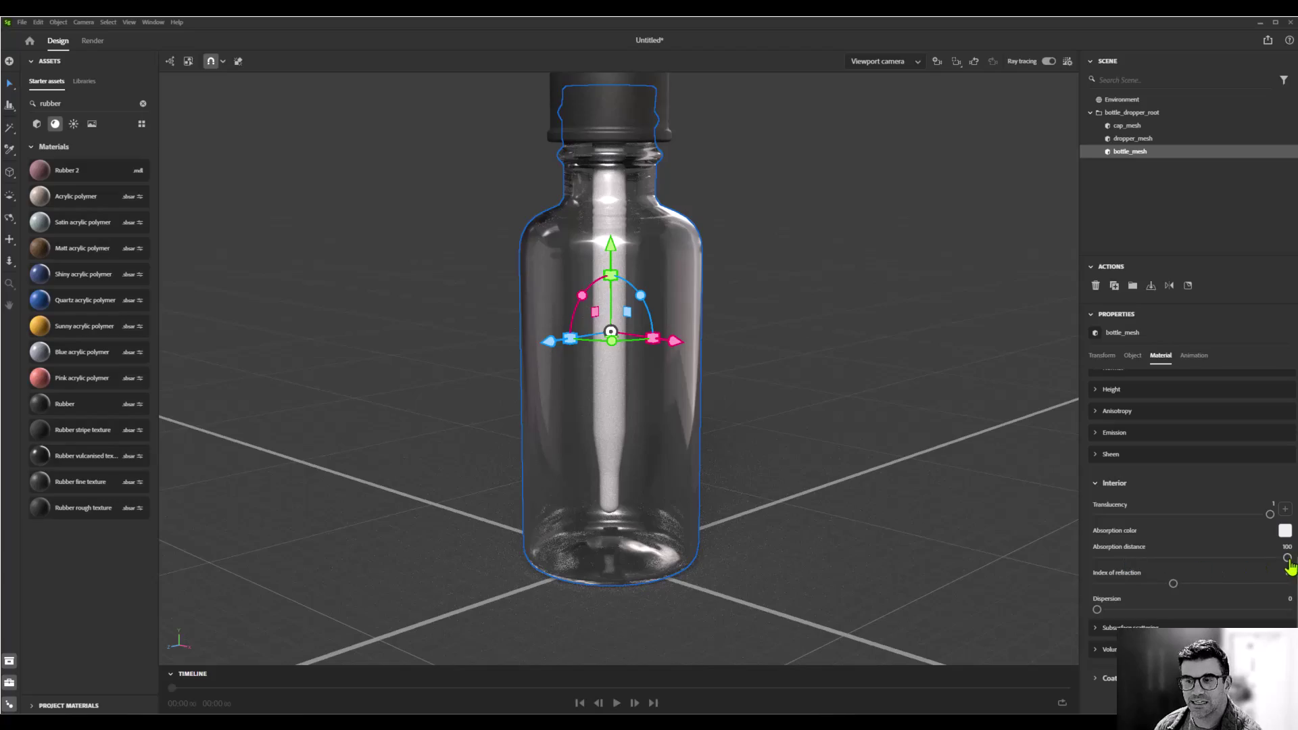
{"action": "left_click_drag", "start_coordinate": [1286, 558], "coordinate": [1103, 561]}
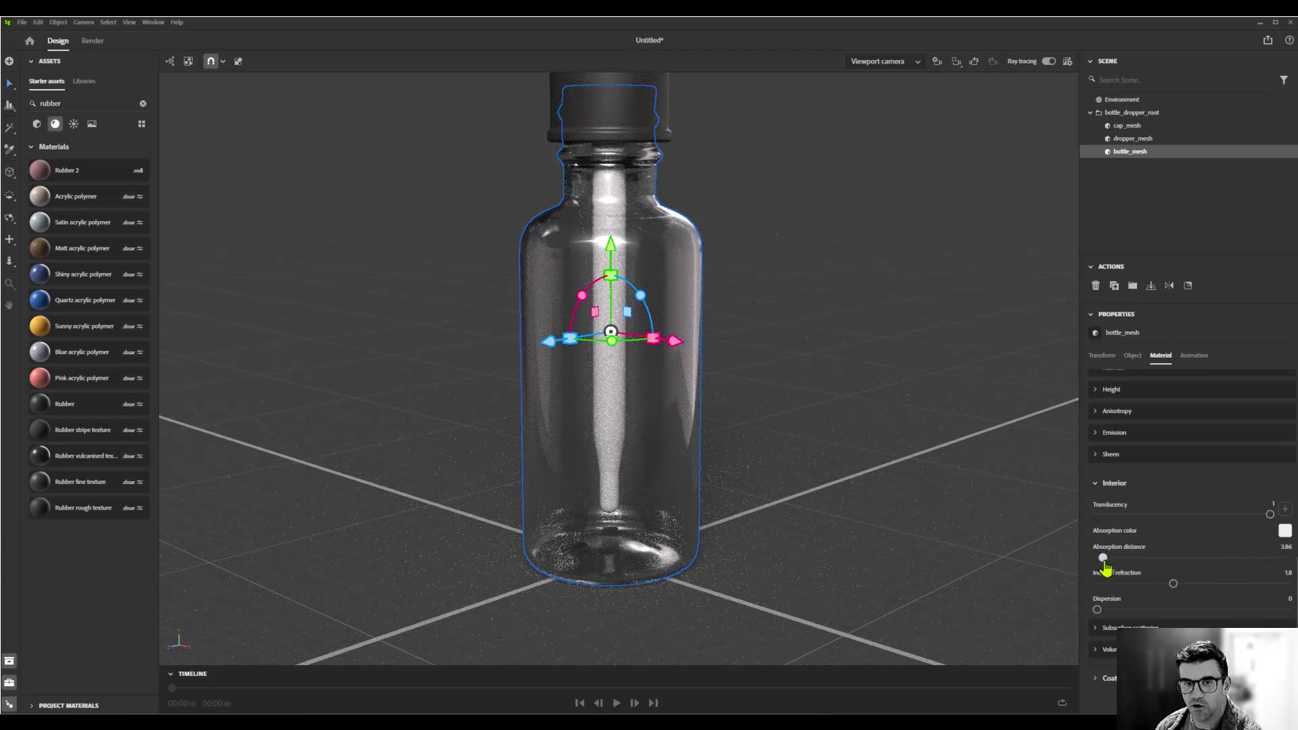
- Set the Absorption color to a deep brown and reduce the absorption distance to 0.74
{"action": "left_click", "coordinate": [1285, 532]}
{"action": "left_click", "coordinate": [1143, 586]}
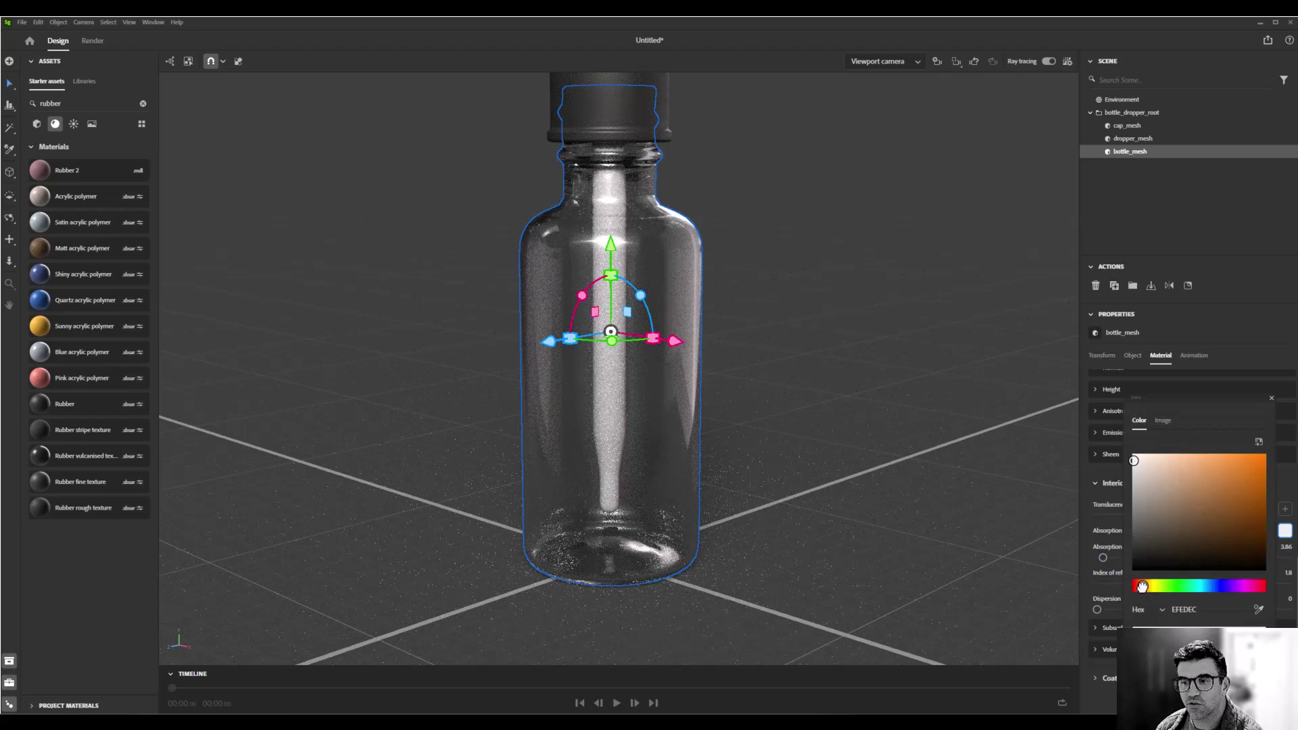
{"action": "left_click", "coordinate": [1233, 539]}
{"action": "left_click_drag", "start_coordinate": [1232, 539], "coordinate": [1226, 541]}
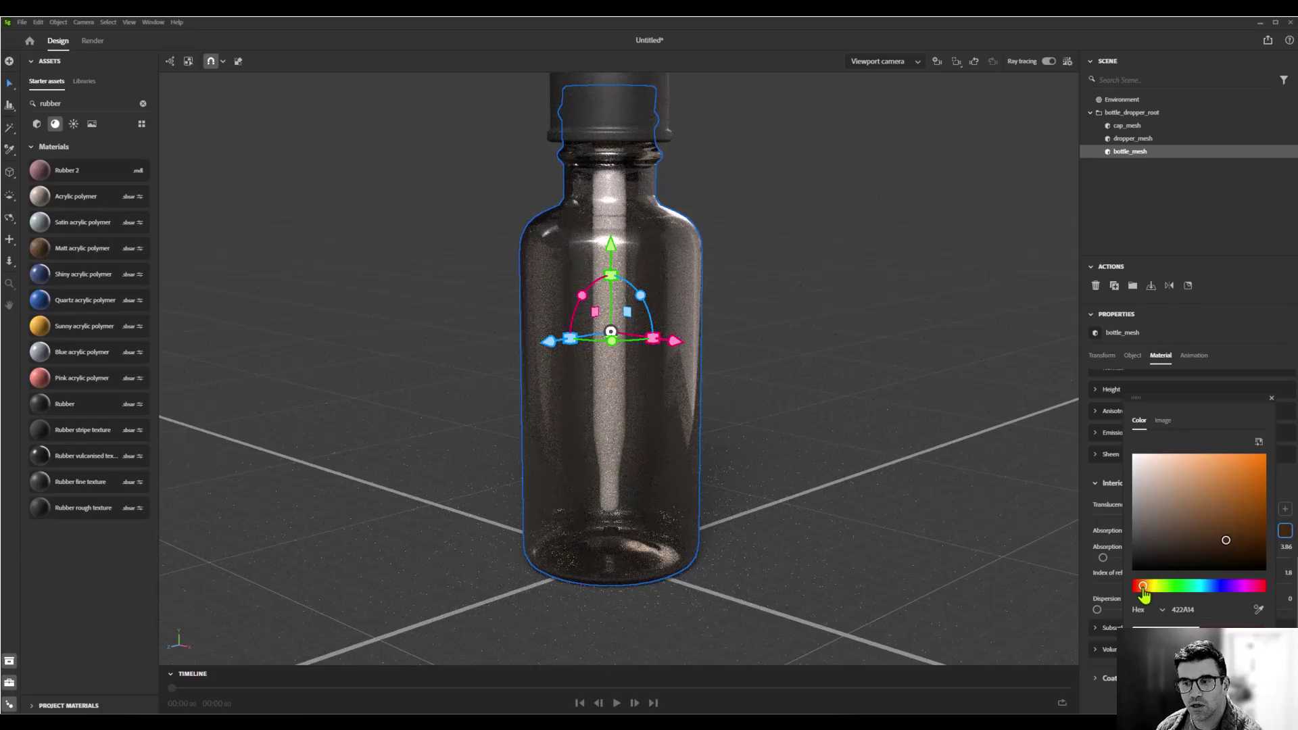
{"action": "left_click", "coordinate": [1248, 546]}
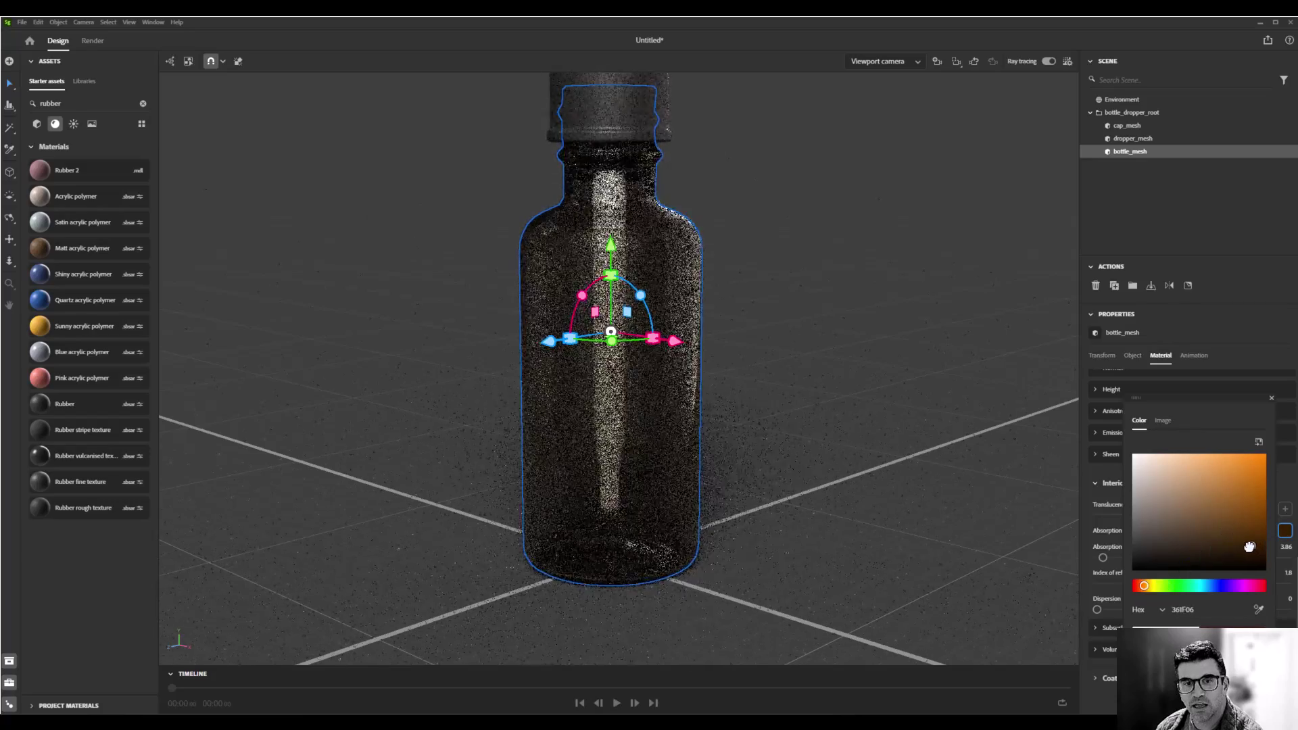
{"action": "left_click", "coordinate": [1271, 397]}
{"action": "left_click_drag", "start_coordinate": [1103, 558], "coordinate": [1097, 556]}
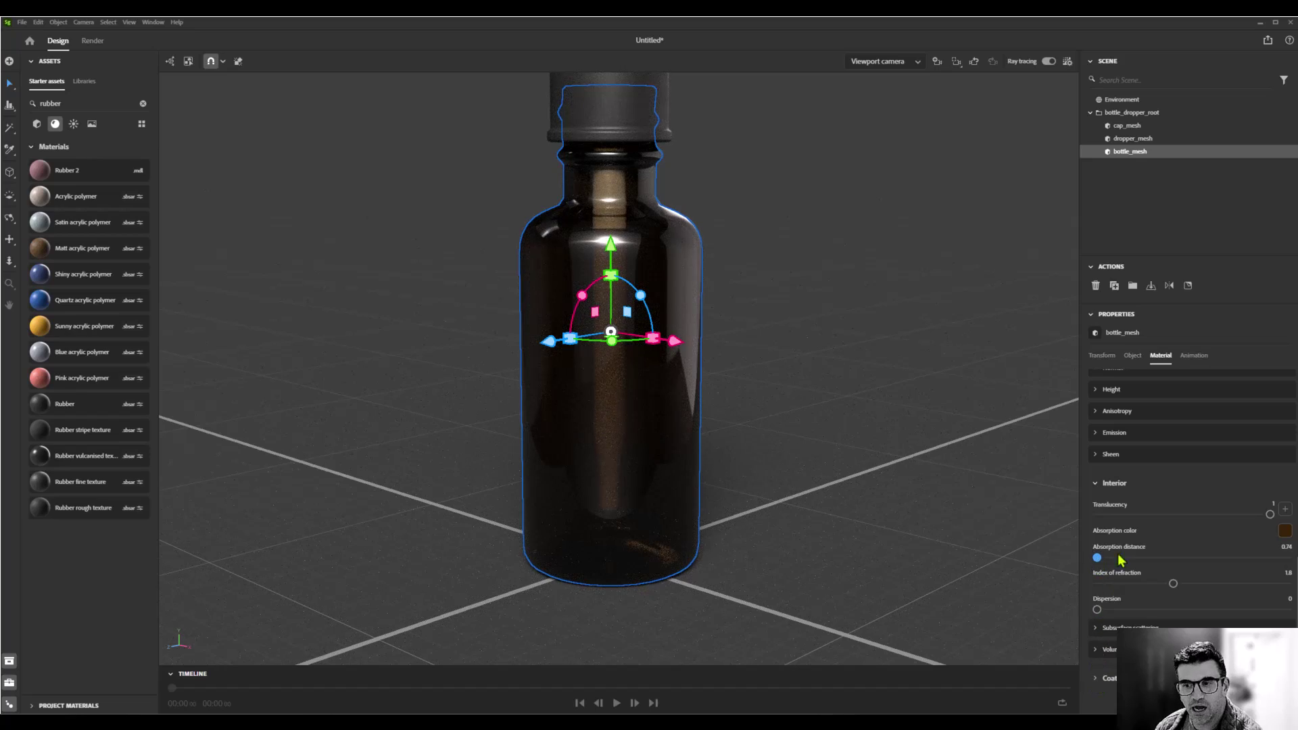
- Change the bottle glass's interior Absorption colour to a lighter, redder brown, 3E2513
{"action": "left_click", "coordinate": [831, 318]}
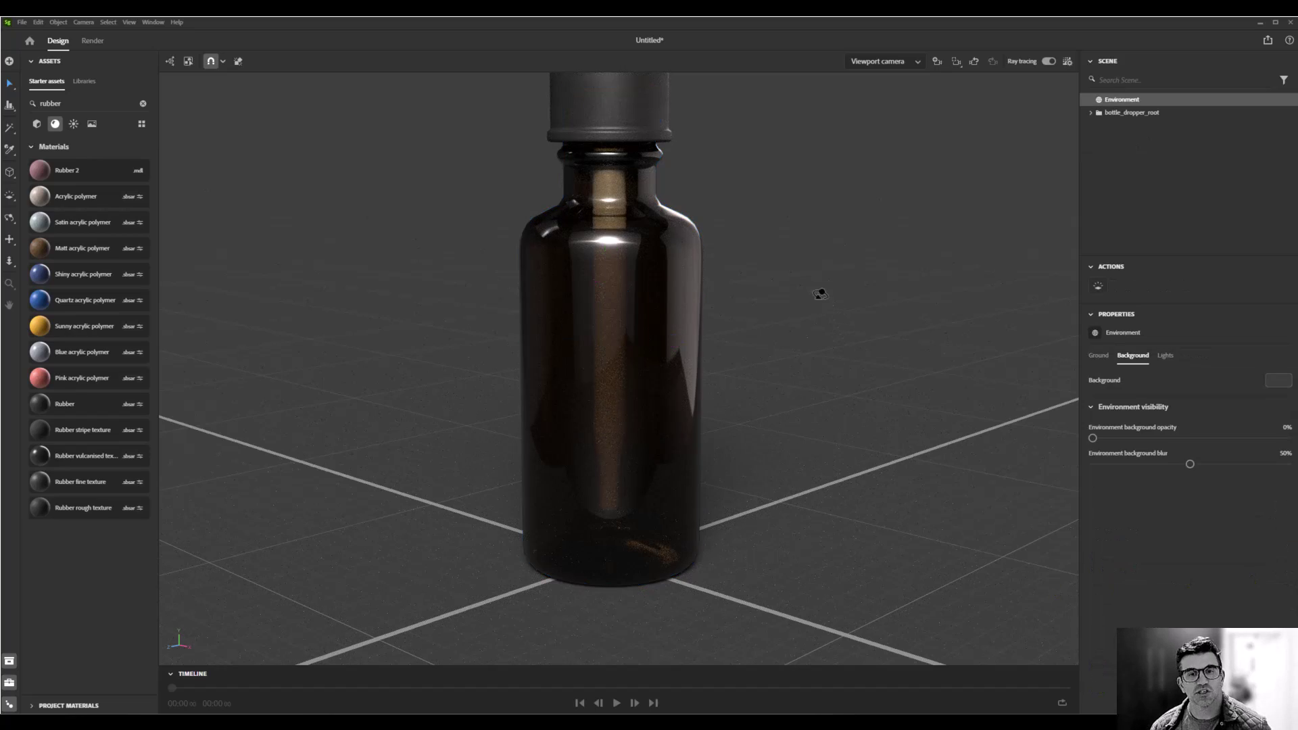
{"action": "scroll", "coordinate": [821, 290], "scroll_direction": "down", "scroll_amount": 3}
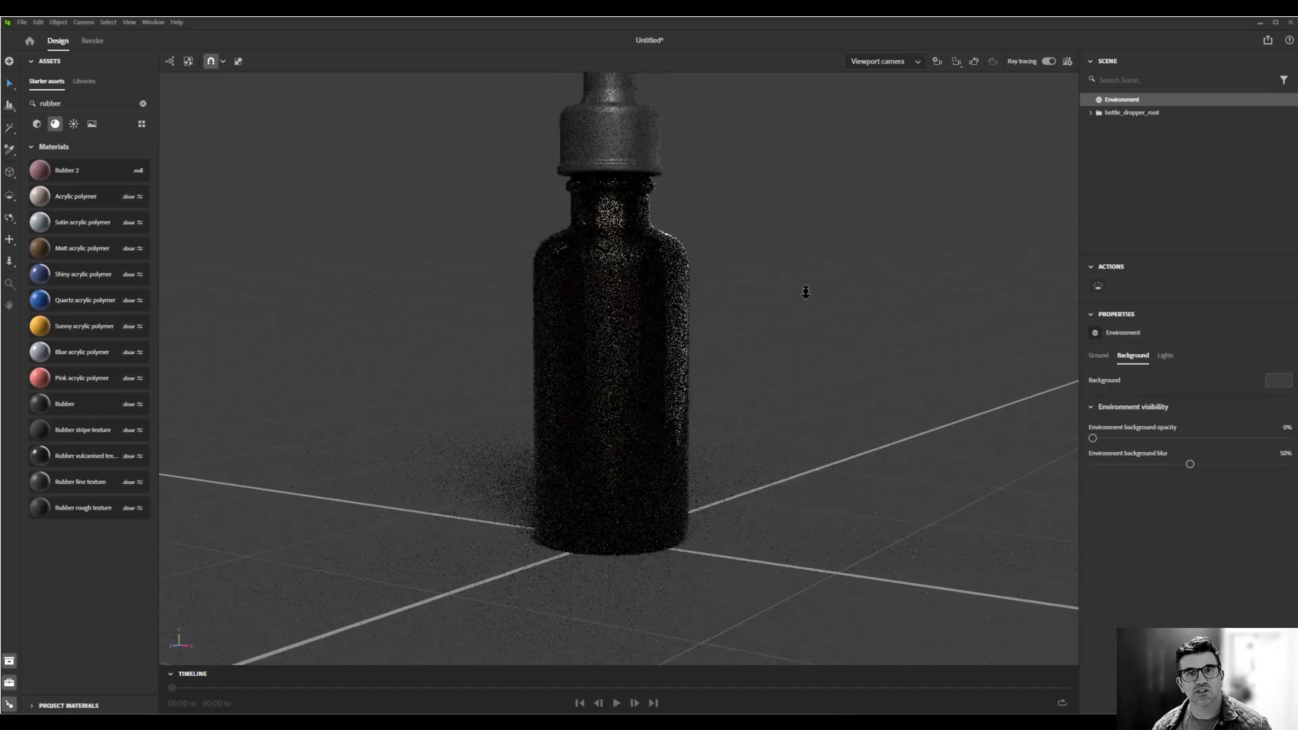
{"action": "left_click_drag", "start_coordinate": [806, 293], "coordinate": [817, 380], "text": "alt"}
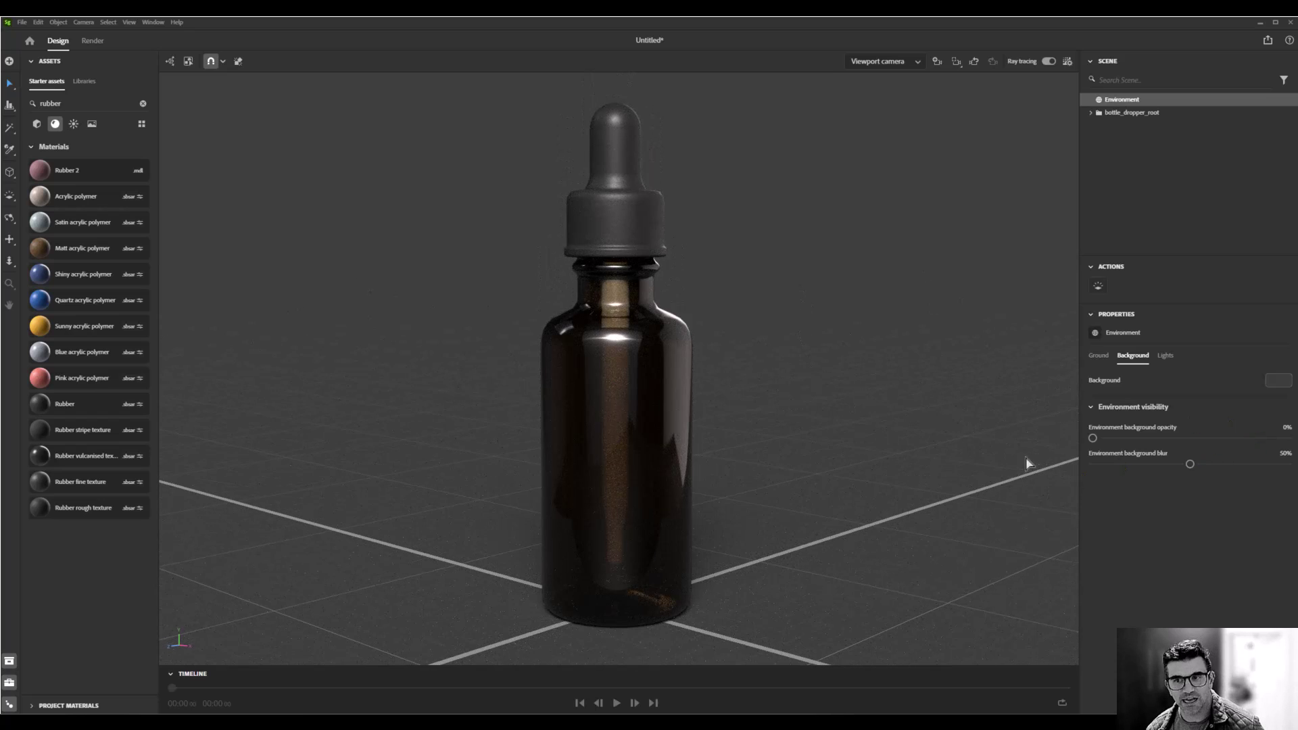
{"action": "left_click", "coordinate": [614, 415]}
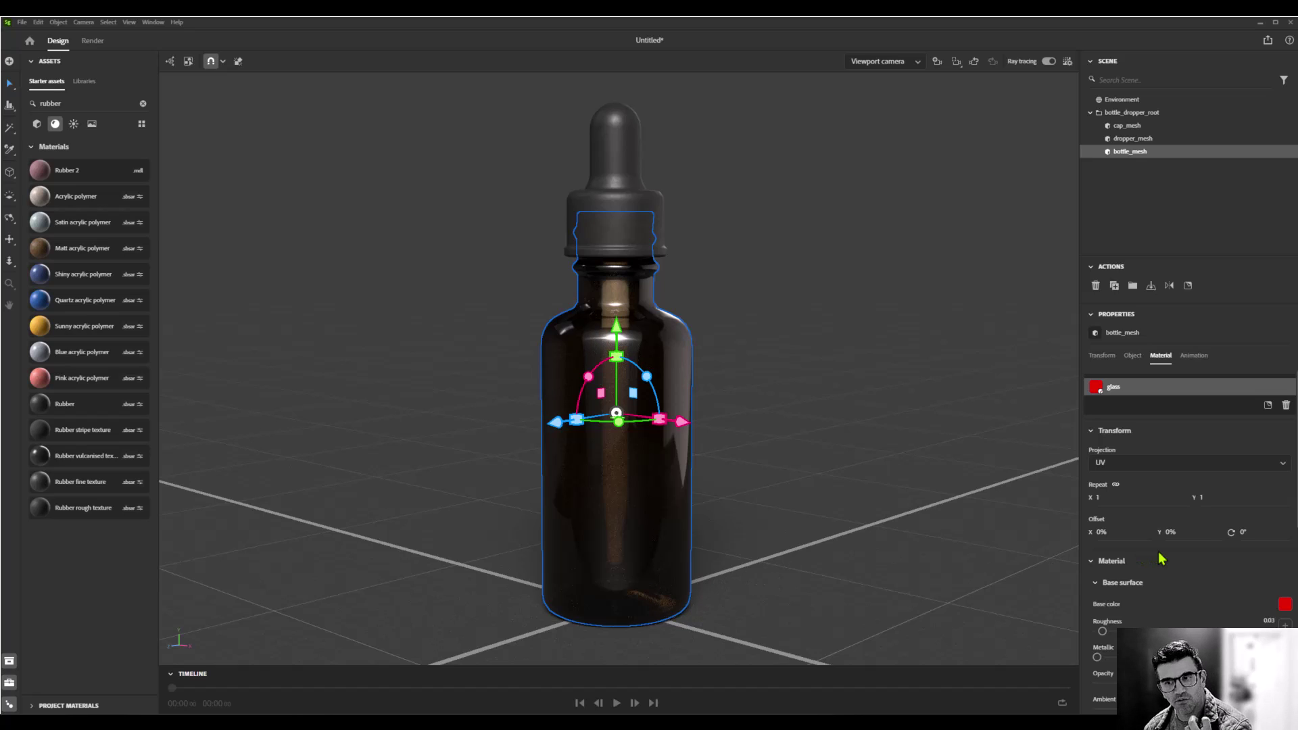
{"action": "scroll", "coordinate": [1160, 559], "scroll_direction": "down", "scroll_amount": 10}
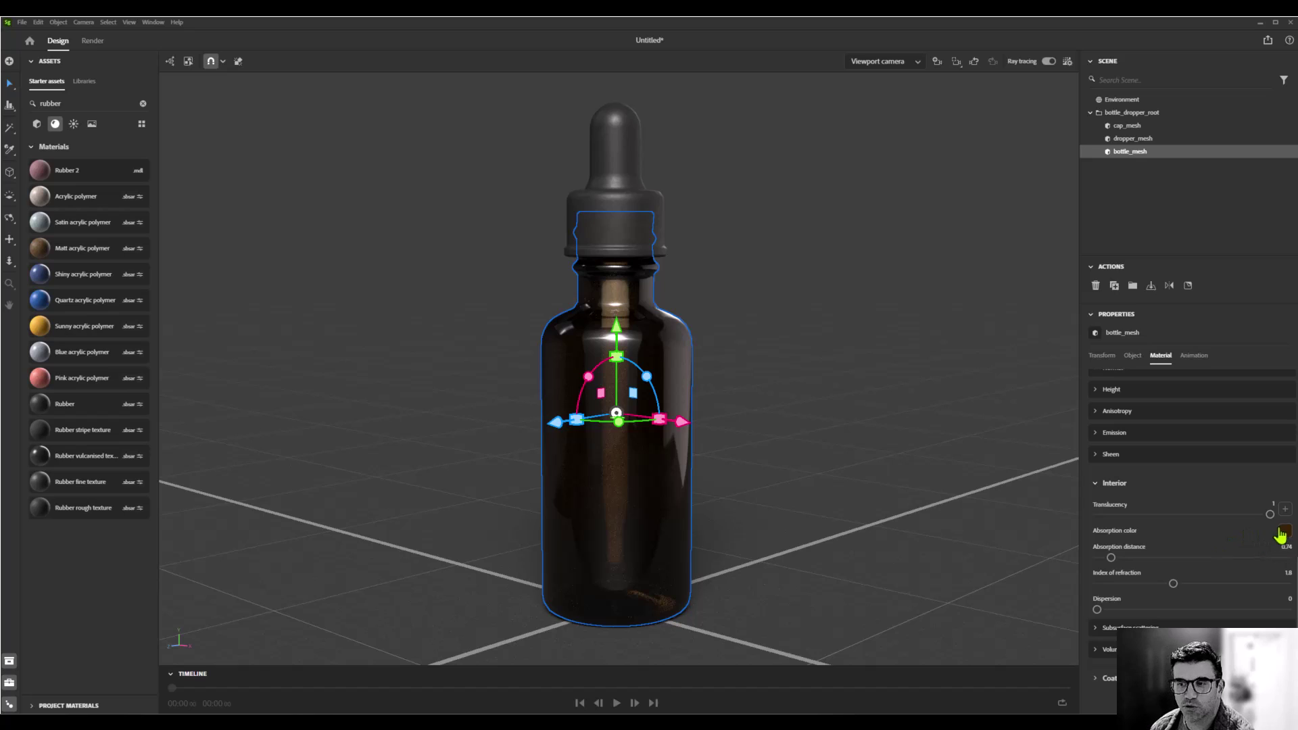
{"action": "left_click", "coordinate": [1283, 532]}
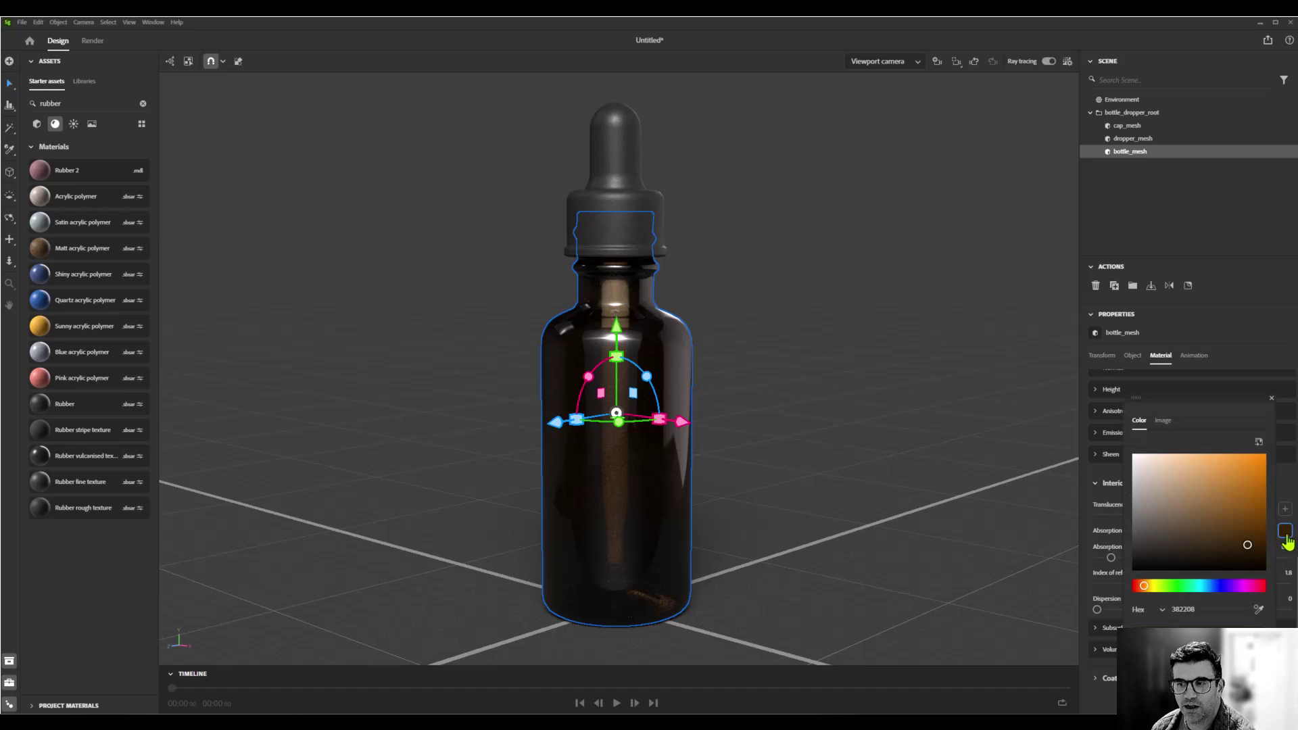
{"action": "left_click", "coordinate": [1225, 542]}
{"action": "left_click_drag", "start_coordinate": [1144, 586], "coordinate": [1140, 586]}
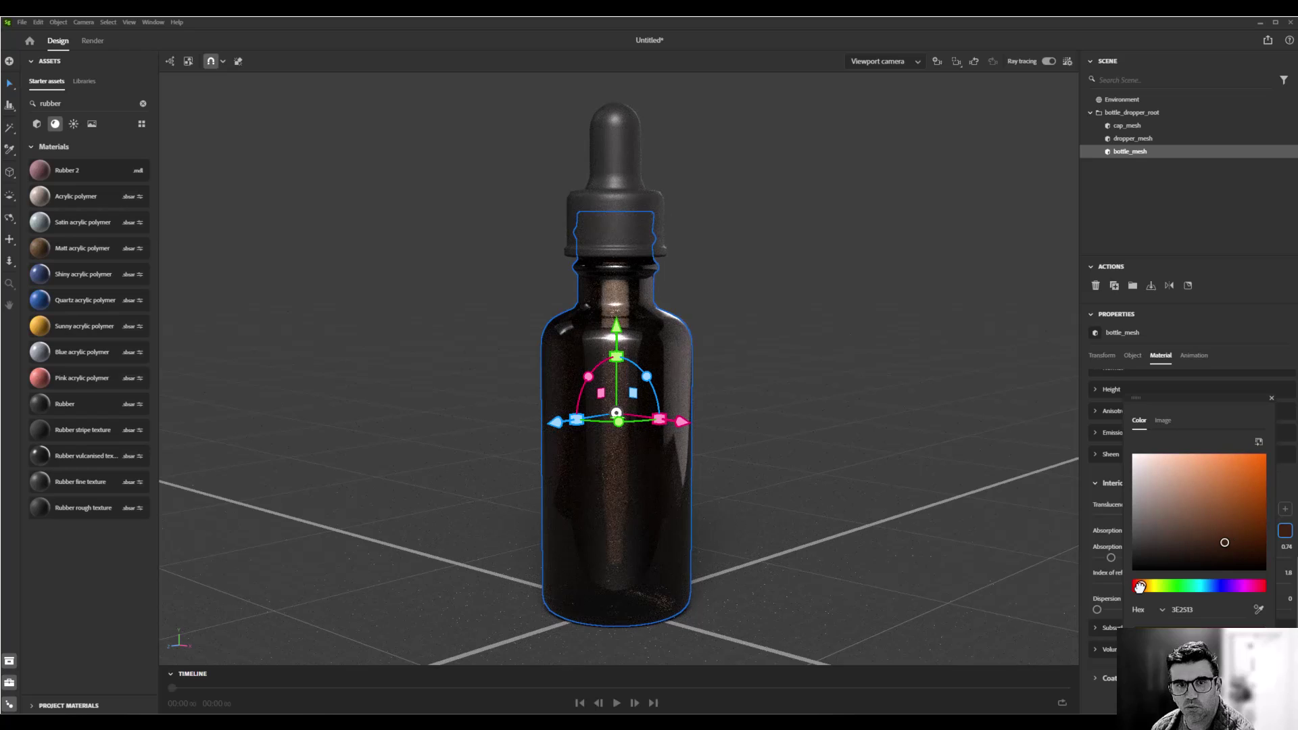
{"action": "left_click", "coordinate": [782, 471]}
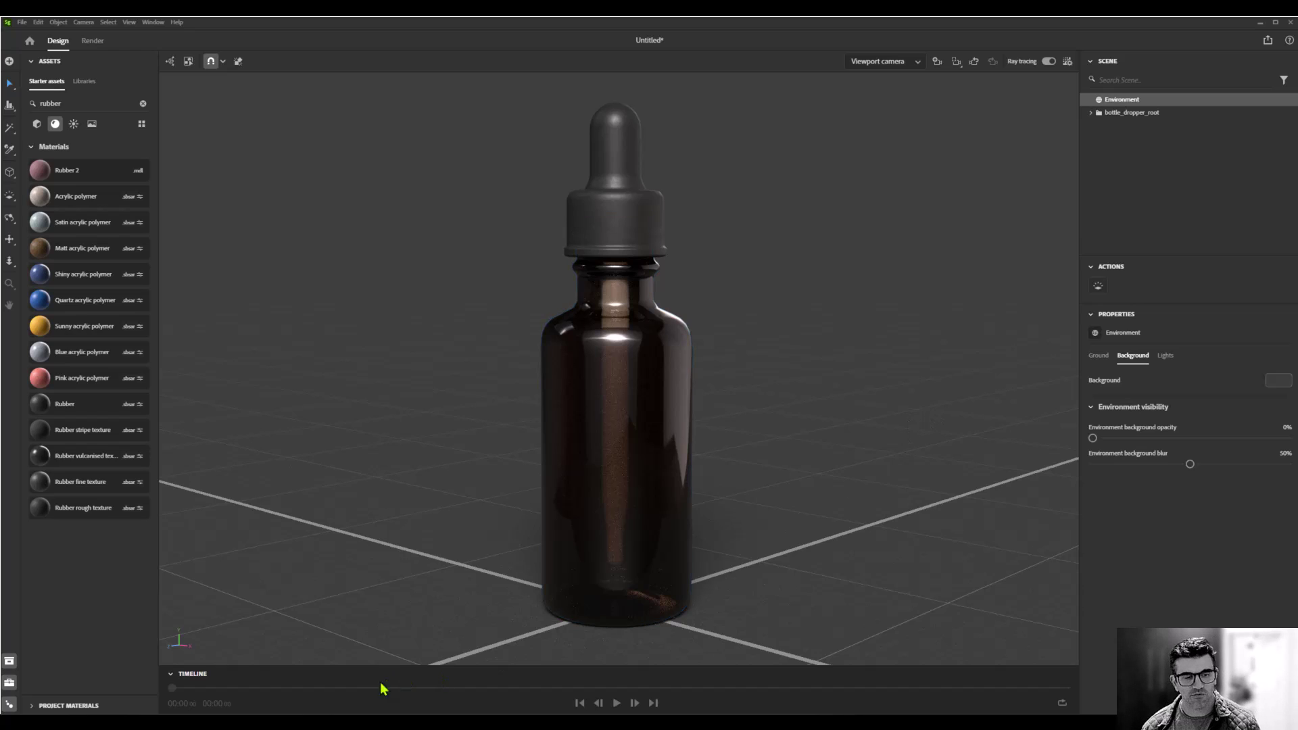
- Drag DayCream.ai from the Sg\Labels folder onto the Stager bottle as a decal label
{"action": "mouse_move", "coordinate": [141, 722]}
{"action": "left_click", "coordinate": [141, 660]}
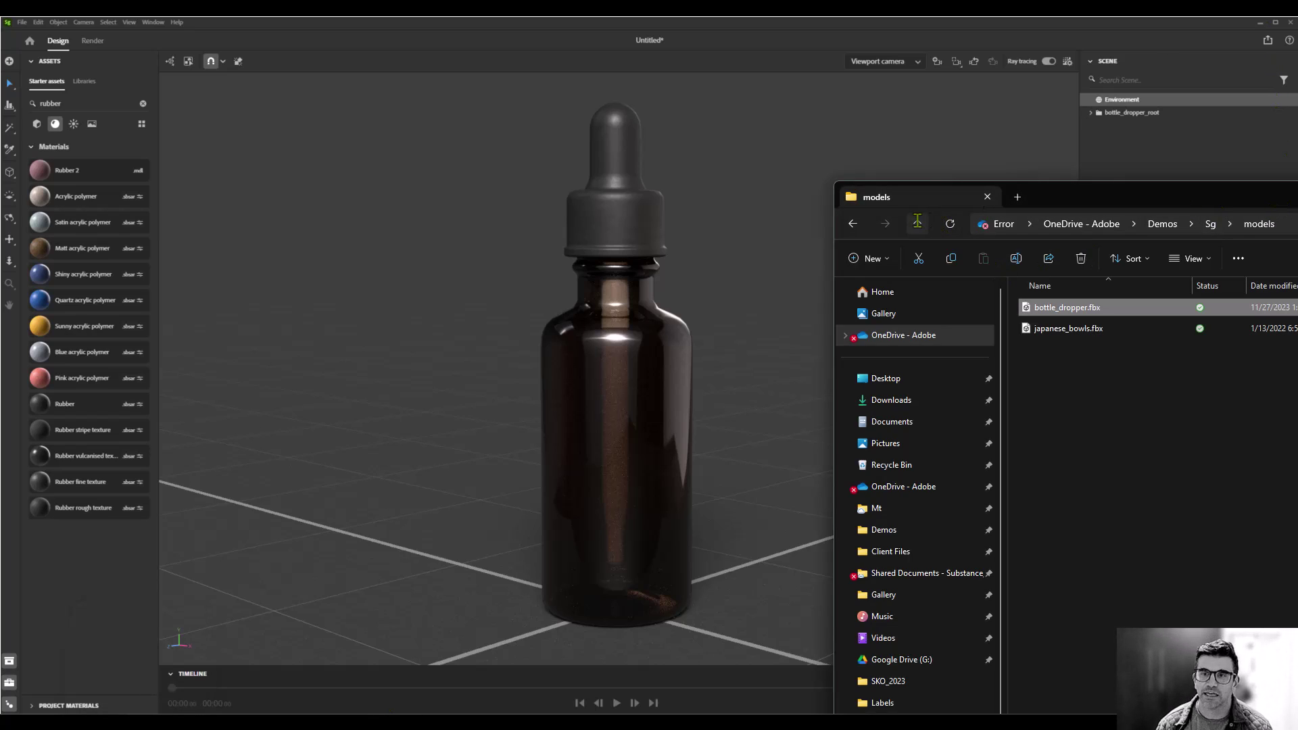
{"action": "left_click", "coordinate": [917, 223]}
{"action": "left_click", "coordinate": [1055, 327]}
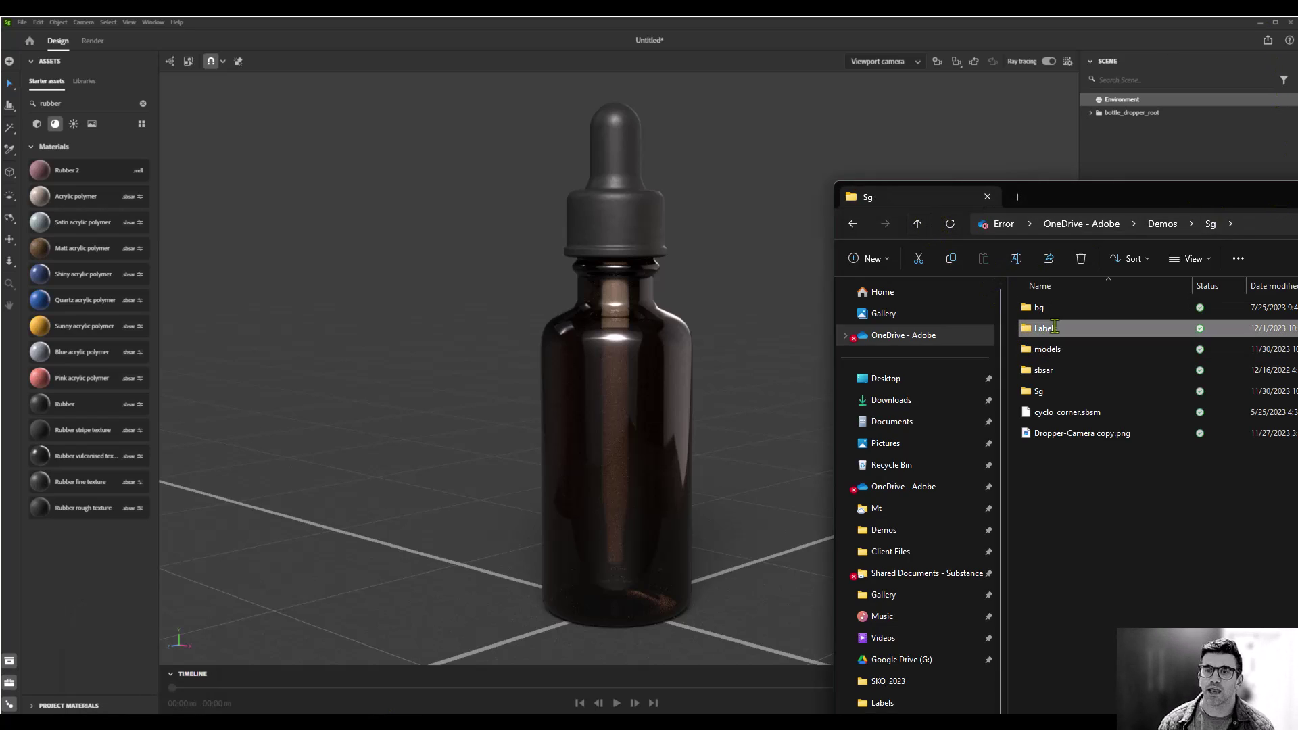
{"action": "double_click", "coordinate": [1055, 327]}
{"action": "left_click_drag", "start_coordinate": [1206, 193], "coordinate": [423, 534]}
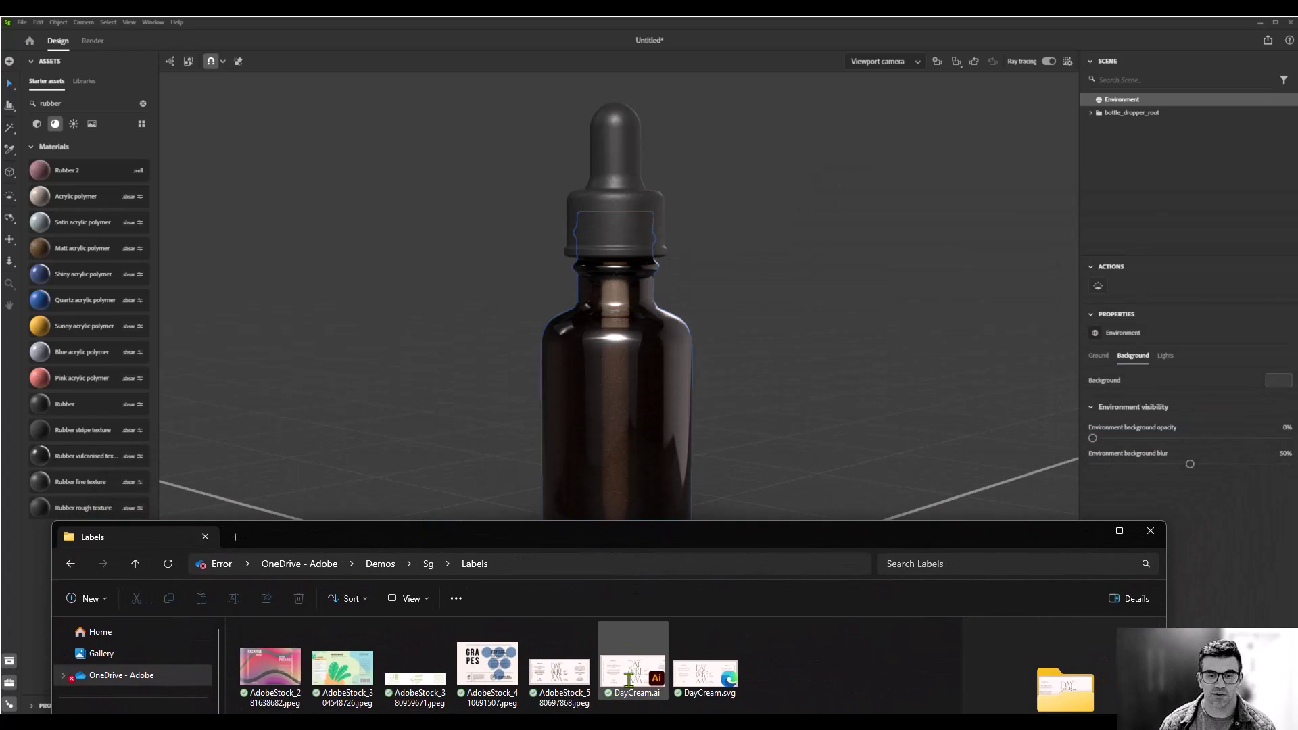
{"action": "left_click_drag", "start_coordinate": [629, 679], "coordinate": [606, 395]}
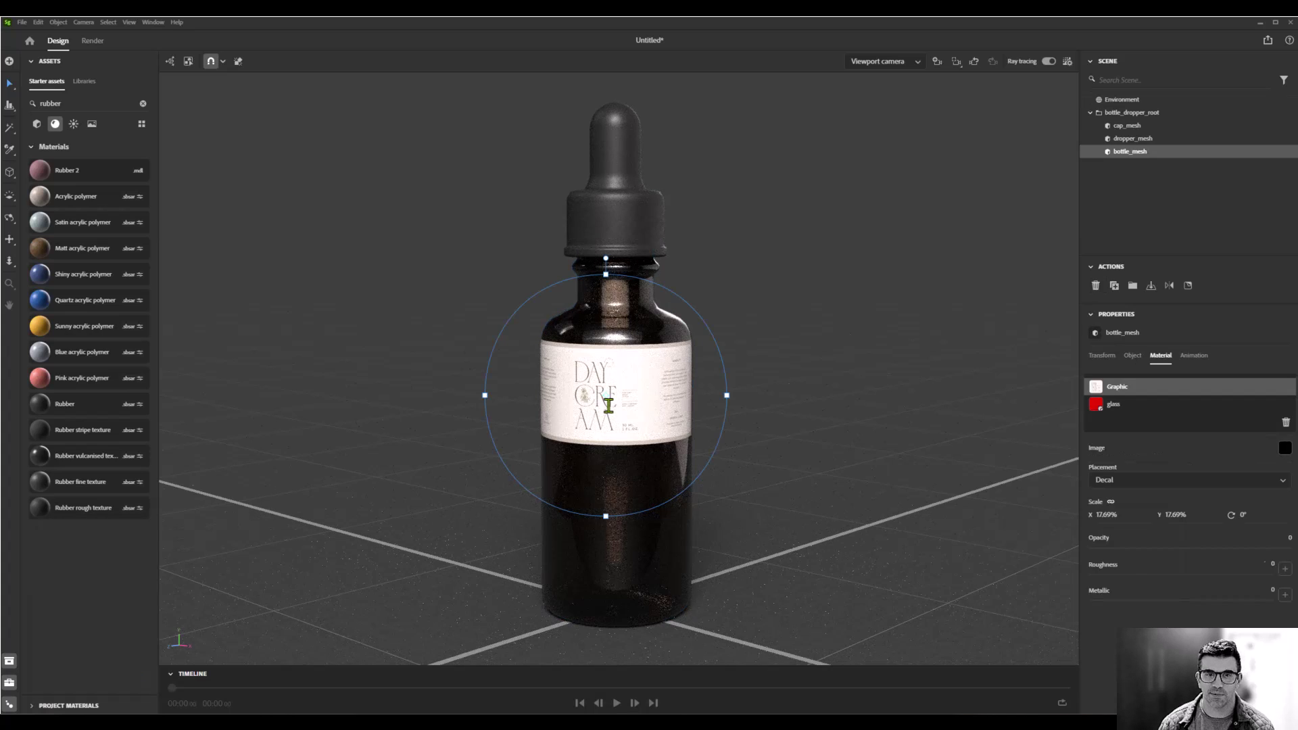
- Scale the DAY CREAM decal up to 20.09% Graphic scale, then select bottle_dropper_root
{"action": "left_click", "coordinate": [1049, 61]}
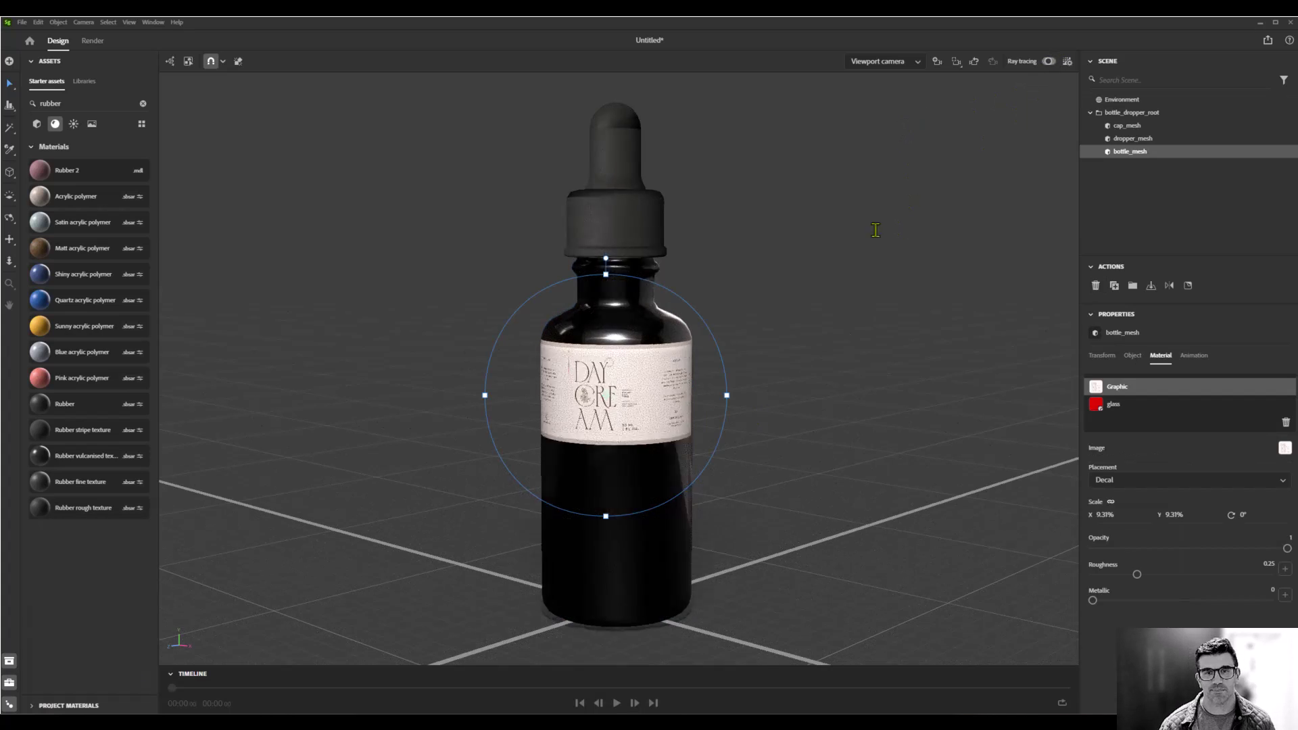
{"action": "mouse_move", "coordinate": [697, 315]}
{"action": "left_mouse_down"}
{"action": "mouse_move", "coordinate": [775, 245]}
{"action": "mouse_move", "coordinate": [758, 282]}
{"action": "mouse_move", "coordinate": [775, 258]}
{"action": "left_mouse_up"}
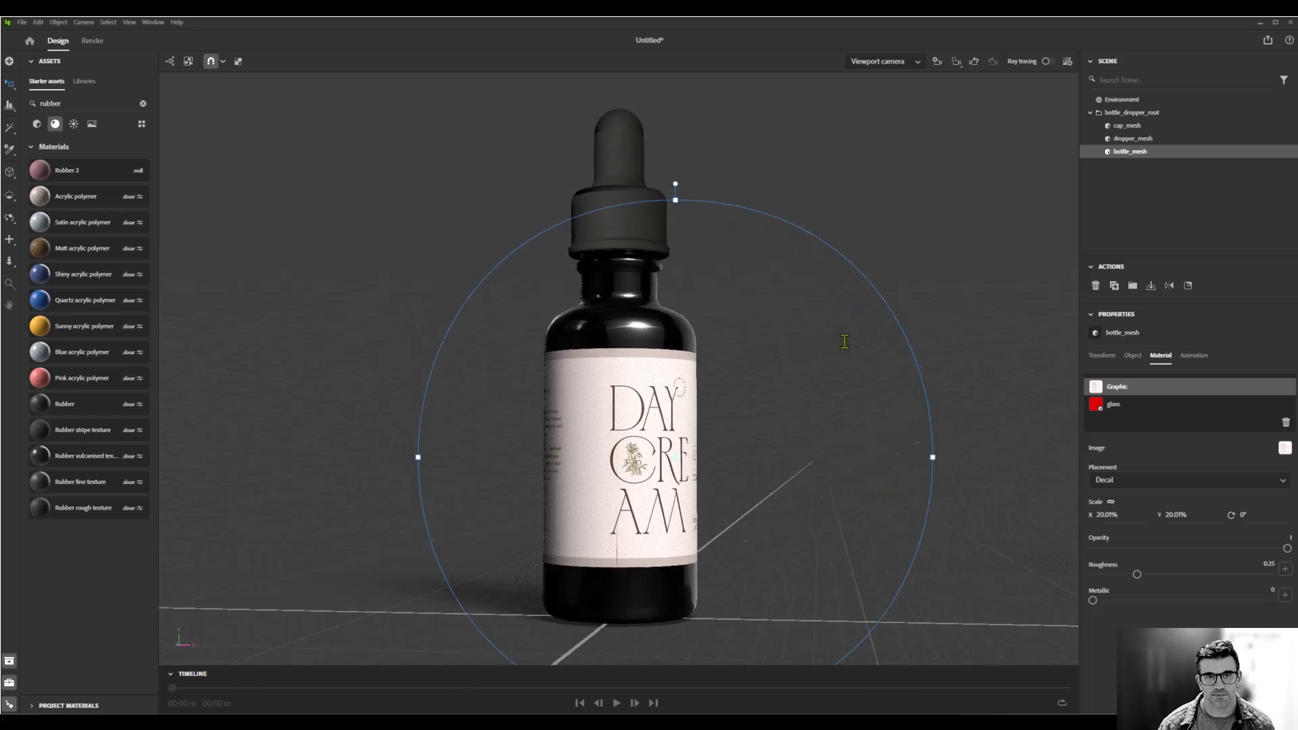
{"action": "mouse_move", "coordinate": [845, 341]}
{"action": "left_mouse_down", "text": "alt"}
{"action": "mouse_move", "coordinate": [568, 377]}
{"action": "mouse_move", "coordinate": [832, 353]}
{"action": "mouse_move", "coordinate": [845, 328]}
{"action": "left_mouse_up", "text": "alt"}
{"action": "scroll", "coordinate": [846, 326], "scroll_direction": "up", "scroll_amount": 2}
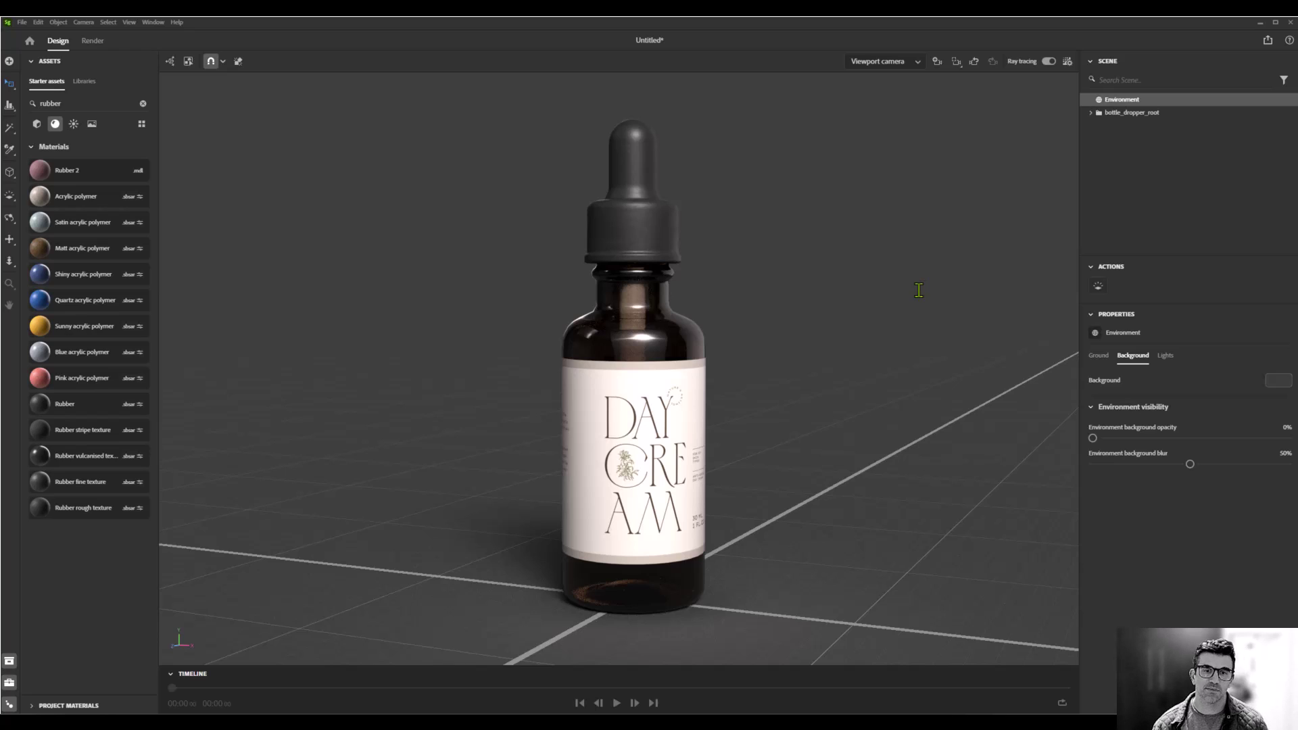
{"action": "left_click", "coordinate": [1123, 113]}
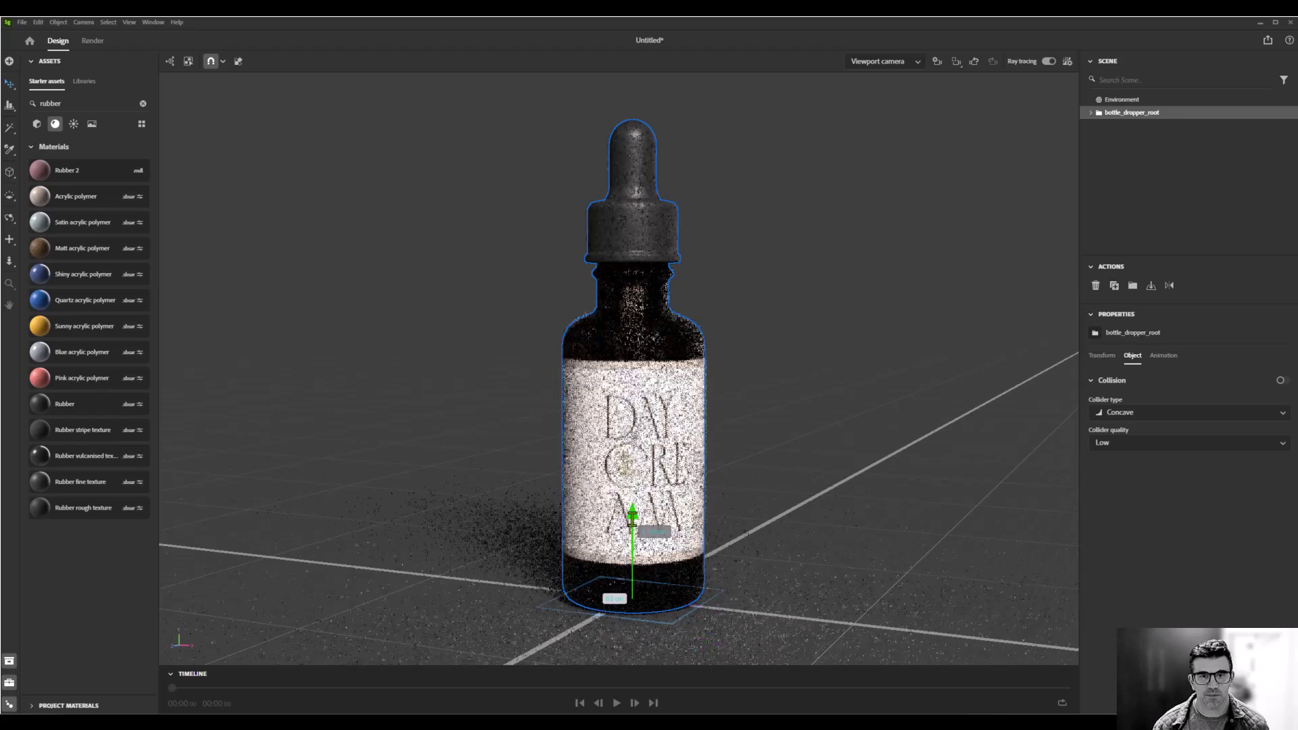
{"action": "scroll", "coordinate": [808, 282], "scroll_direction": "down", "scroll_amount": 5}
- Add a Plane from Basic shapes and scale it up into a large floor
{"action": "left_click_drag", "start_coordinate": [789, 322], "coordinate": [764, 343], "text": "alt"}
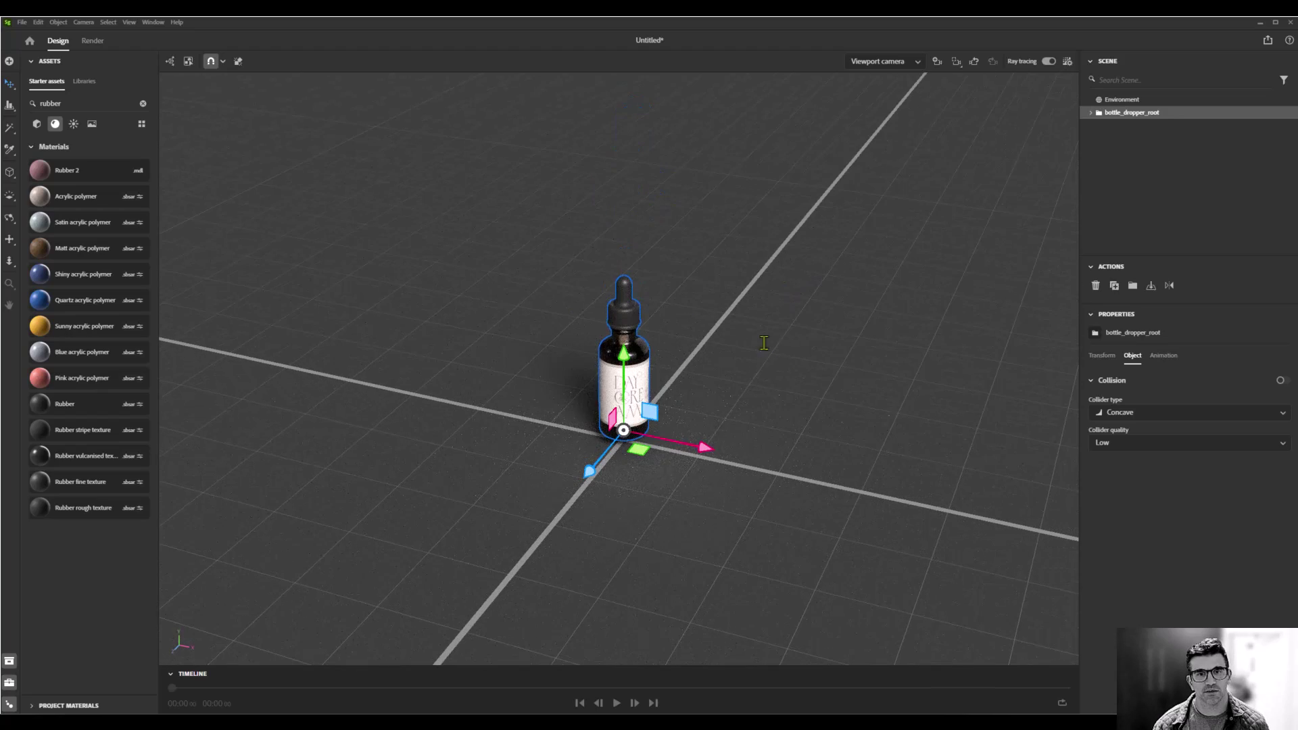
{"action": "left_click", "coordinate": [36, 124]}
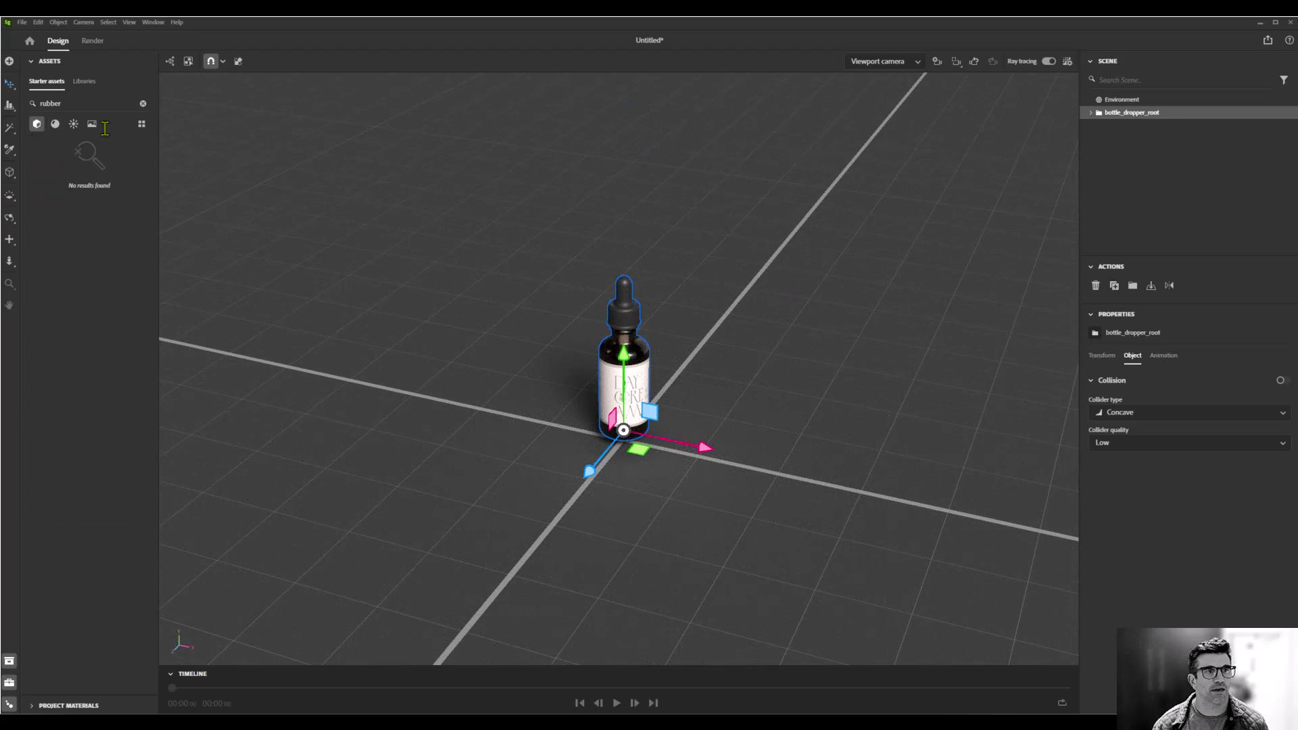
{"action": "left_click", "coordinate": [144, 104]}
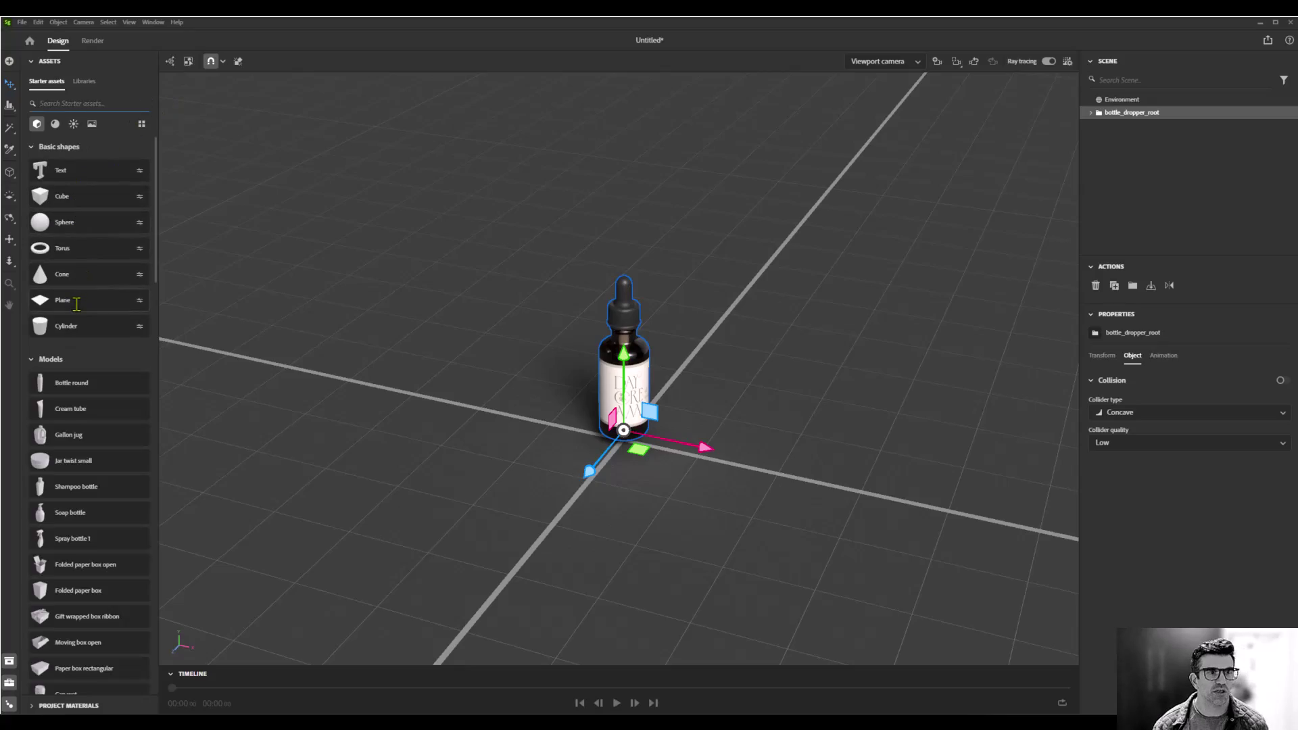
{"action": "left_click", "coordinate": [62, 300]}
{"action": "left_click_drag", "start_coordinate": [646, 424], "coordinate": [716, 288]}
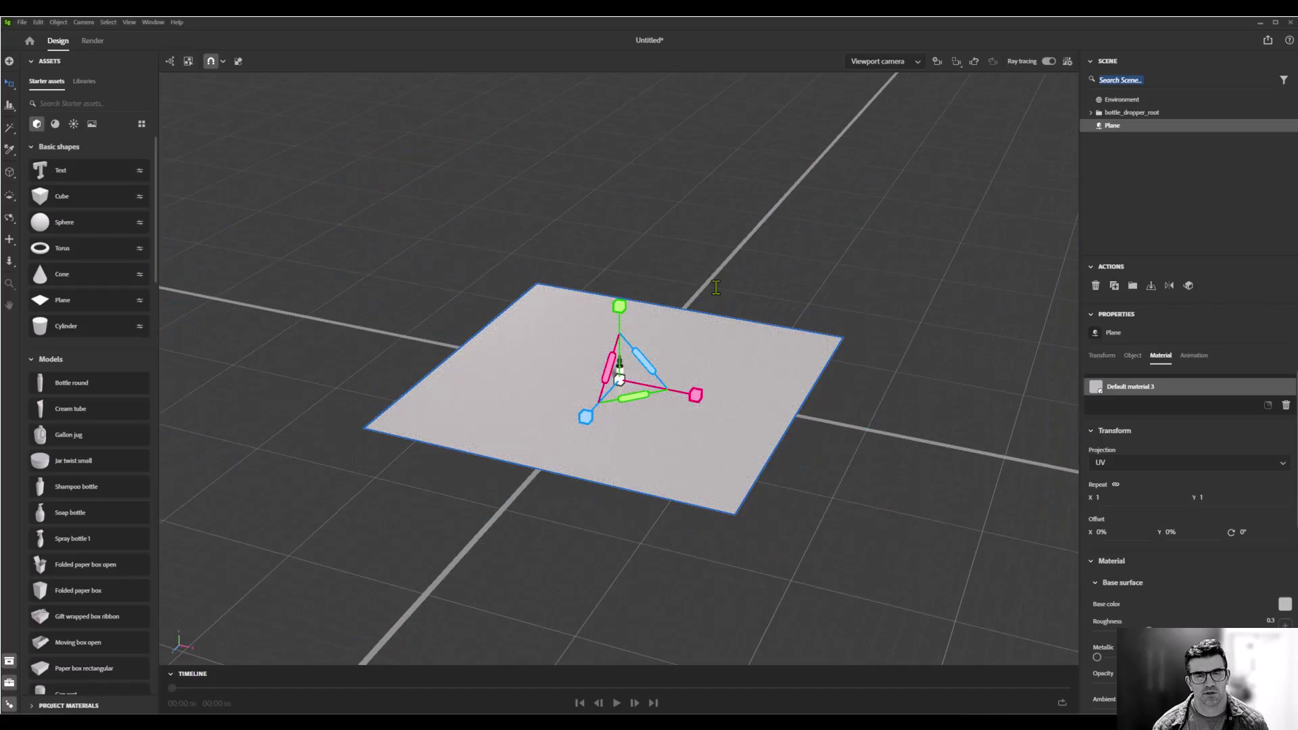
- Duplicate the floor, rotate the copy 90° upright and move it to the left edge as a wall
{"action": "key", "text": "ctrl+d"}
{"action": "key", "text": "e"}
{"action": "left_click_drag", "start_coordinate": [637, 342], "coordinate": [540, 316]}
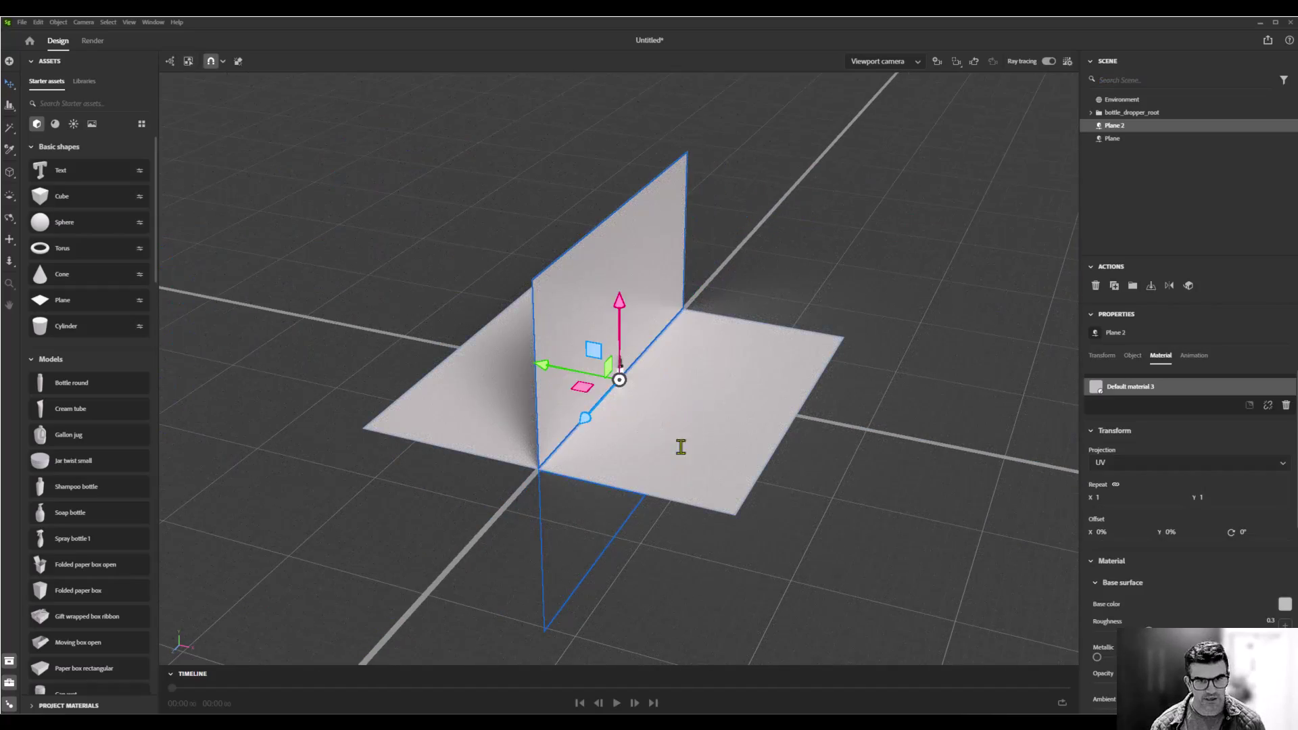
{"action": "left_click_drag", "start_coordinate": [542, 362], "coordinate": [395, 342]}
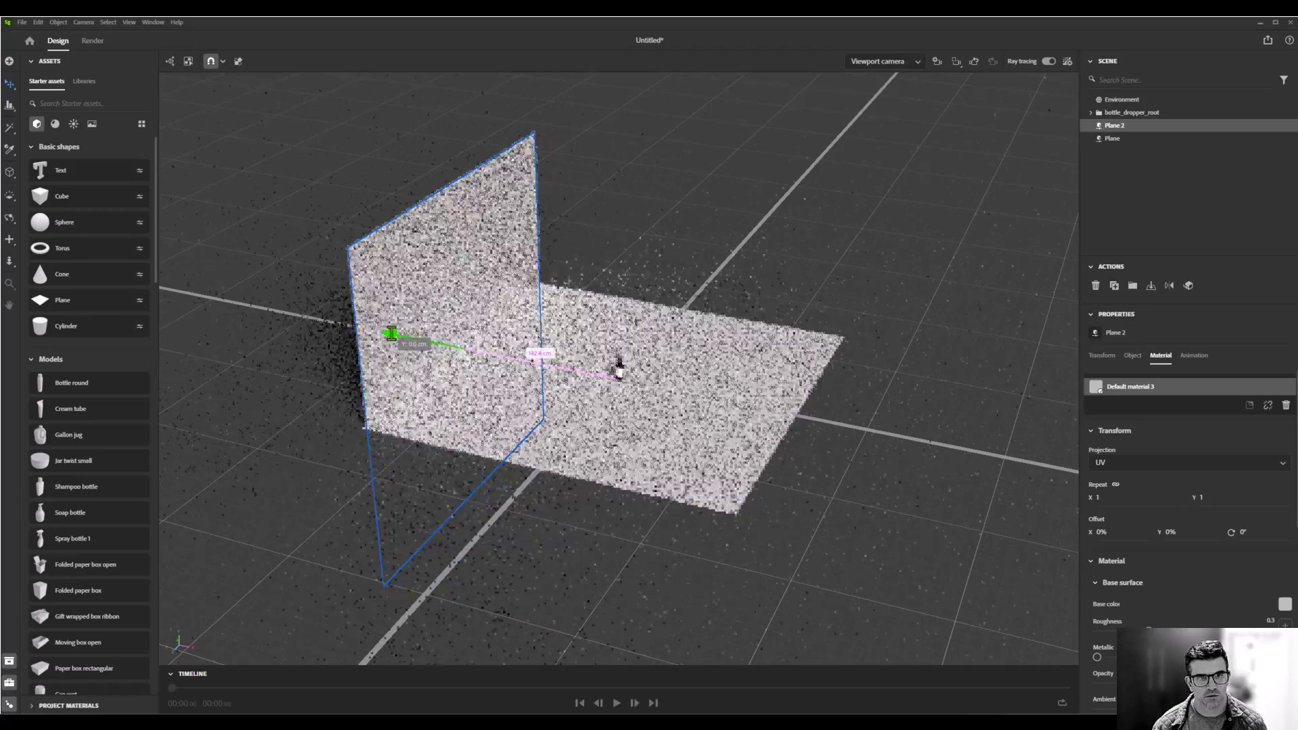
- Duplicate the wall, turn it 90° and place it at the back of the floor
{"action": "key", "text": "ctrl+d"}
{"action": "key", "text": "e"}
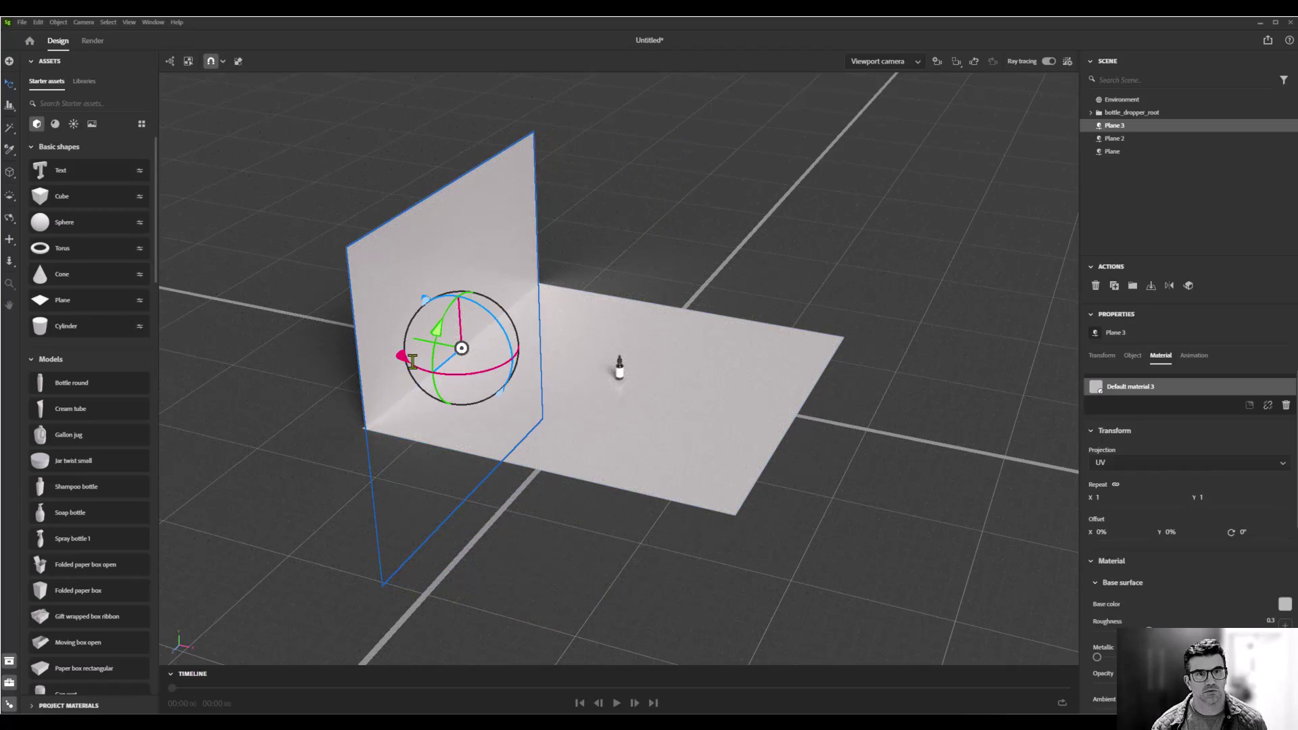
{"action": "left_click_drag", "start_coordinate": [406, 356], "coordinate": [596, 344]}
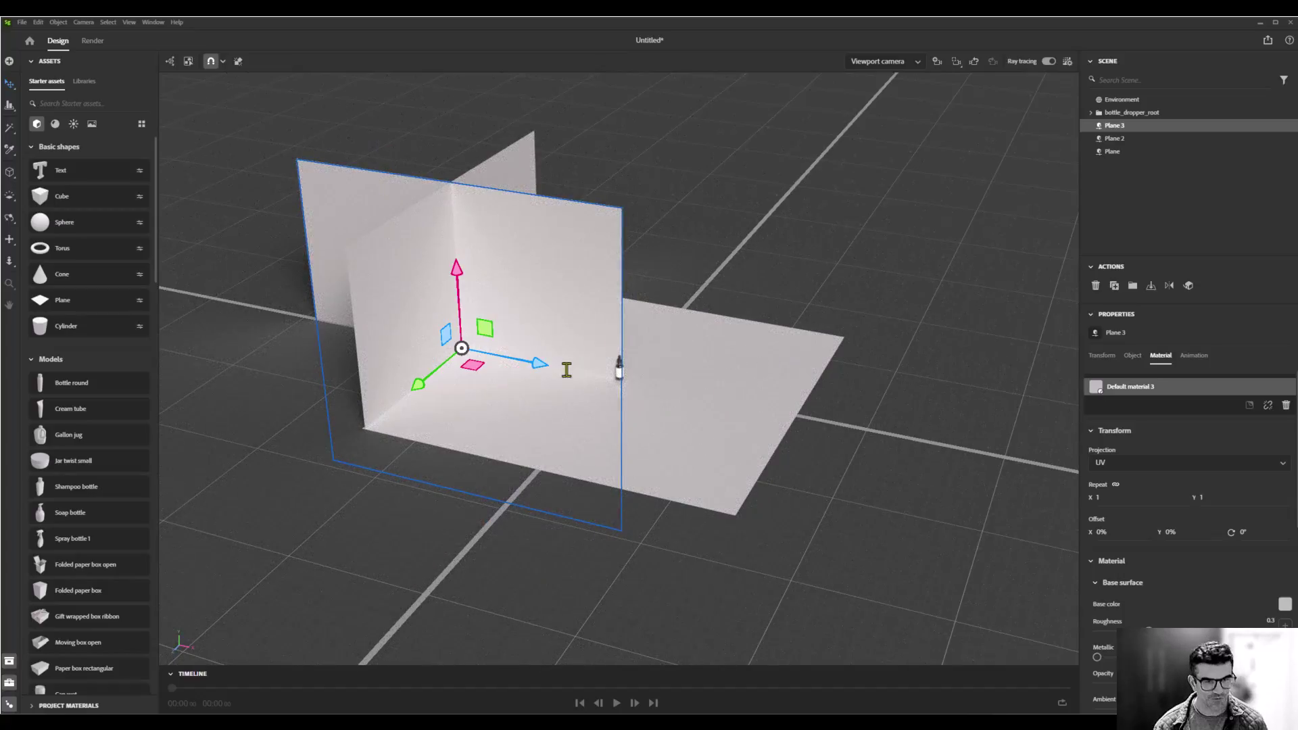
{"action": "left_click_drag", "start_coordinate": [468, 362], "coordinate": [690, 324]}
{"action": "middle_click_drag", "start_coordinate": [690, 324], "coordinate": [536, 325]}
{"action": "scroll", "coordinate": [643, 342], "scroll_direction": "up", "scroll_amount": 6}
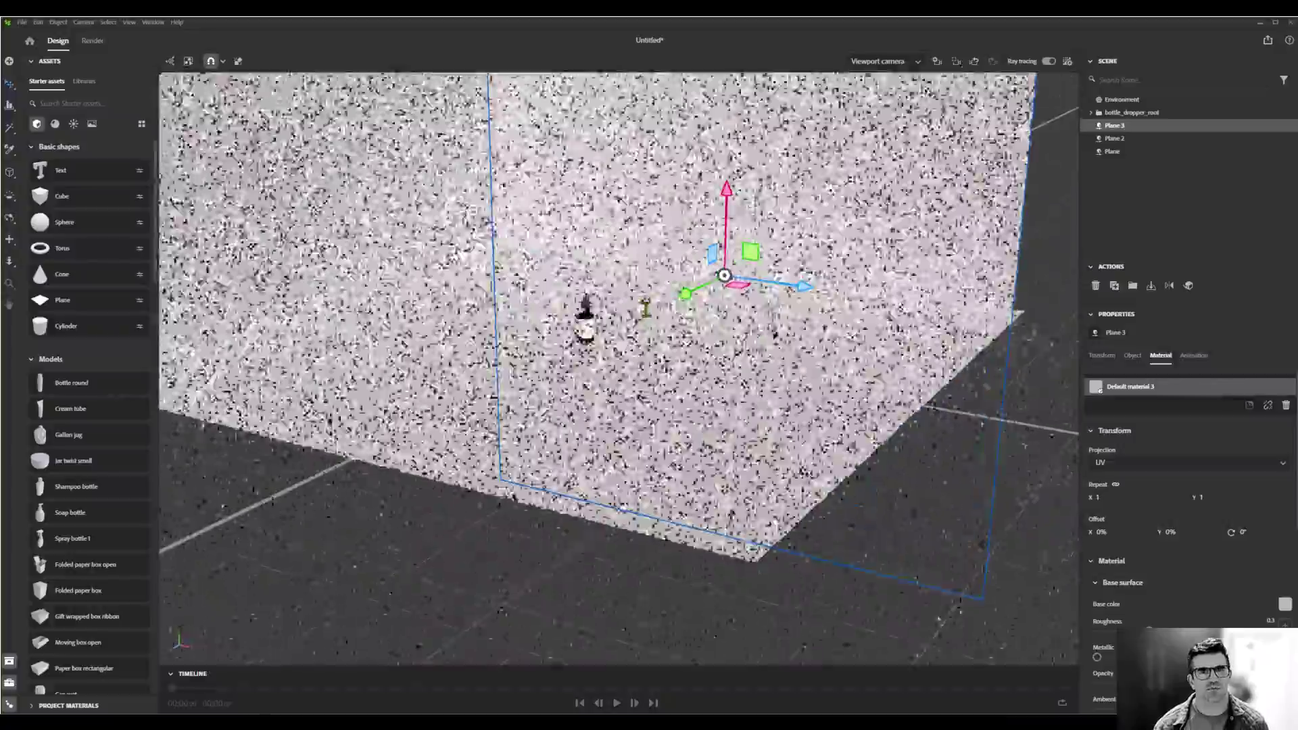
{"action": "middle_click_drag", "start_coordinate": [722, 286], "coordinate": [760, 245]}
{"action": "scroll", "coordinate": [748, 290], "scroll_direction": "up", "scroll_amount": 5}
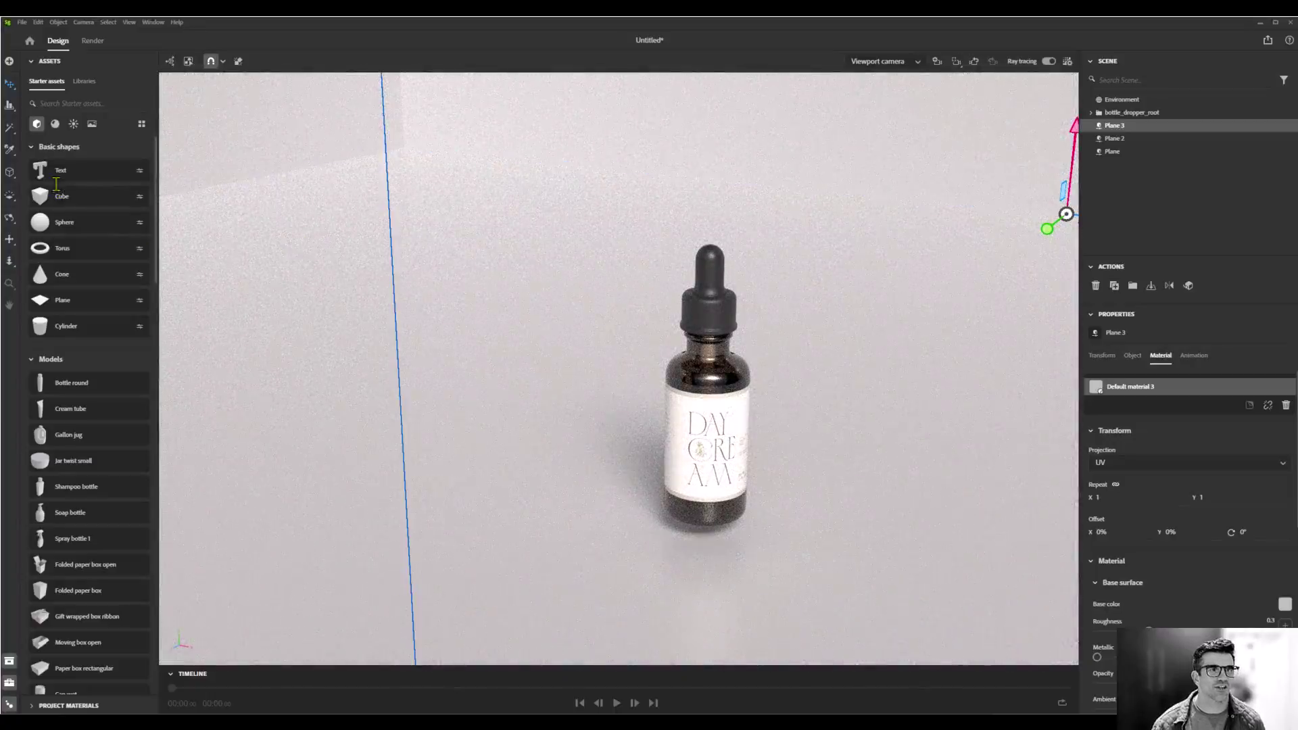
- Add a Cube and flatten it into a low white platform under the bottle
{"action": "left_click", "coordinate": [60, 194]}
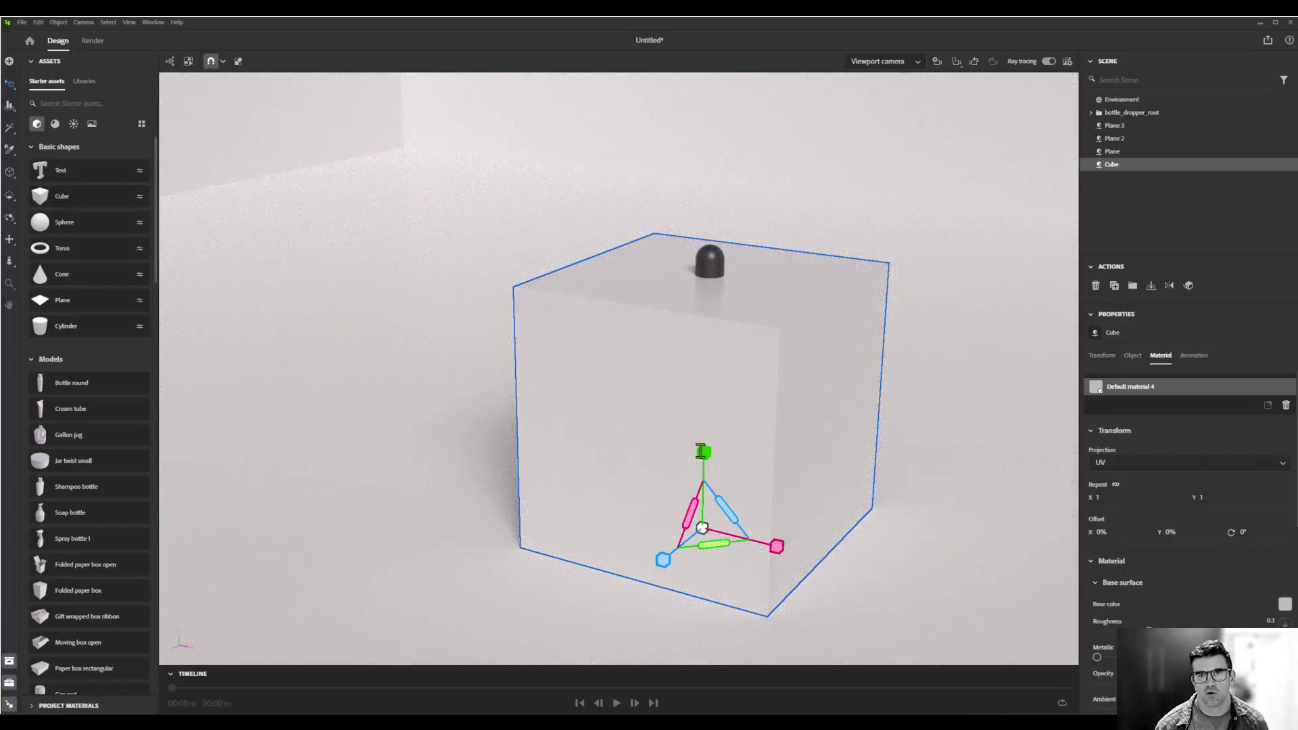
{"action": "left_click_drag", "start_coordinate": [702, 451], "coordinate": [700, 475]}
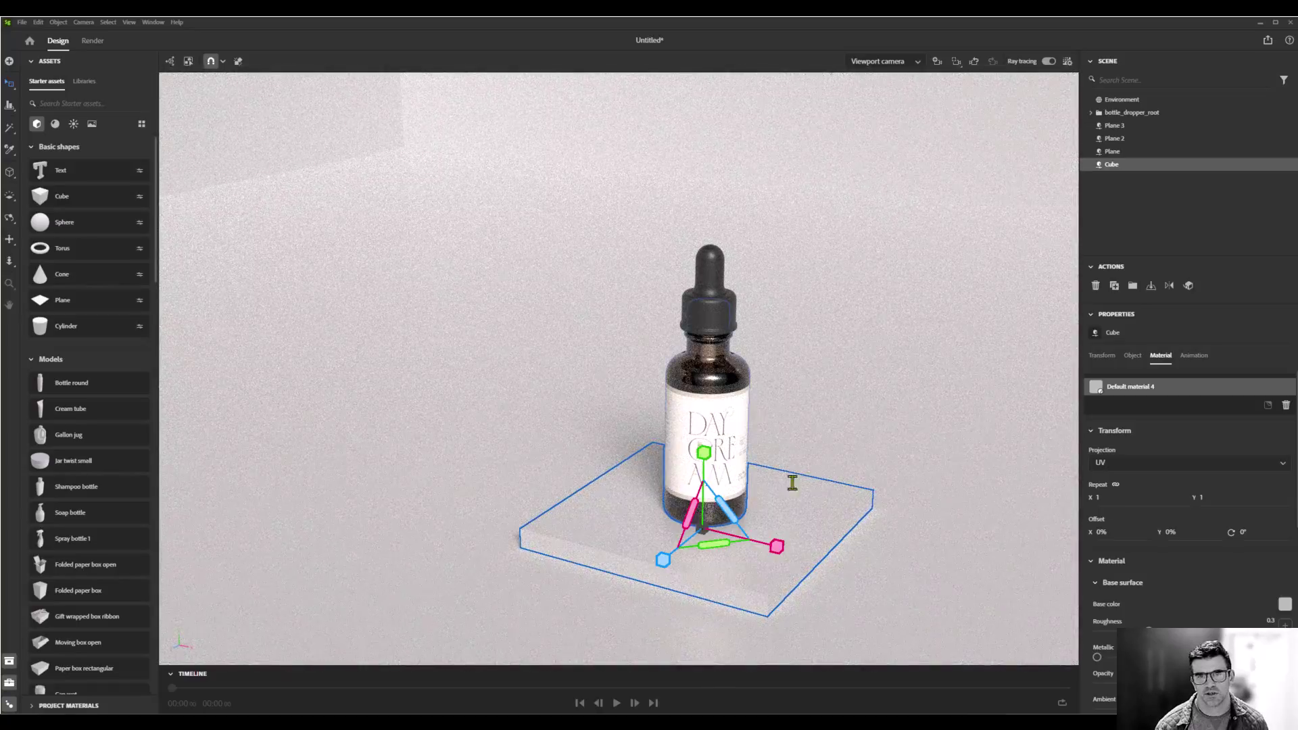
{"action": "left_click", "coordinate": [730, 476]}
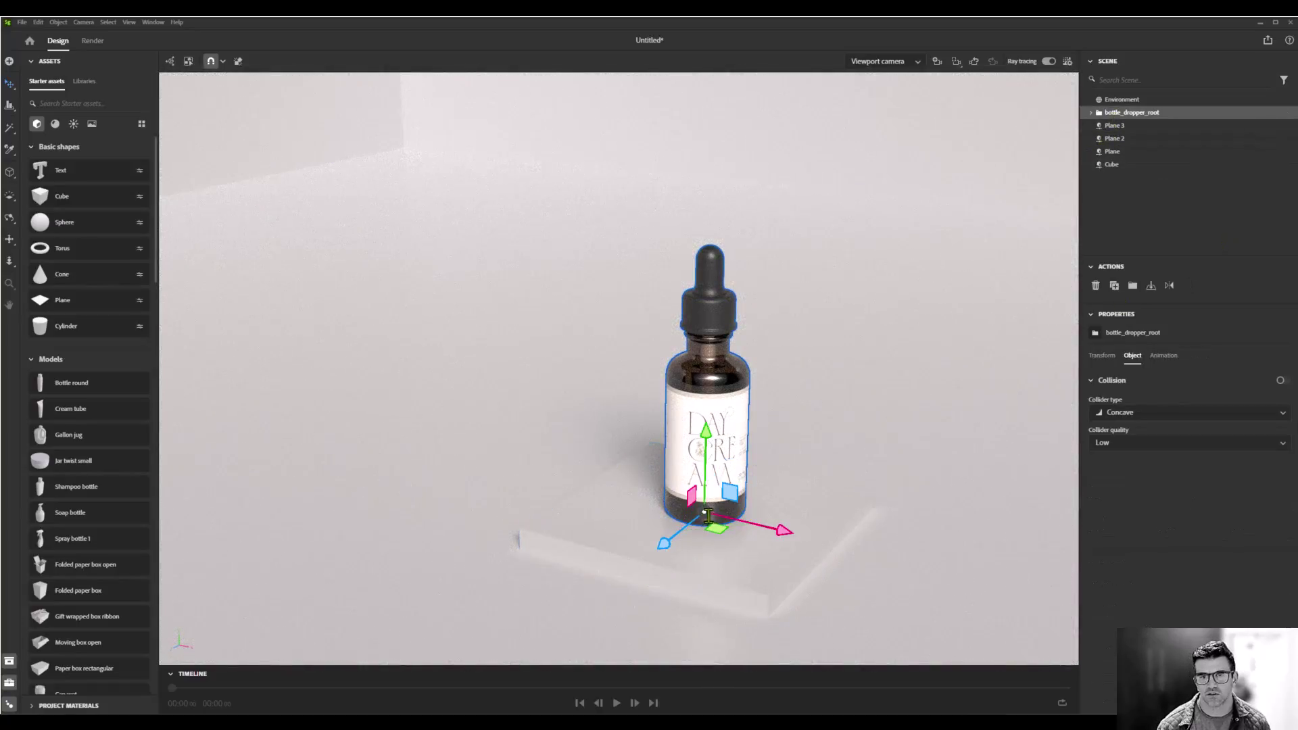
- Orbit and zoom to a three-quarter view of bottle and platform from slightly above
{"action": "mouse_move", "coordinate": [708, 516]}
{"action": "left_mouse_down", "text": "alt"}
{"action": "mouse_move", "coordinate": [708, 474]}
{"action": "mouse_move", "coordinate": [696, 486]}
{"action": "left_mouse_up", "text": "alt"}
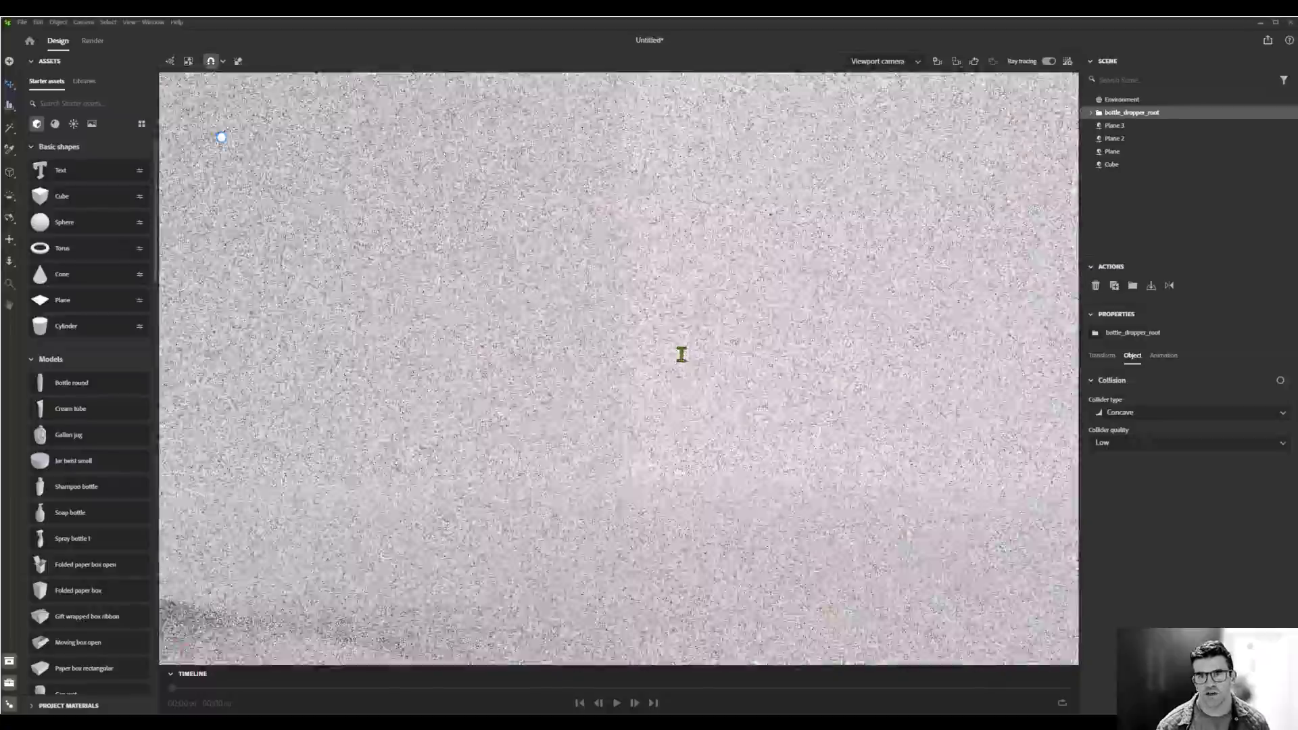
{"action": "left_click_drag", "start_coordinate": [682, 354], "coordinate": [604, 363], "text": "alt"}
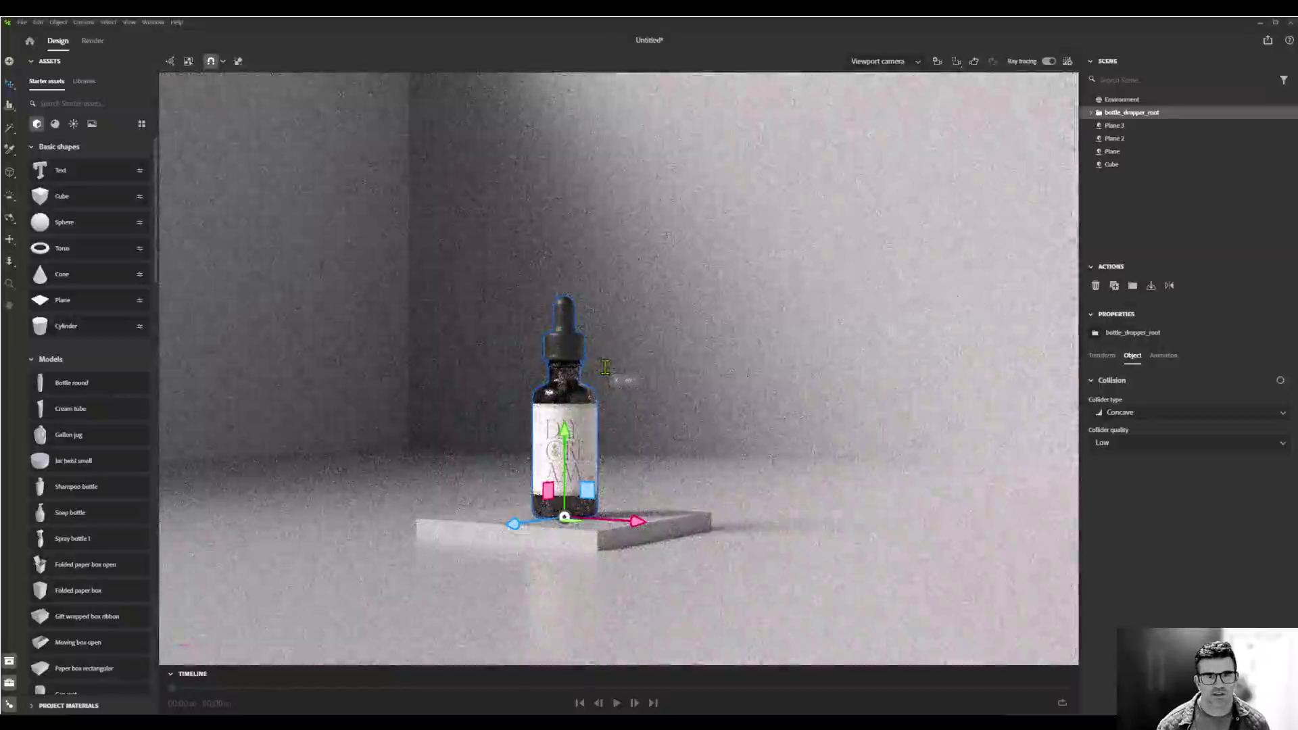
{"action": "left_click_drag", "start_coordinate": [605, 366], "coordinate": [745, 365], "text": "alt"}
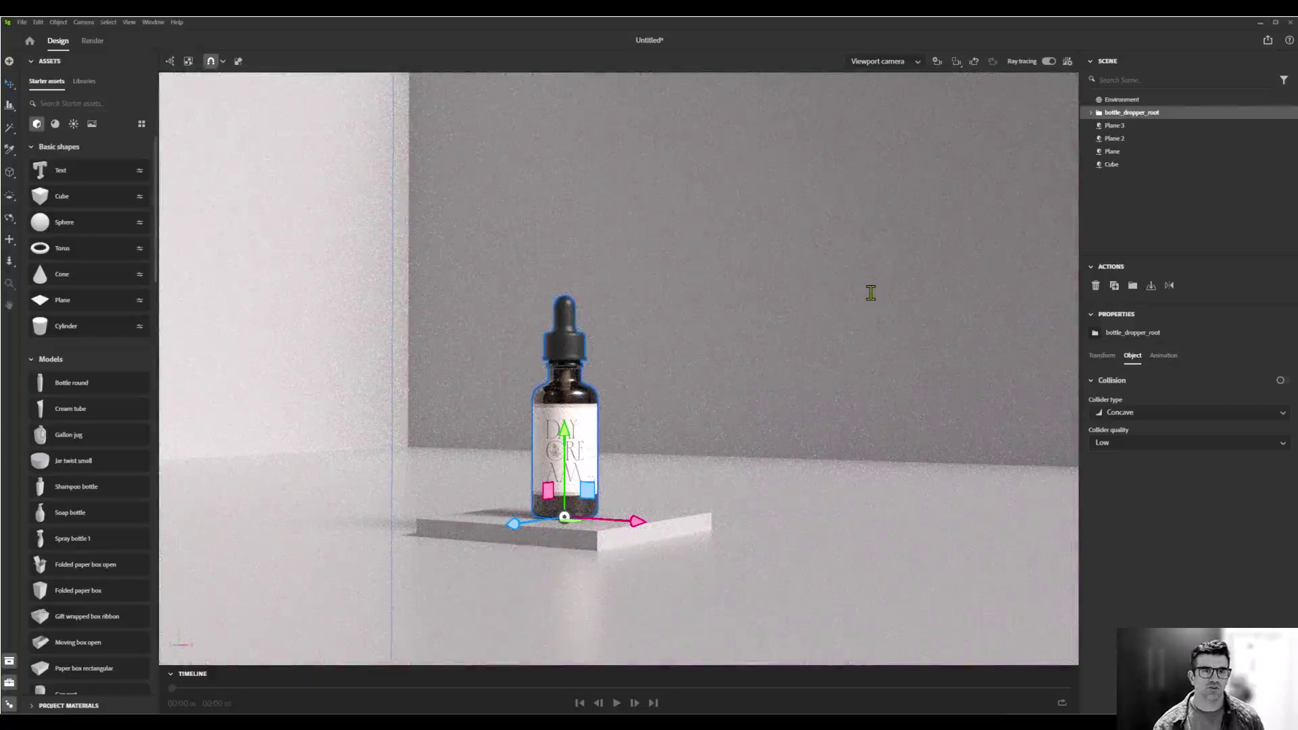
{"action": "left_click_drag", "start_coordinate": [871, 292], "coordinate": [849, 302], "text": "alt"}
{"action": "scroll", "coordinate": [842, 226], "scroll_direction": "up", "scroll_amount": 5}
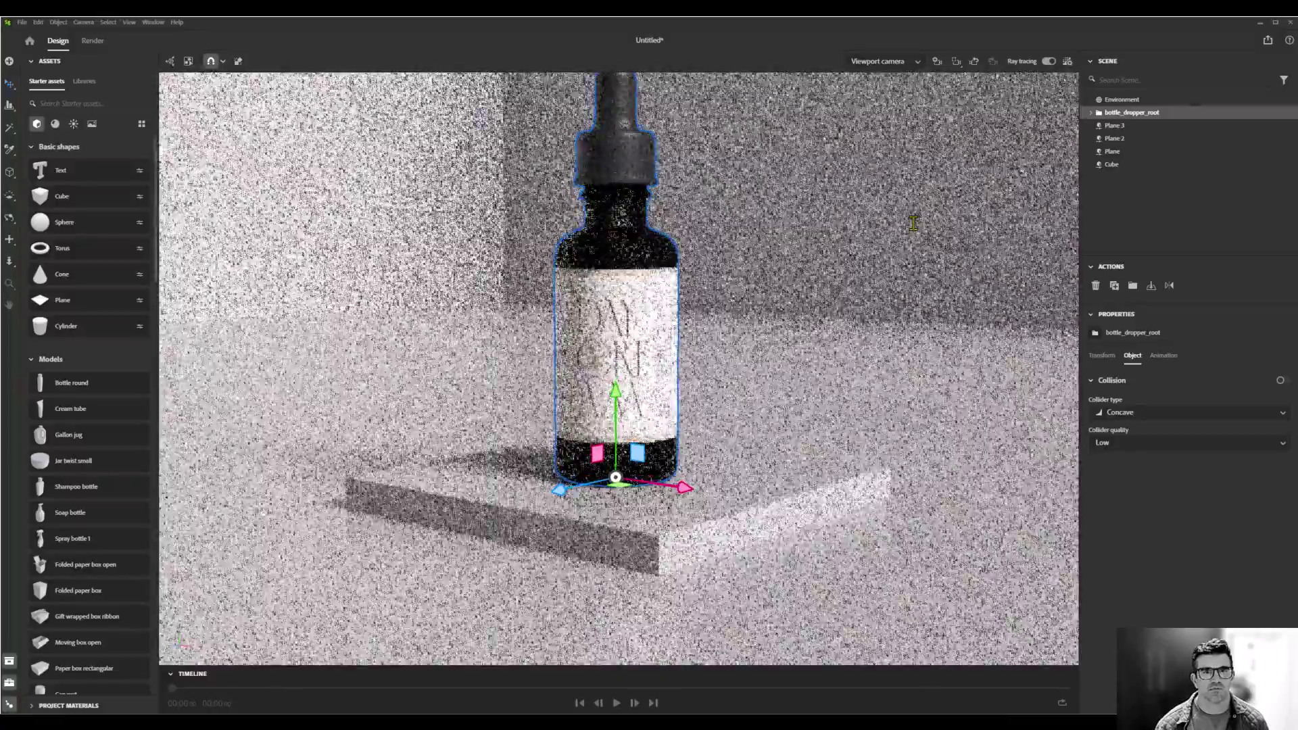
{"action": "mouse_move", "coordinate": [899, 232]}
{"action": "left_mouse_down", "text": "alt"}
{"action": "mouse_move", "coordinate": [942, 290]}
{"action": "mouse_move", "coordinate": [916, 267]}
{"action": "left_mouse_up", "text": "alt"}
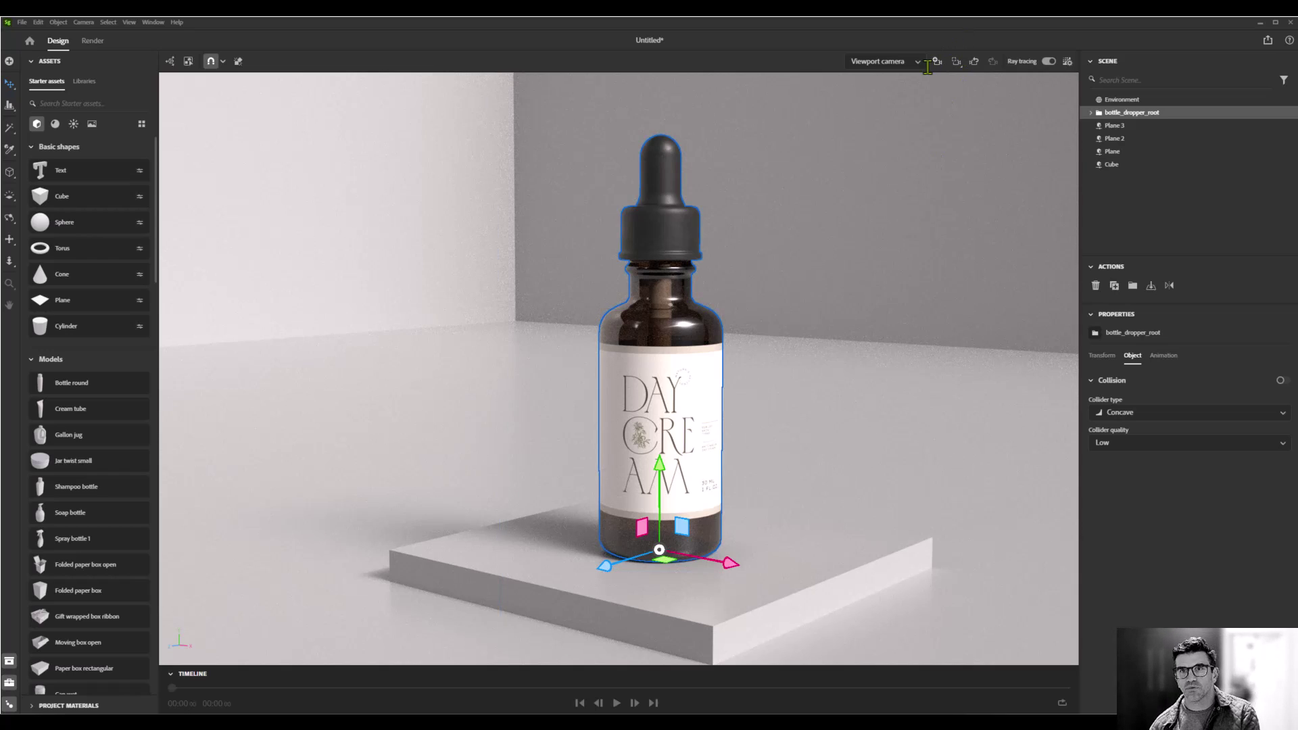
- Add a camera with 1,080 px output width and a 100 mm focal length
{"action": "left_click", "coordinate": [934, 62]}
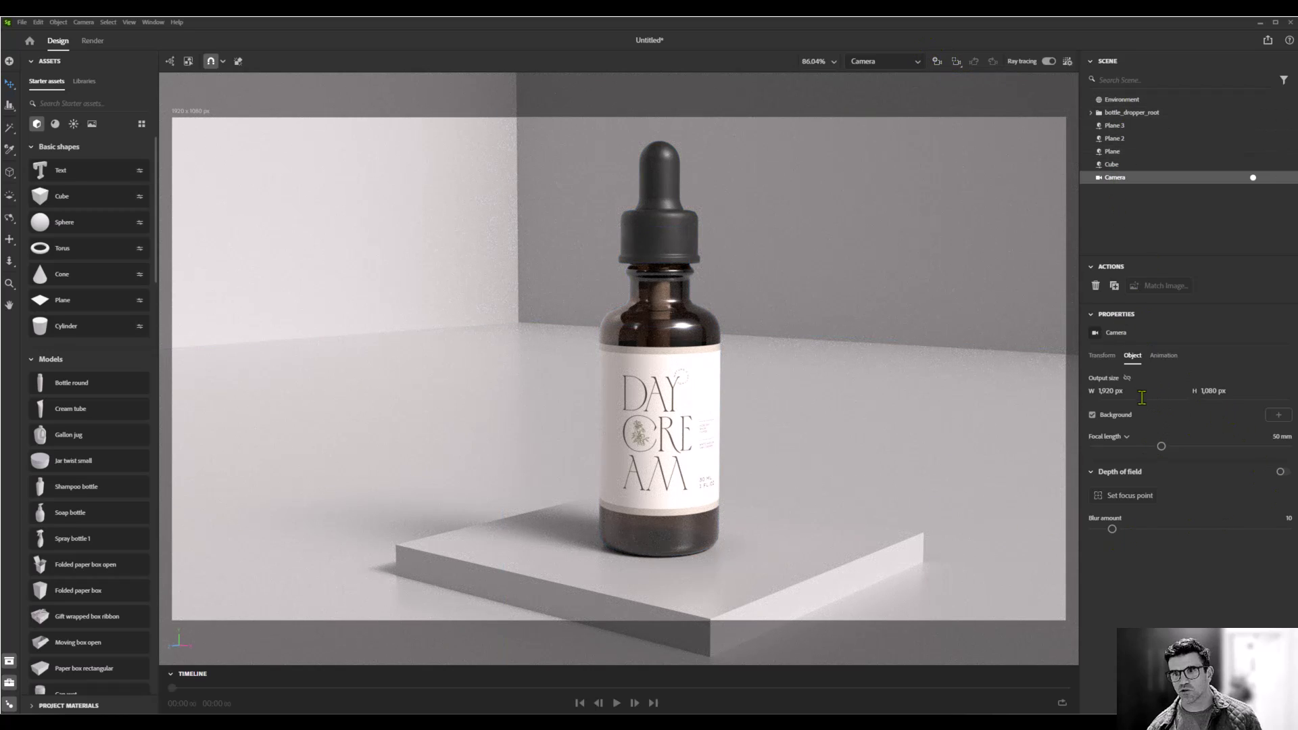
{"action": "left_click", "coordinate": [1137, 395]}
{"action": "type", "text": "1,08"}
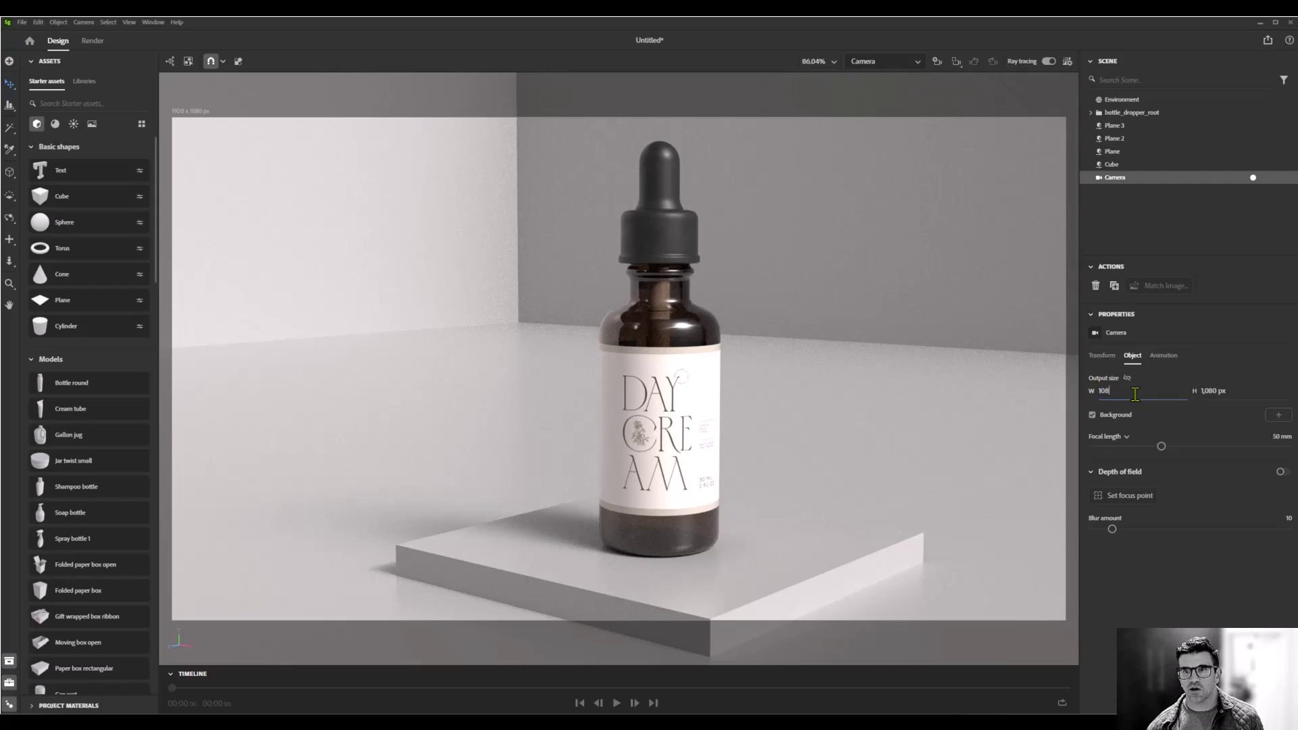
{"action": "type", "text": "0"}
{"action": "key", "text": "Return"}
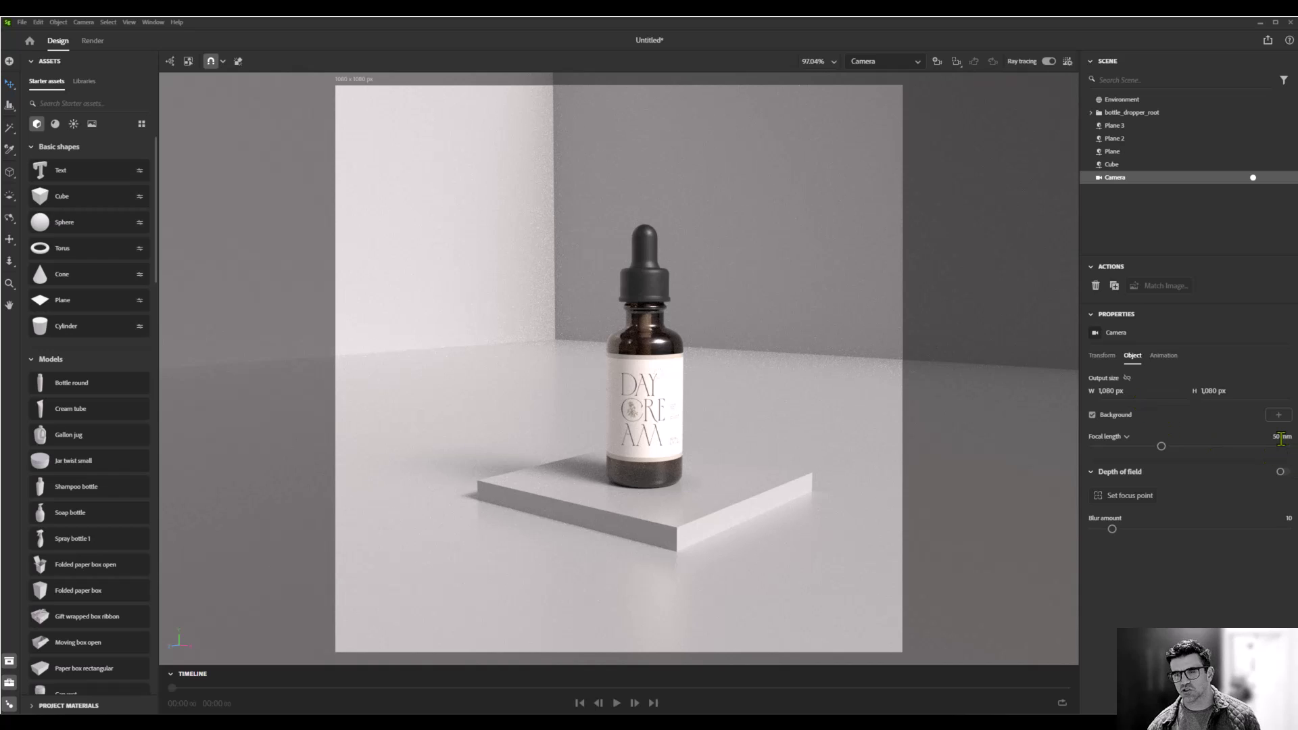
{"action": "left_click", "coordinate": [1282, 437]}
{"action": "type", "text": "1"}
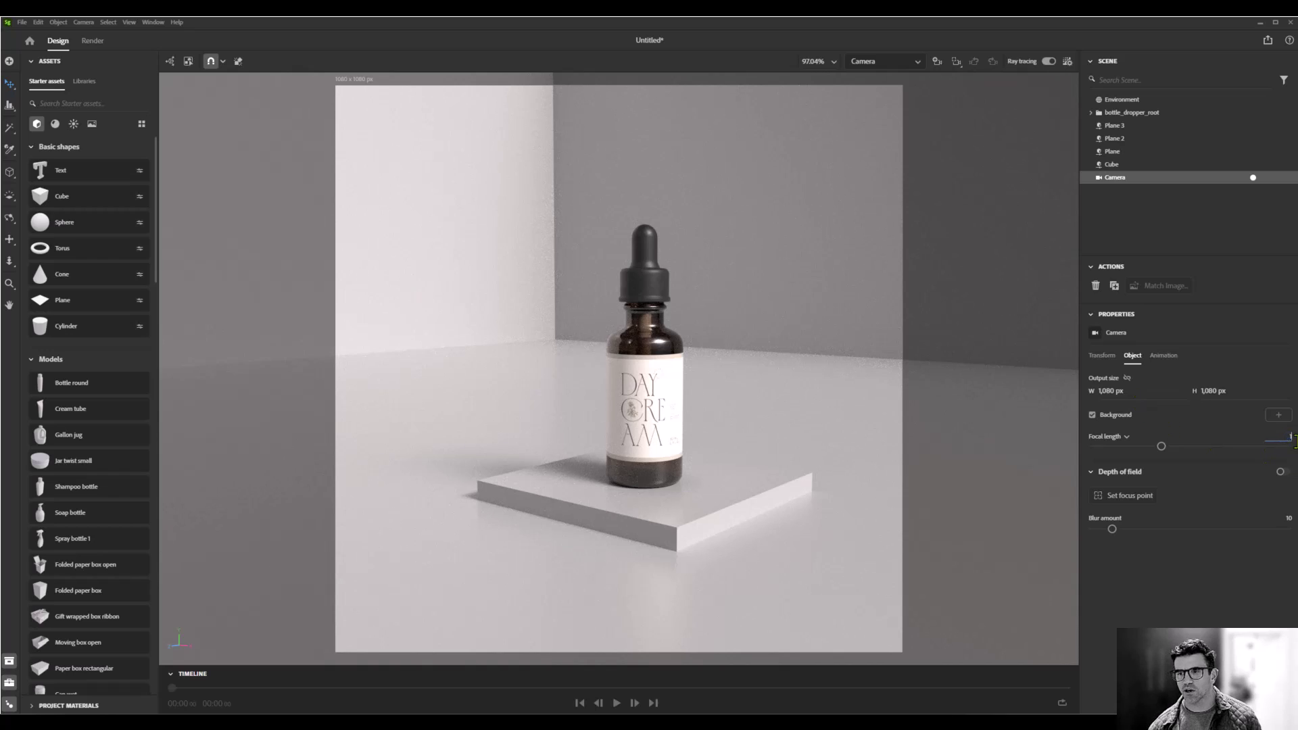
{"action": "type", "text": "00"}
{"action": "key", "text": "Return"}
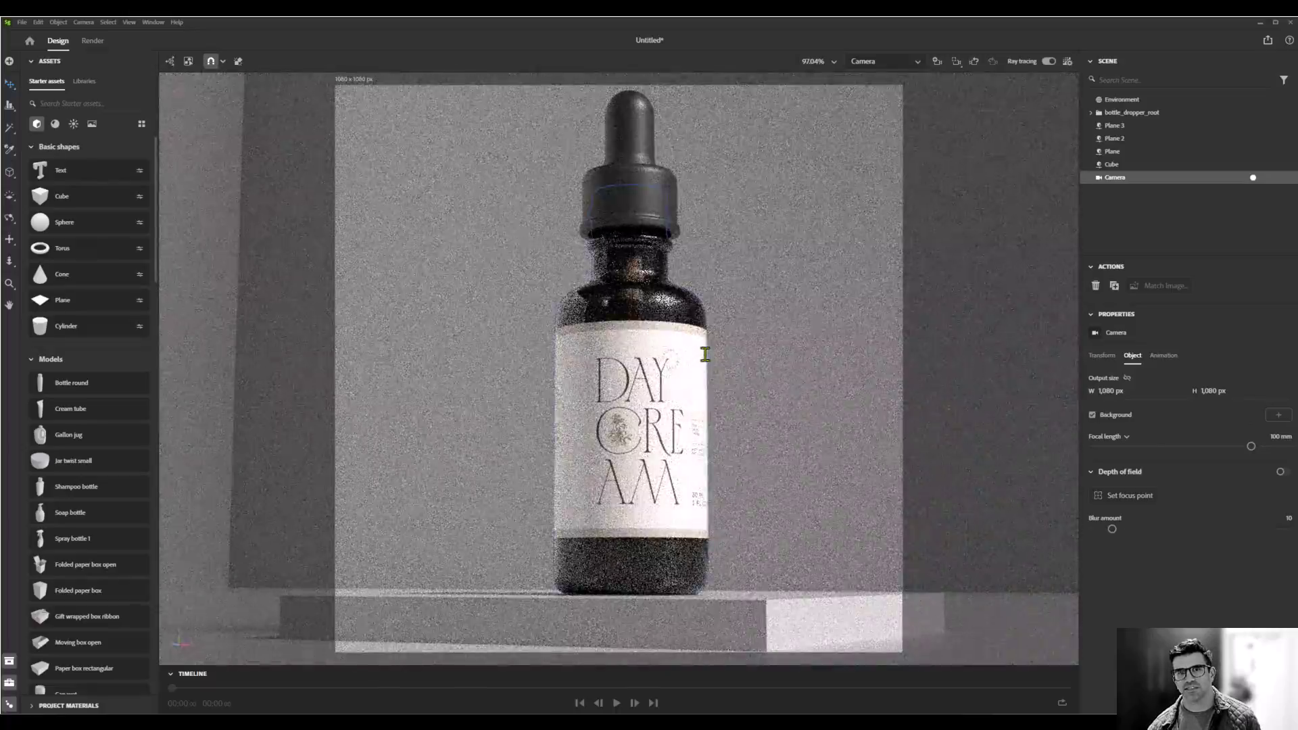
- Reposition the camera to frame the bottle closely
{"action": "scroll", "coordinate": [704, 354], "scroll_direction": "up", "scroll_amount": 2}
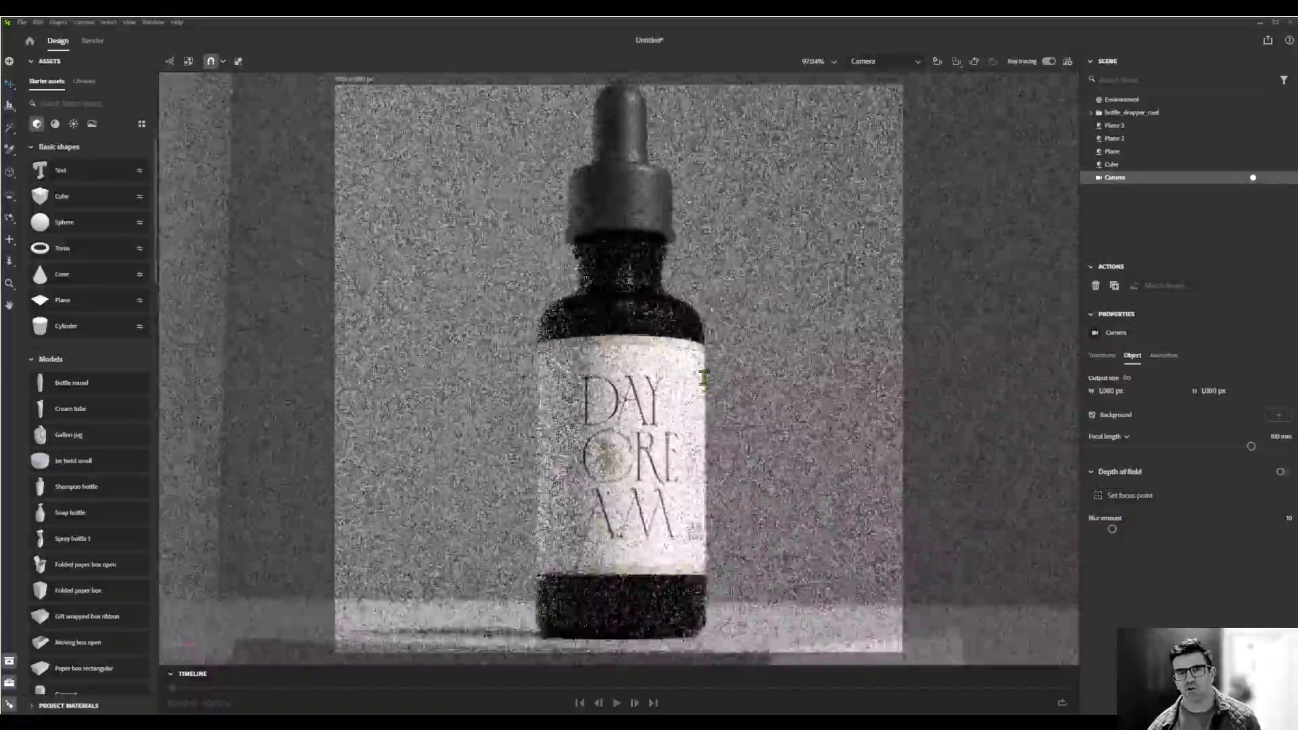
{"action": "scroll", "coordinate": [704, 377], "scroll_direction": "down", "scroll_amount": 1}
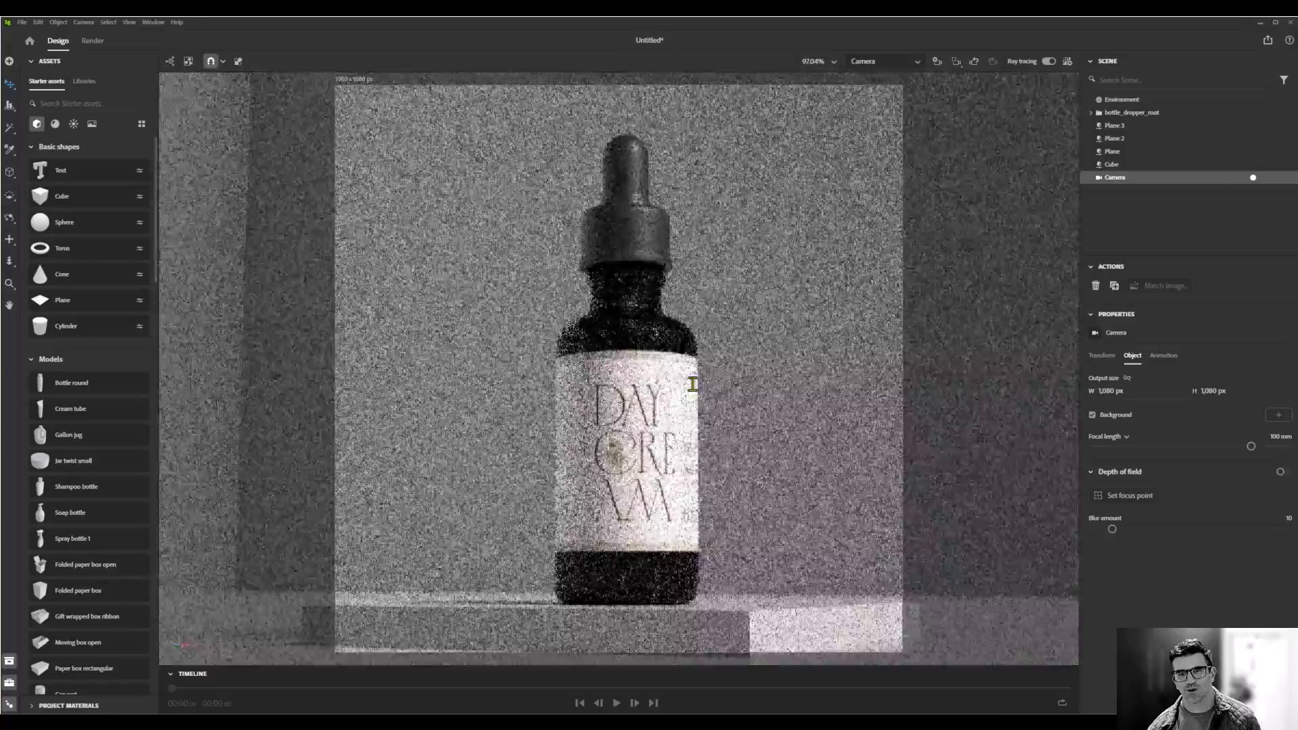
{"action": "middle_click_drag", "start_coordinate": [692, 370], "coordinate": [684, 355]}
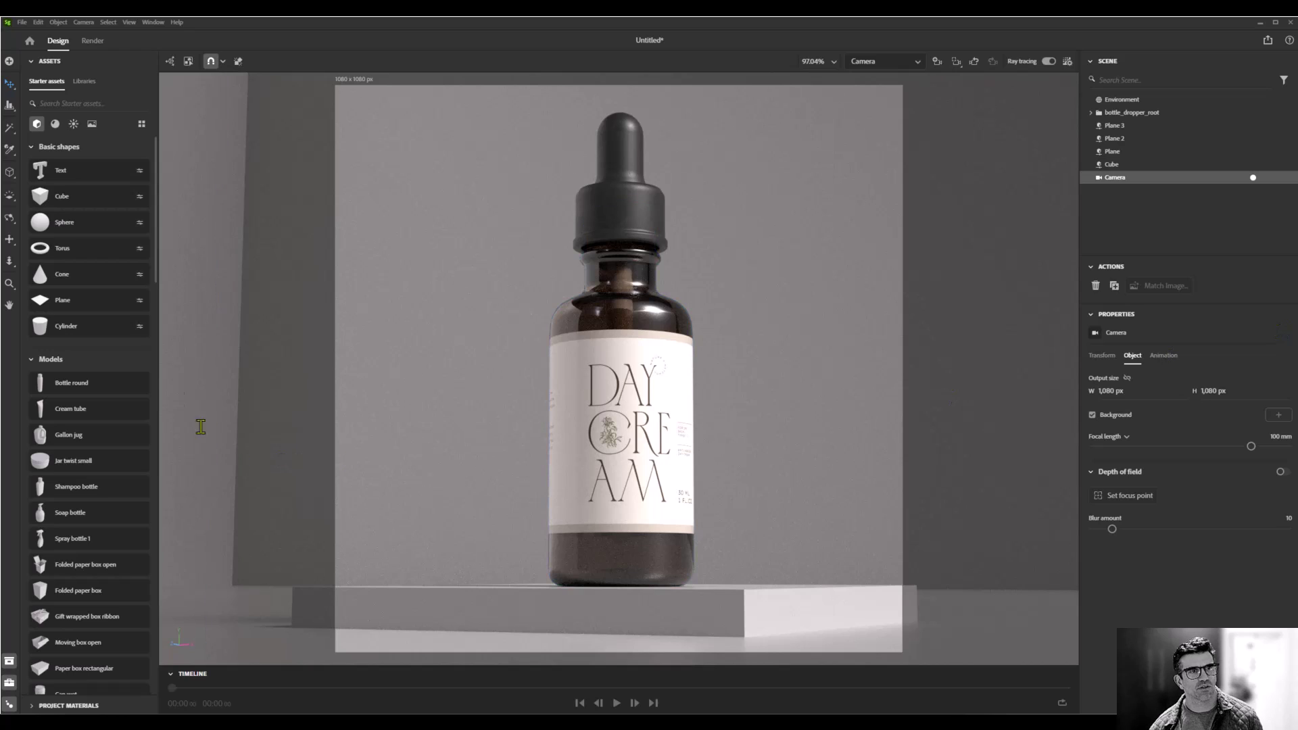
- Search Starter assets for 'splash' and place the Splash model in the scene
{"action": "left_click", "coordinate": [81, 102]}
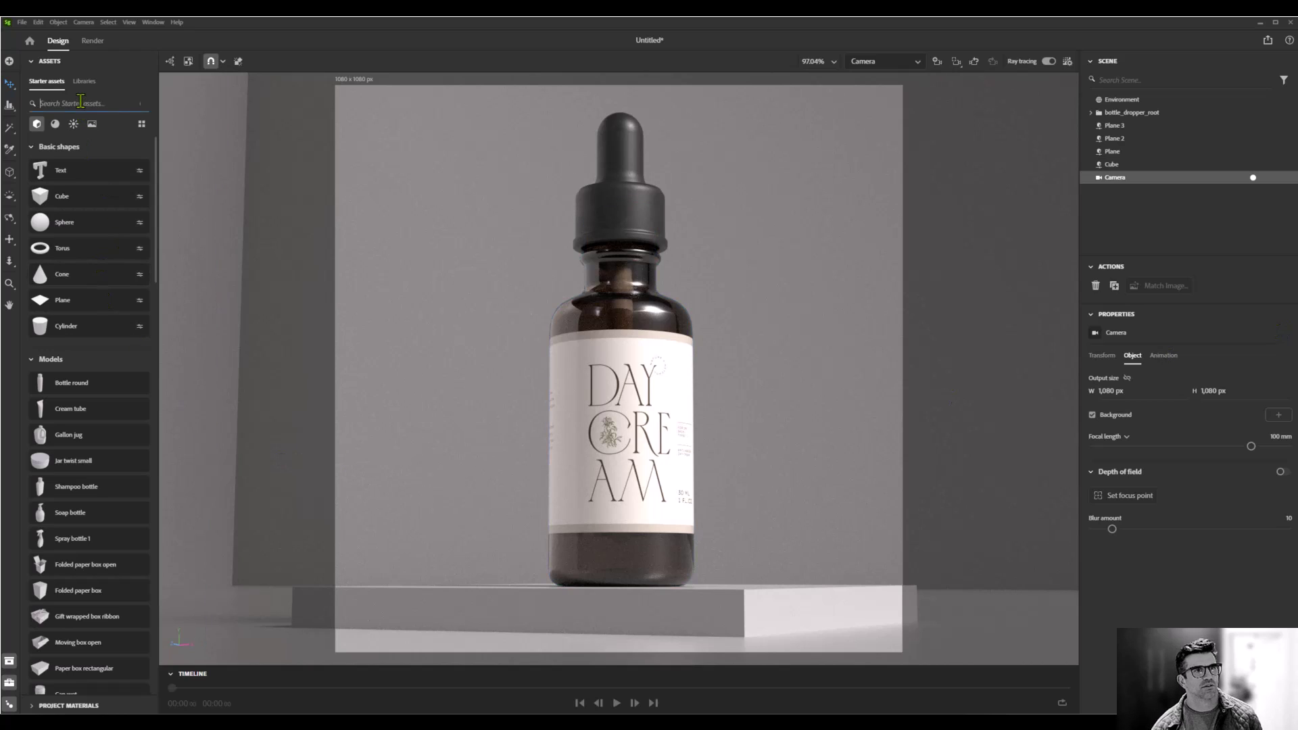
{"action": "type", "text": "splashi"}
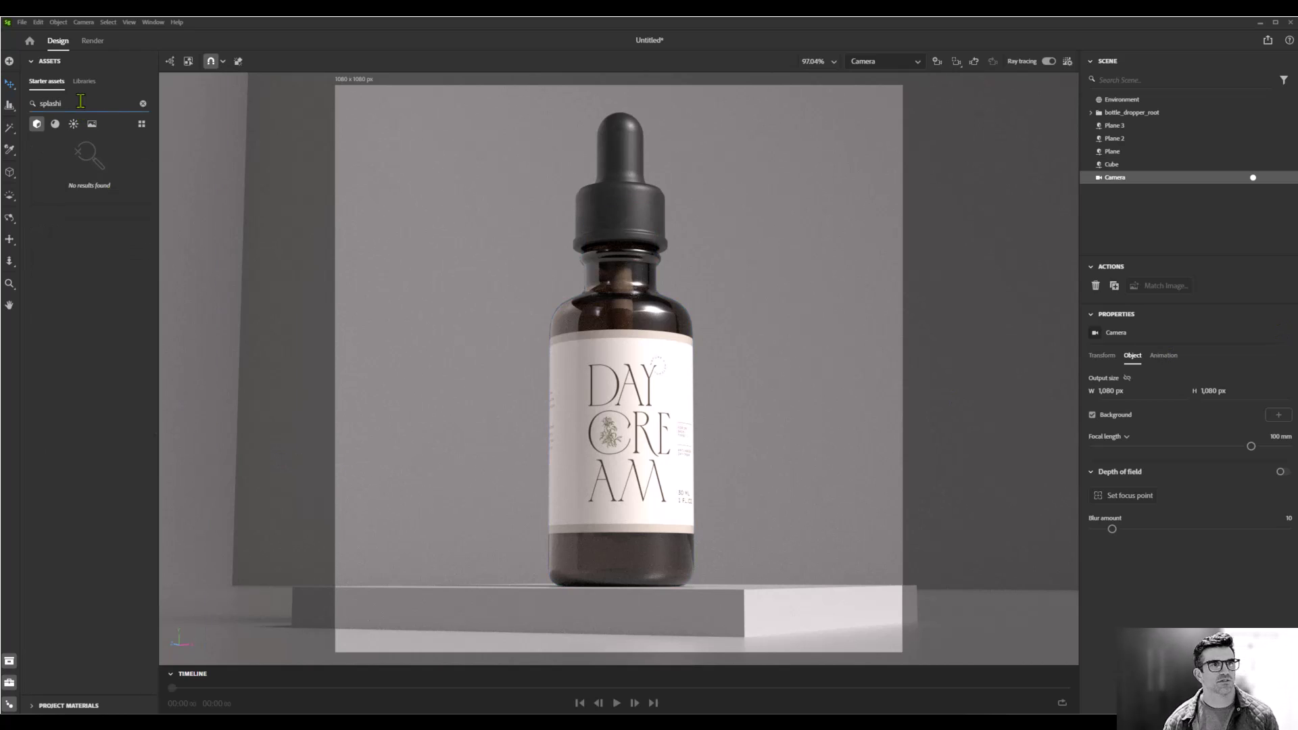
{"action": "key", "text": "BackSpace"}
{"action": "left_click_drag", "start_coordinate": [63, 218], "coordinate": [842, 556]}
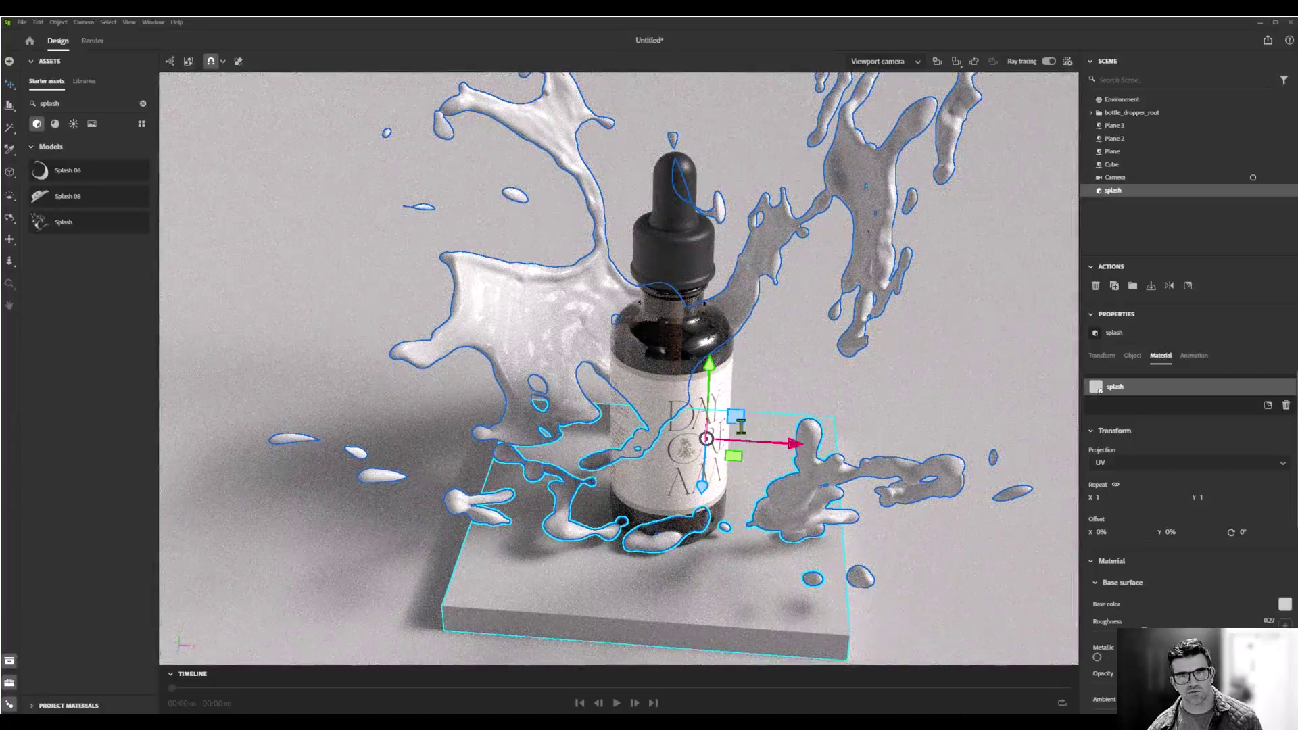
- Move the splash down on the platform and centre it around the bottle in camera view
{"action": "left_click_drag", "start_coordinate": [733, 458], "coordinate": [712, 476]}
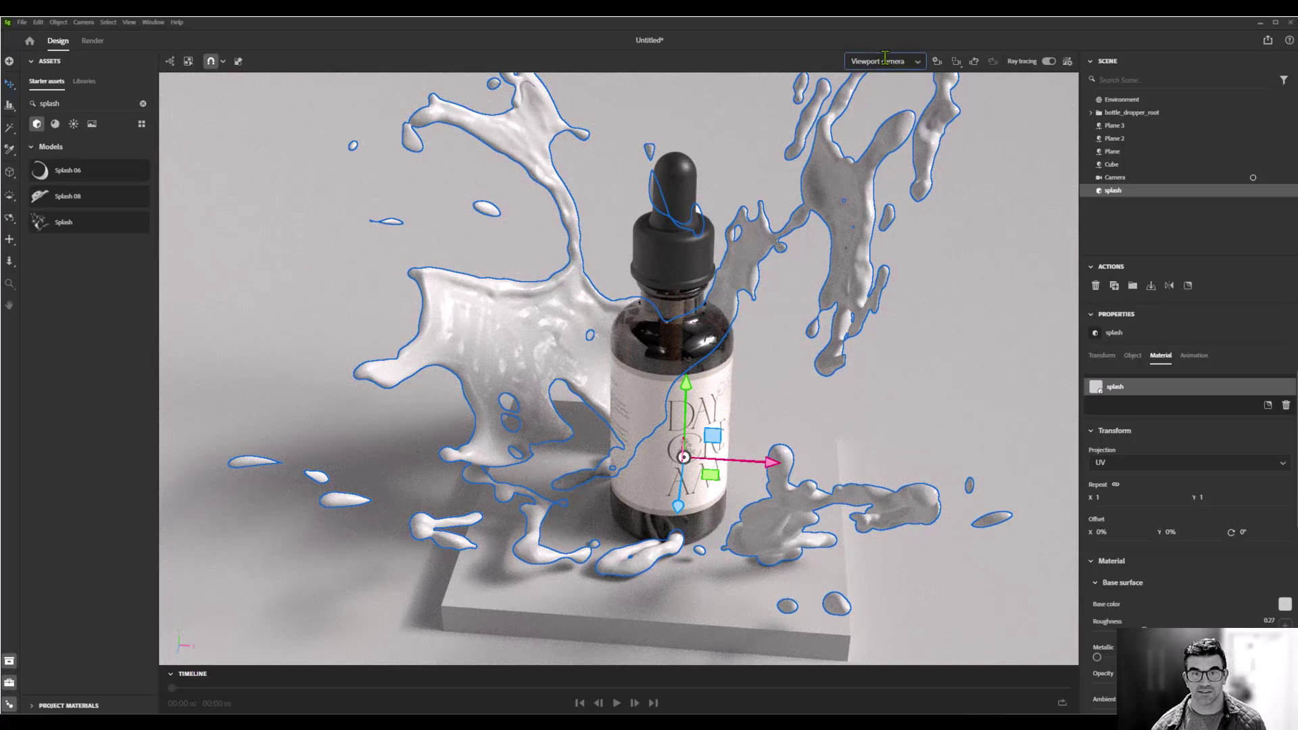
{"action": "scroll", "coordinate": [885, 61], "scroll_direction": "down", "scroll_amount": 1}
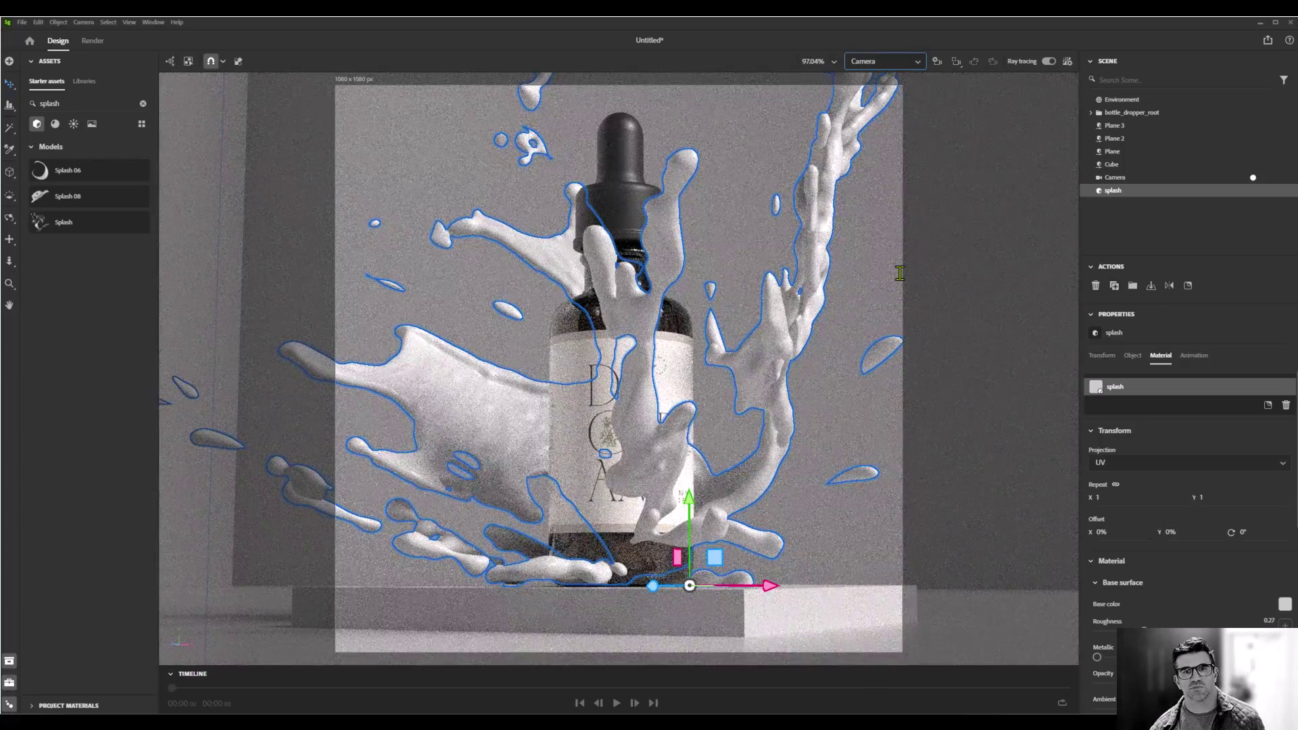
{"action": "scroll", "coordinate": [885, 61], "scroll_direction": "up", "scroll_amount": 1}
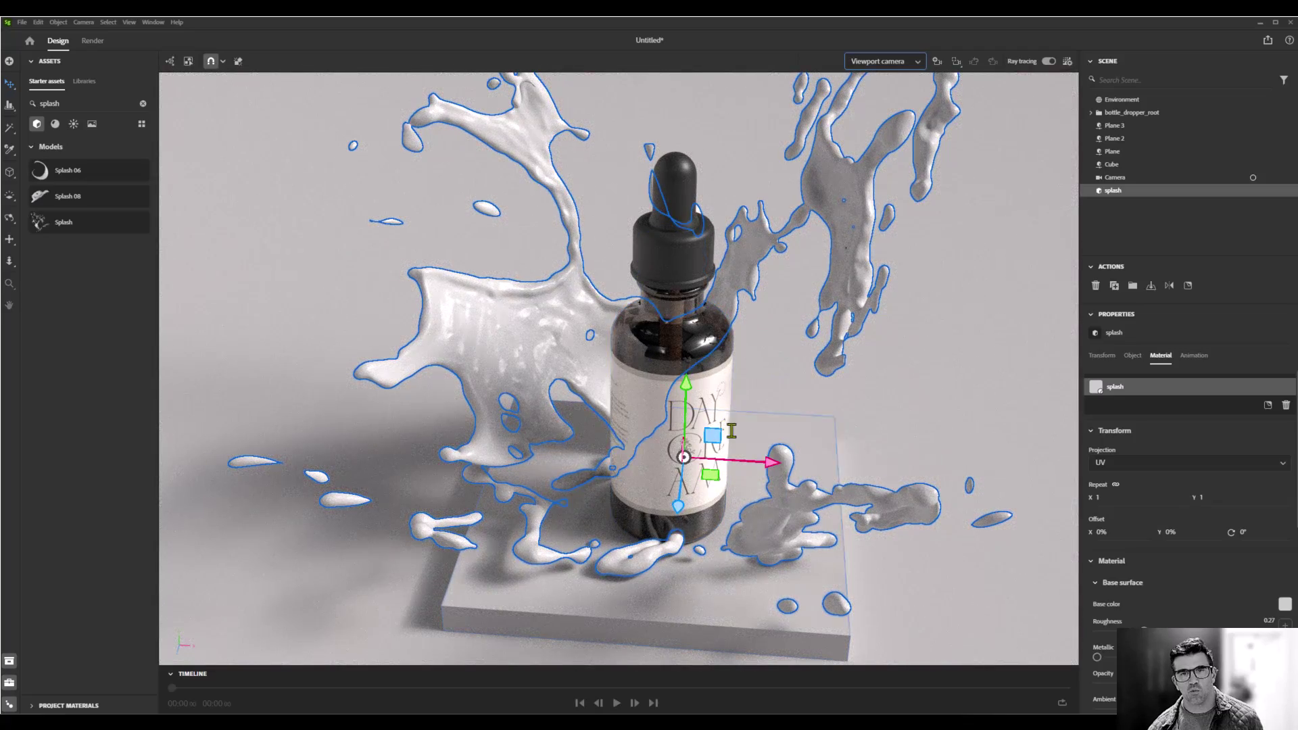
{"action": "key", "text": "c"}
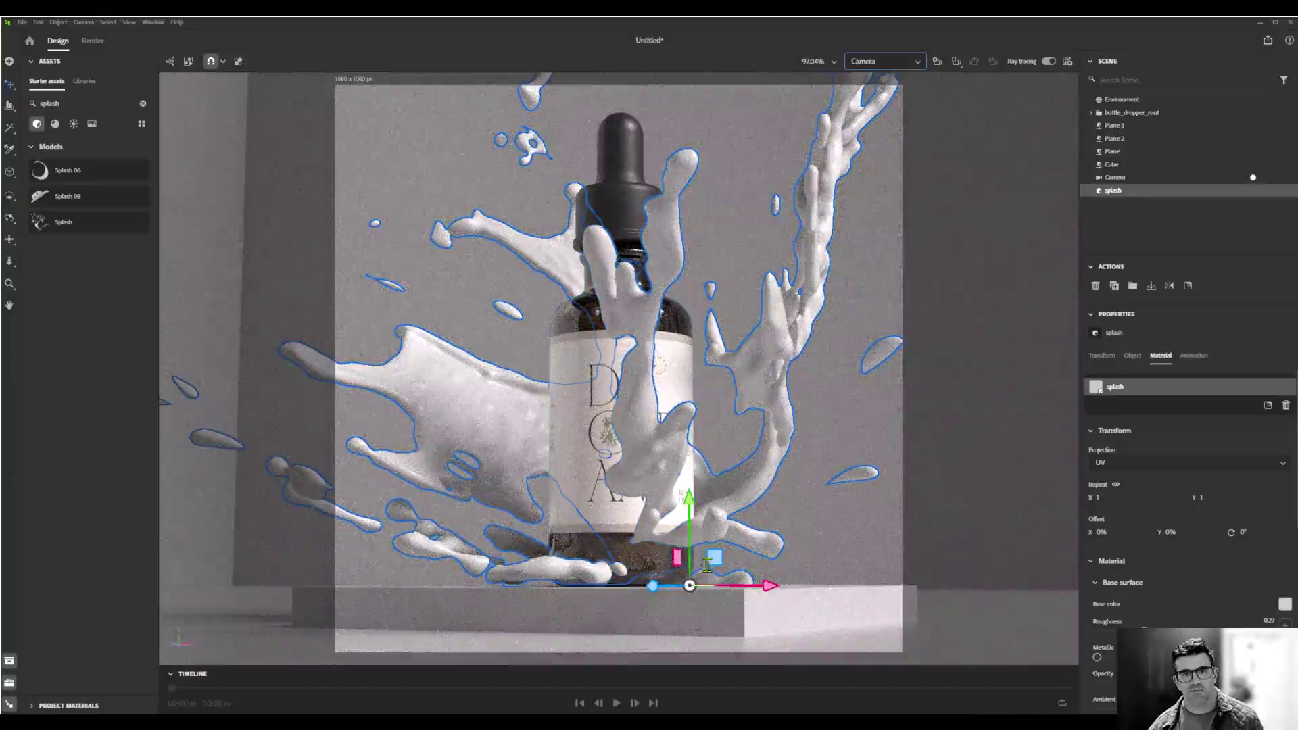
{"action": "left_click_drag", "start_coordinate": [719, 583], "coordinate": [760, 589]}
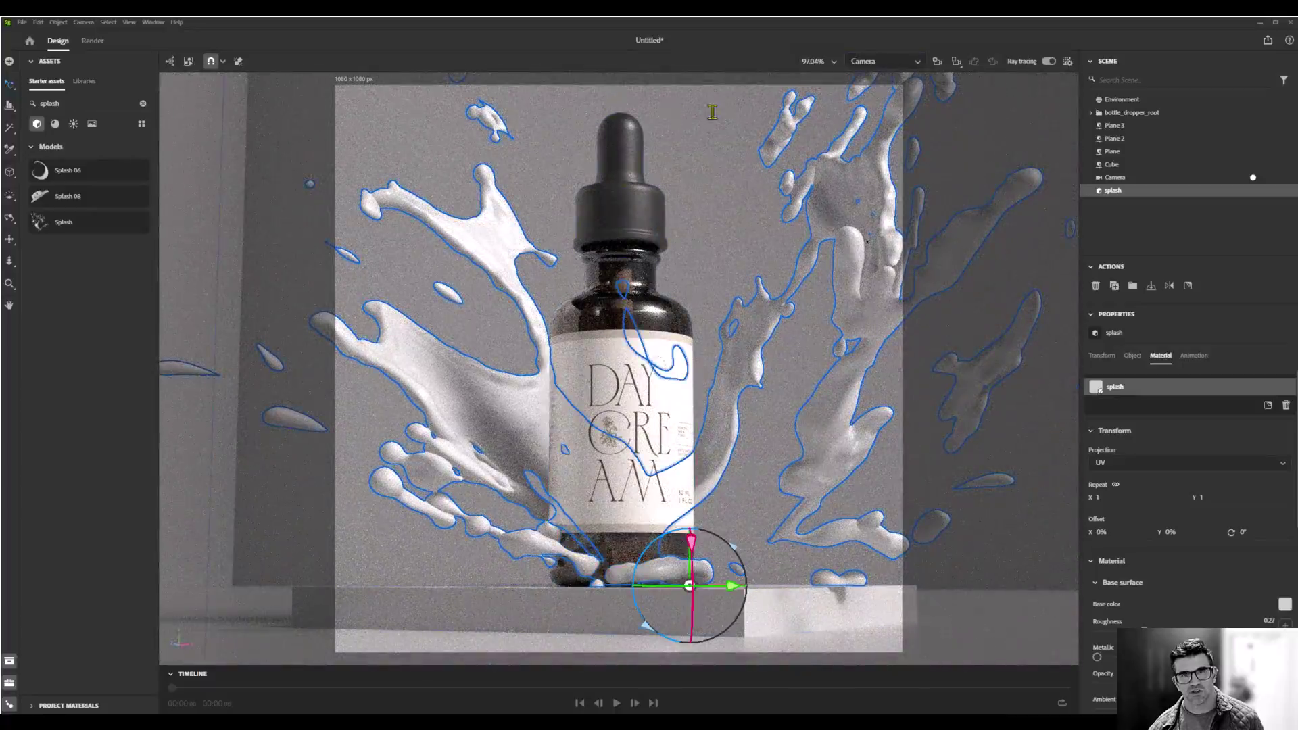
{"action": "left_click", "coordinate": [1144, 100]}
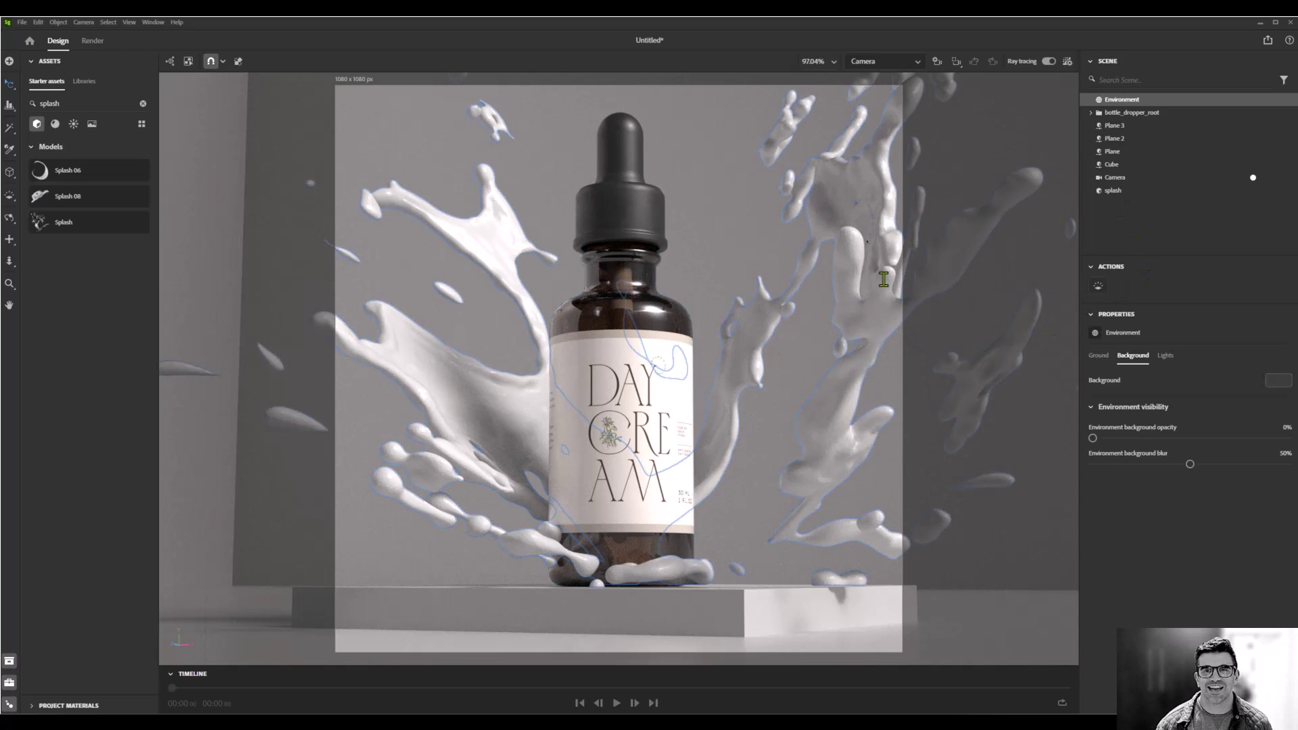
- Find the Water material and apply it to the splash
{"action": "double_click", "coordinate": [53, 105]}
{"action": "type", "text": "water"}
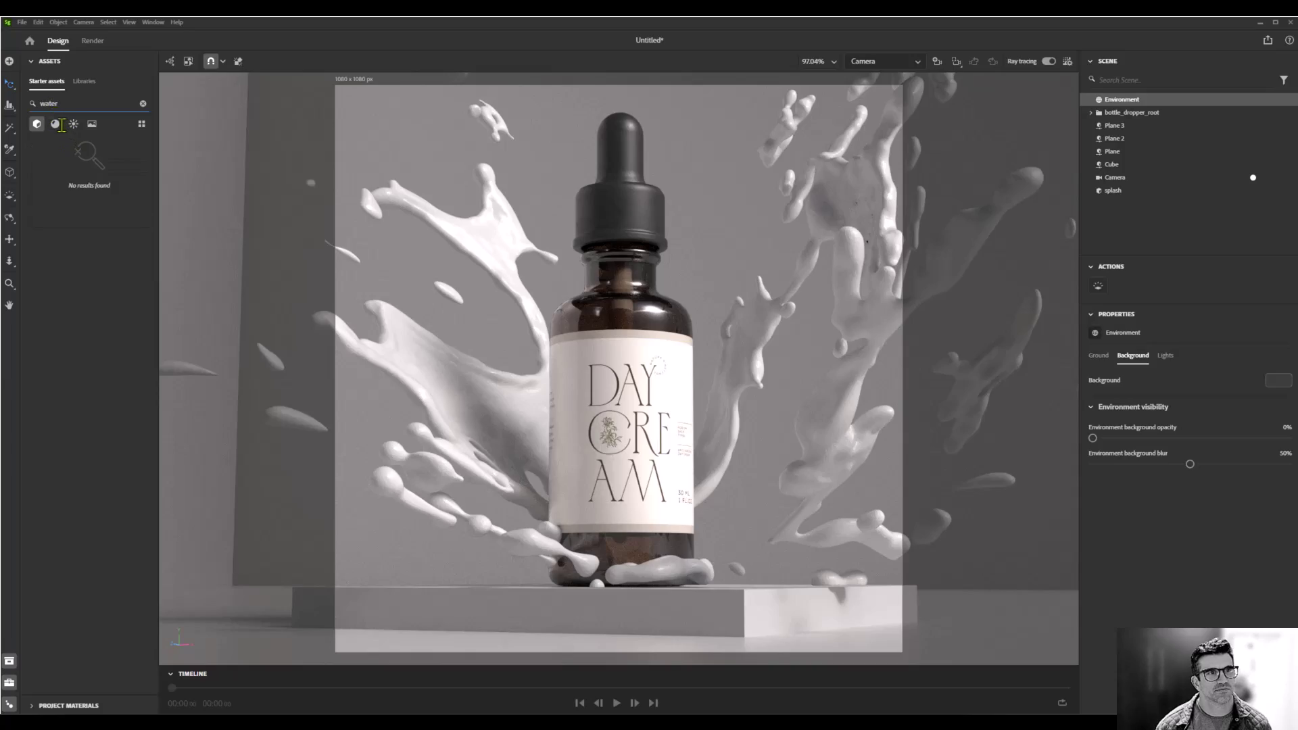
{"action": "left_click", "coordinate": [56, 125]}
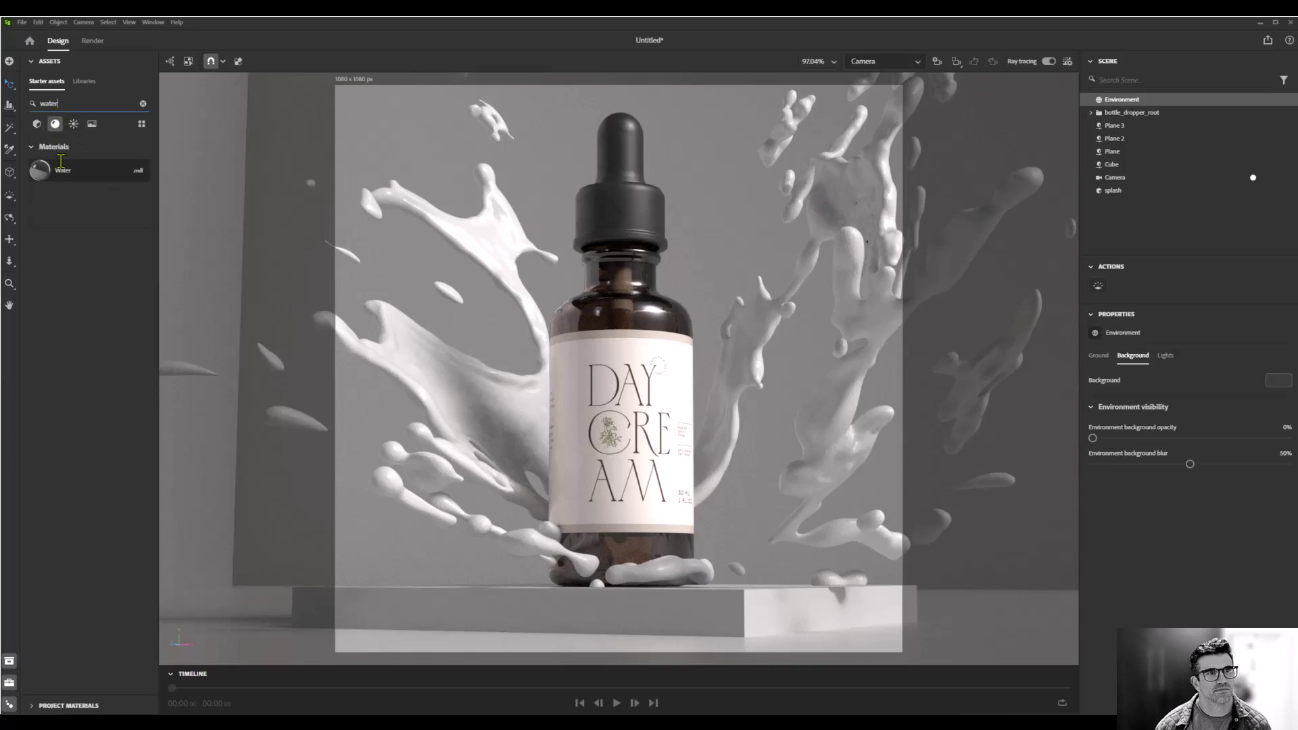
{"action": "left_click_drag", "start_coordinate": [41, 171], "coordinate": [503, 408]}
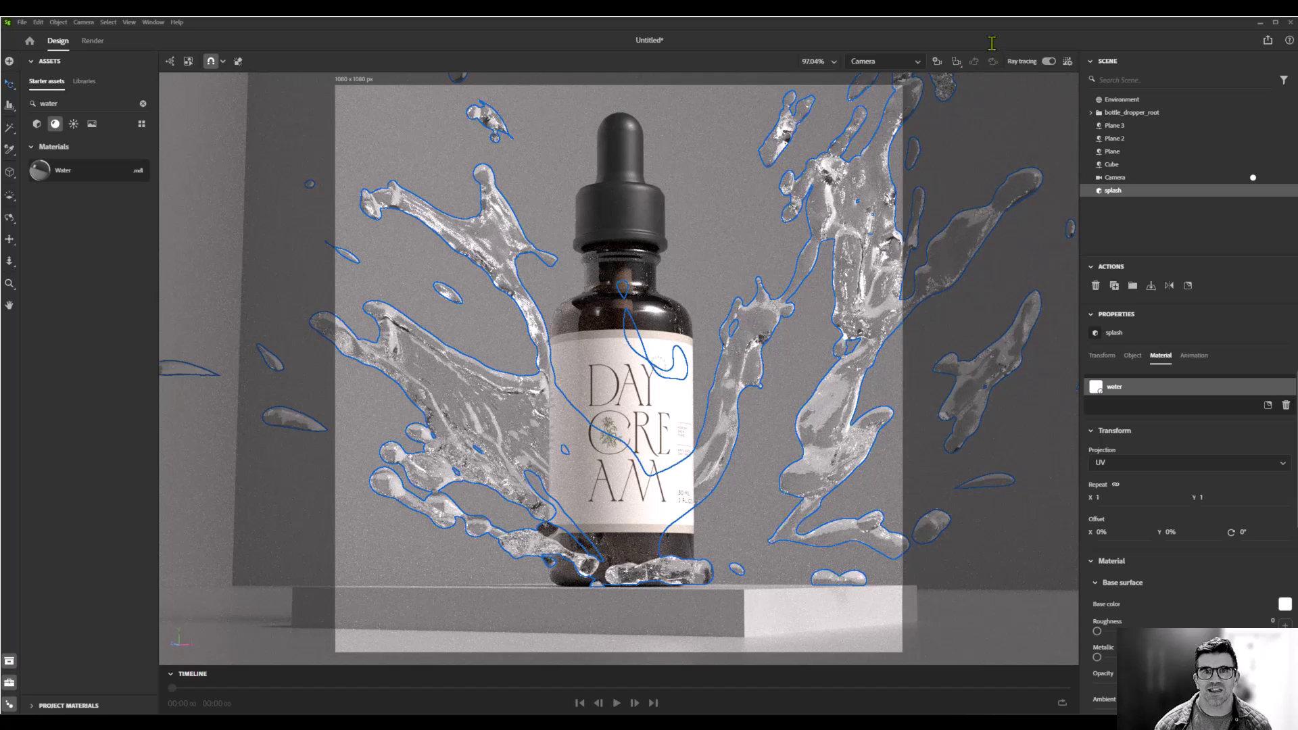
- Enable depth of field on the Camera and set its focus point on the bottle's label
{"action": "left_click", "coordinate": [1117, 177]}
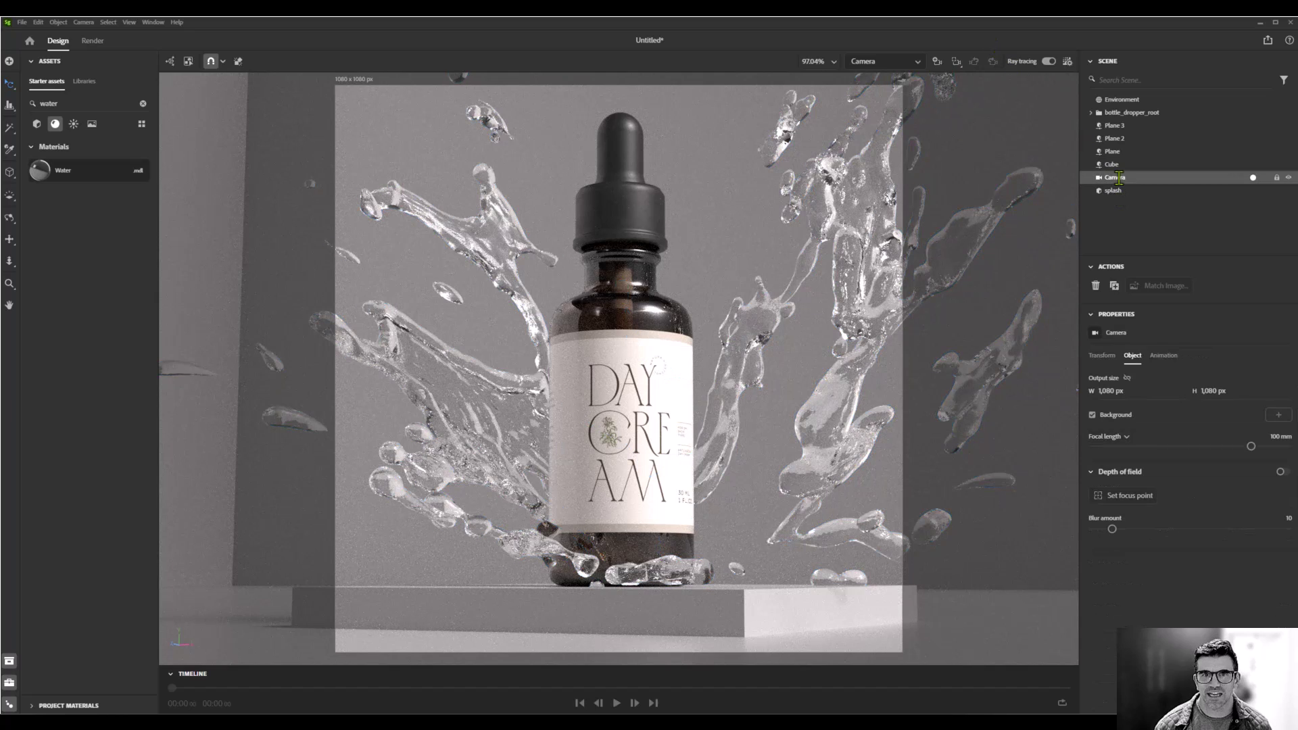
{"action": "left_click", "coordinate": [1283, 472]}
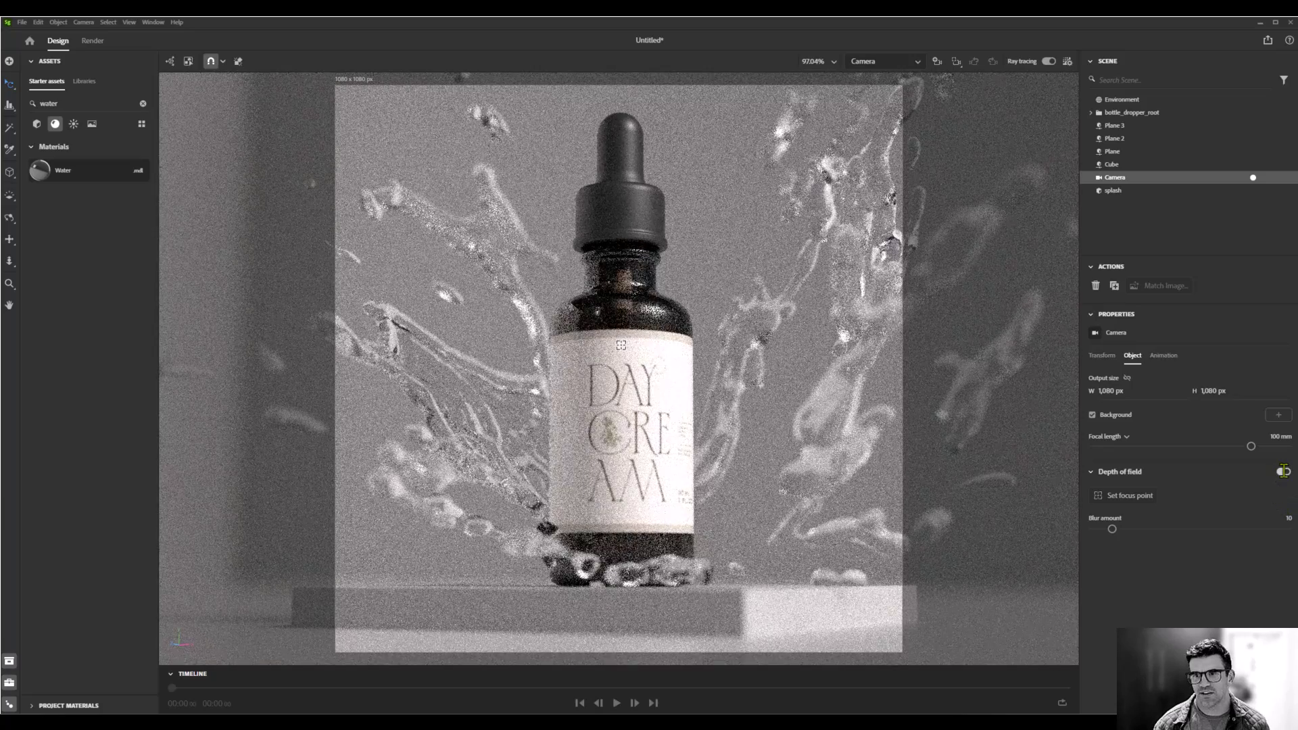
{"action": "left_click", "coordinate": [1117, 496]}
{"action": "left_click", "coordinate": [633, 405]}
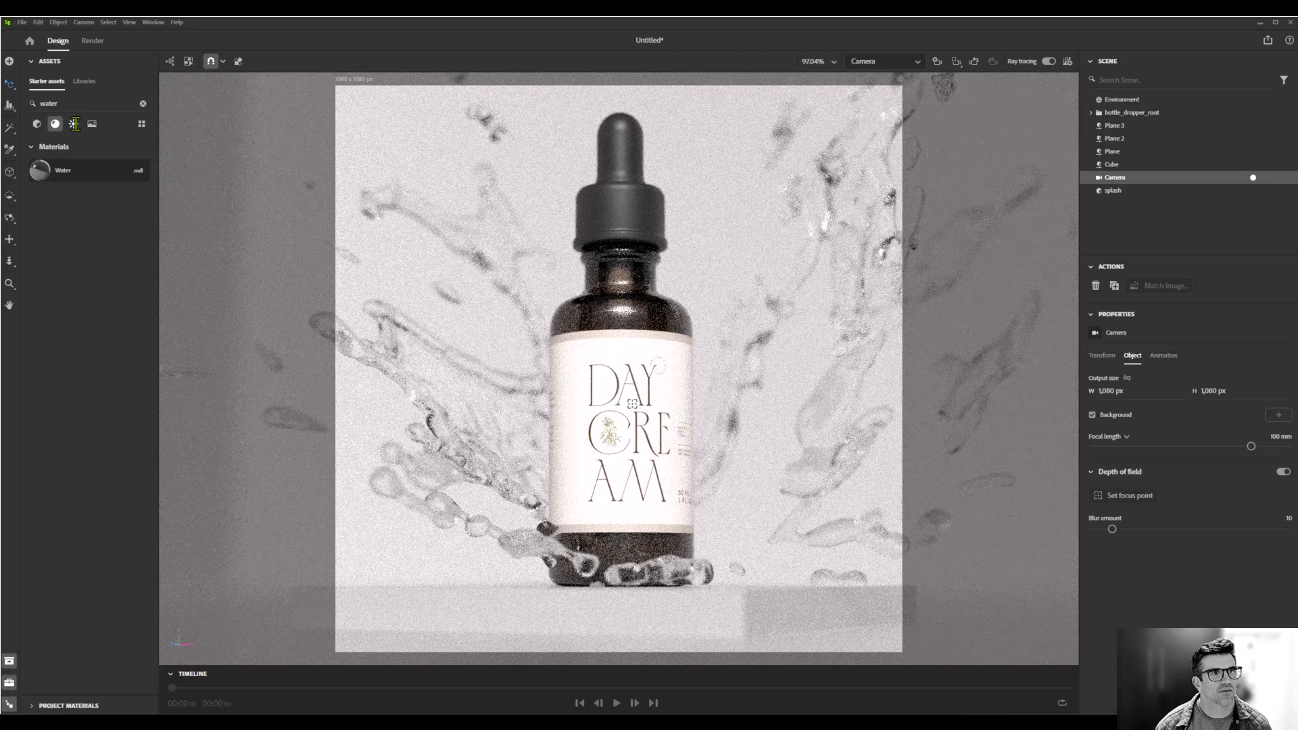
- Try several Starter light environments, including Studio, settling on a brighter environment image
{"action": "left_click", "coordinate": [74, 124]}
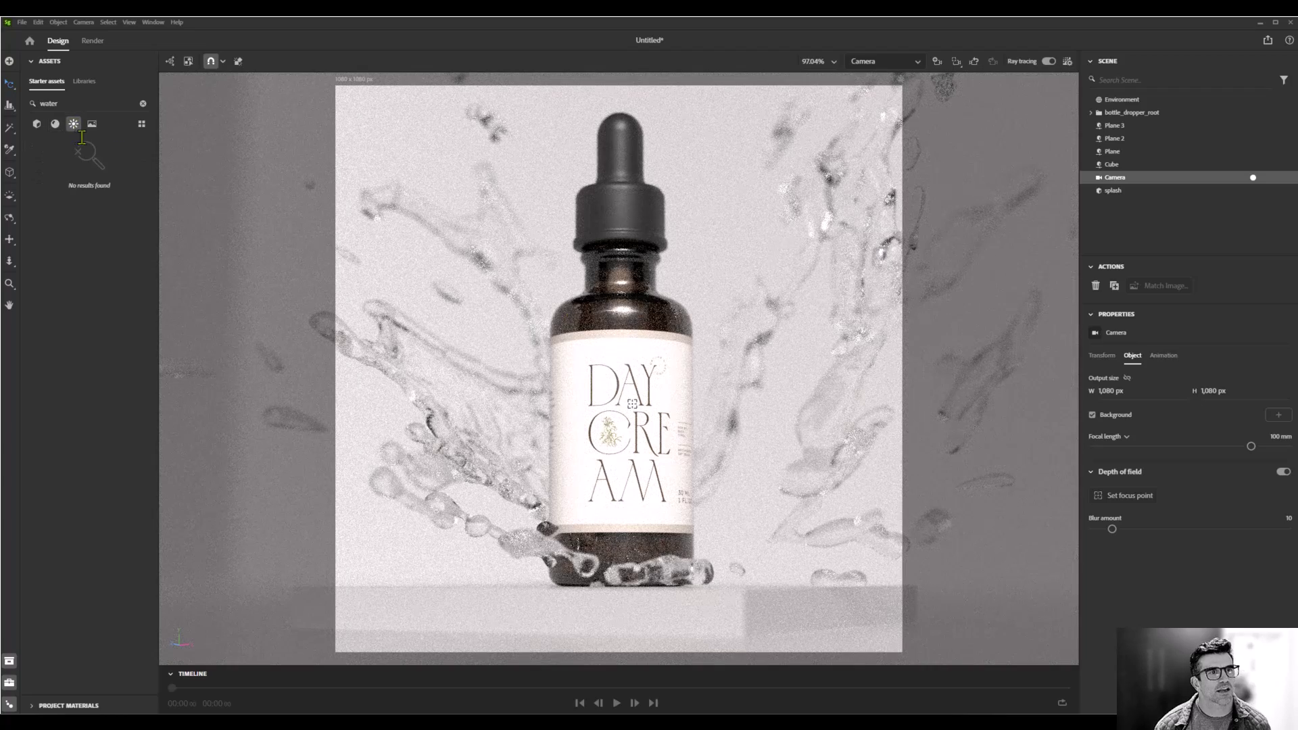
{"action": "left_click", "coordinate": [143, 104]}
{"action": "scroll", "coordinate": [77, 478], "scroll_direction": "down", "scroll_amount": 5}
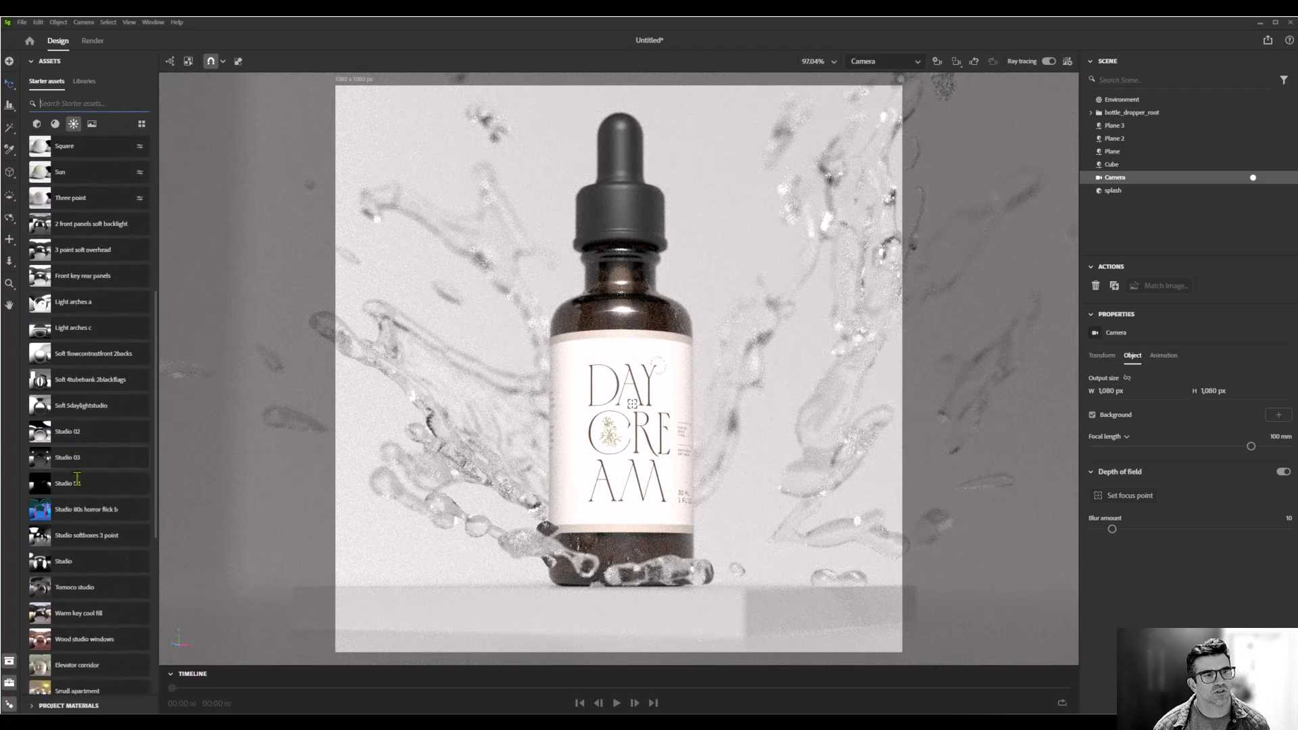
{"action": "mouse_move", "coordinate": [39, 554]}
{"action": "left_mouse_down"}
{"action": "mouse_move", "coordinate": [618, 368]}
{"action": "mouse_move", "coordinate": [567, 372]}
{"action": "left_mouse_up"}
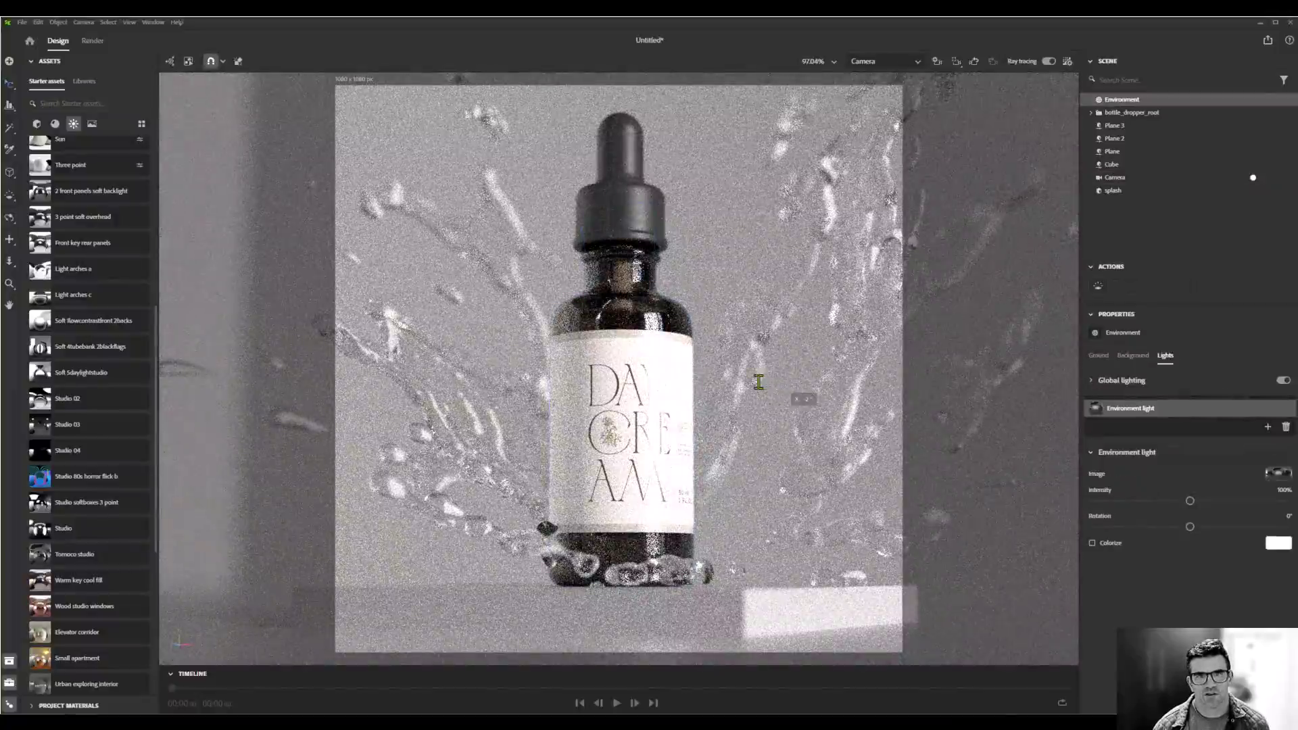
{"action": "mouse_move", "coordinate": [759, 382]}
{"action": "left_mouse_down"}
{"action": "mouse_move", "coordinate": [696, 386]}
{"action": "mouse_move", "coordinate": [805, 370]}
{"action": "left_mouse_up"}
{"action": "left_click_drag", "start_coordinate": [39, 529], "coordinate": [663, 393]}
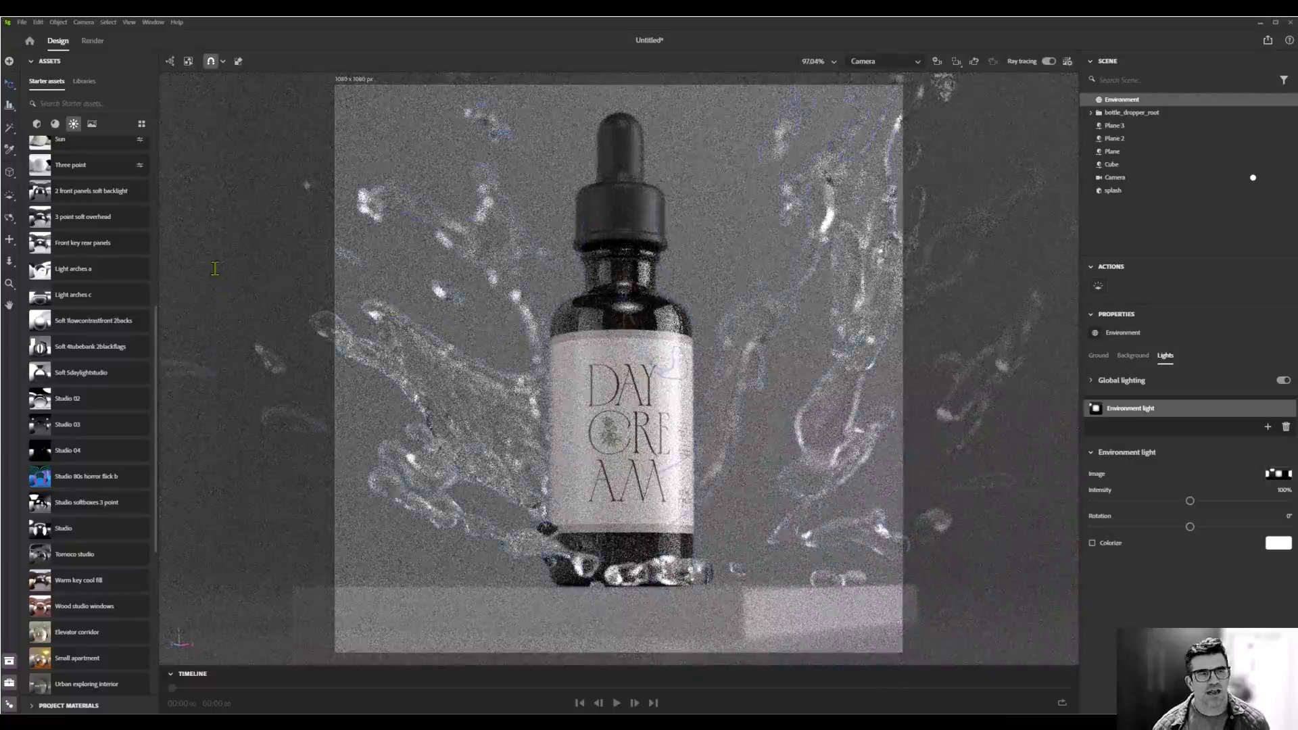
{"action": "scroll", "coordinate": [90, 281], "scroll_direction": "up", "scroll_amount": 5}
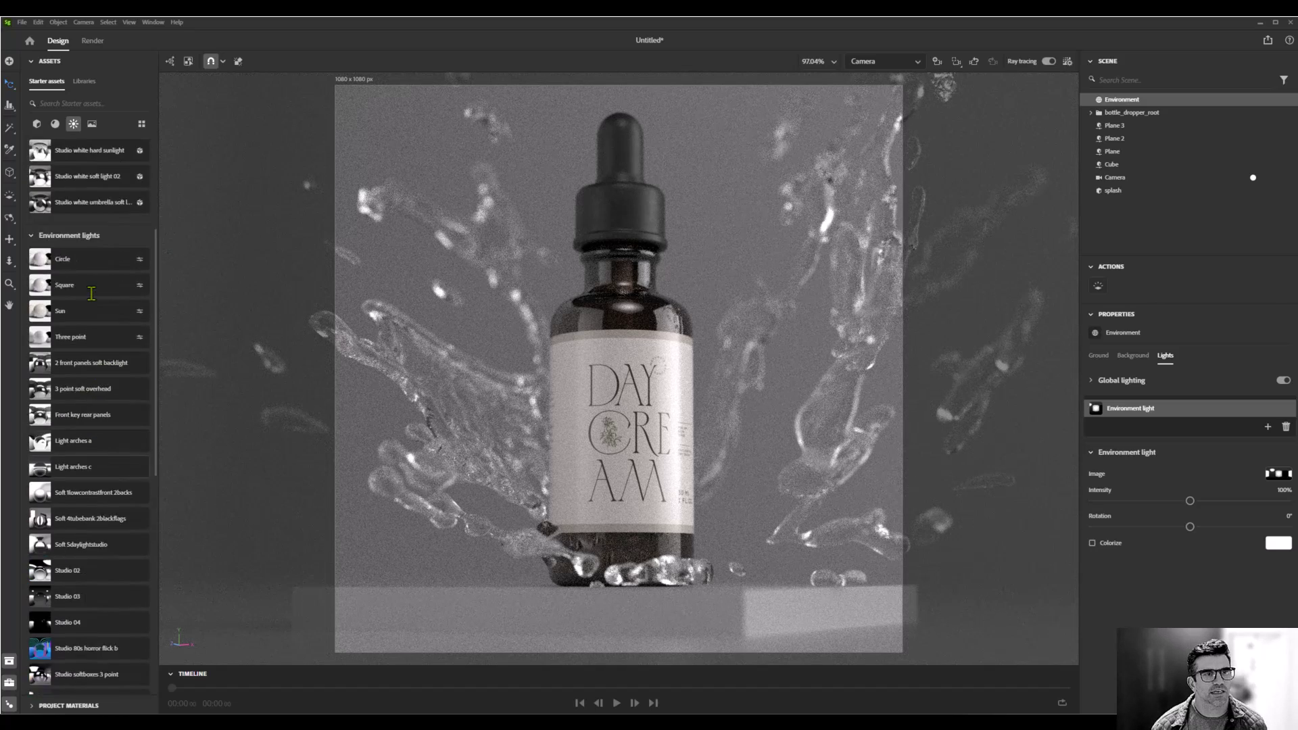
{"action": "scroll", "coordinate": [113, 352], "scroll_direction": "down", "scroll_amount": 4}
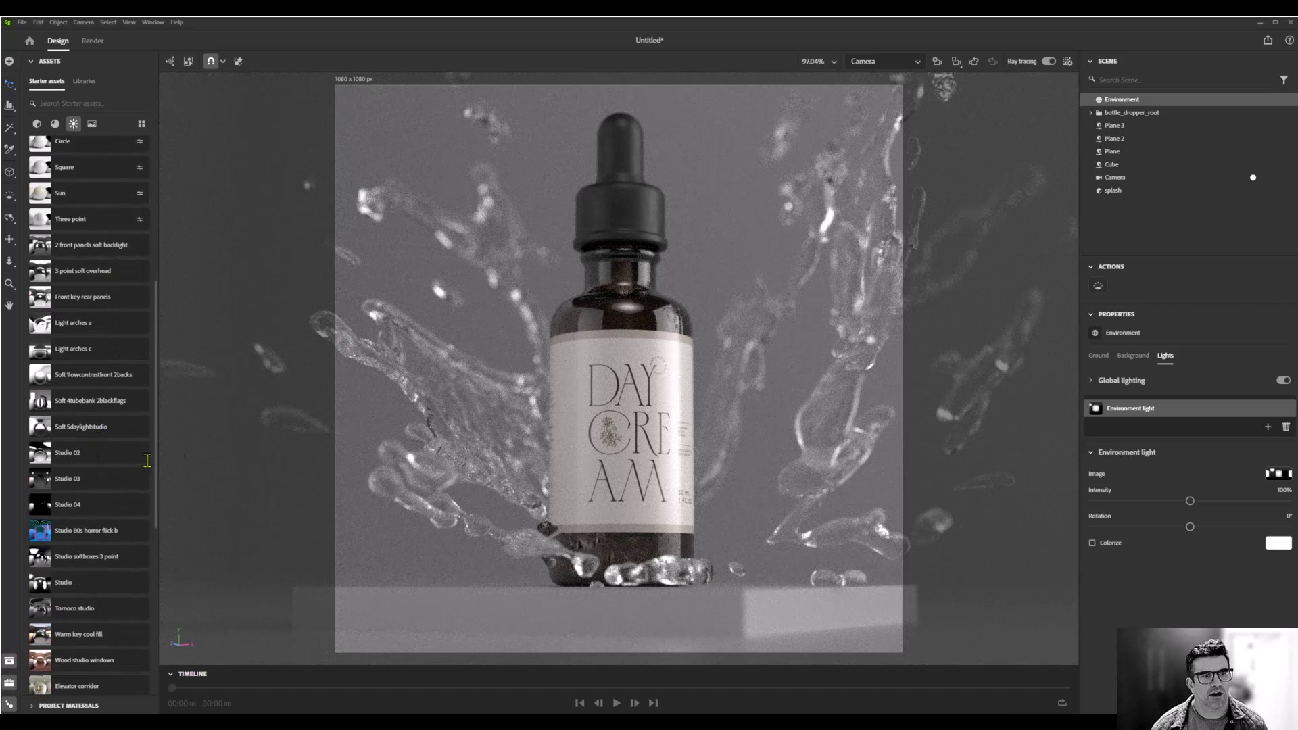
{"action": "left_click_drag", "start_coordinate": [472, 430], "coordinate": [473, 430]}
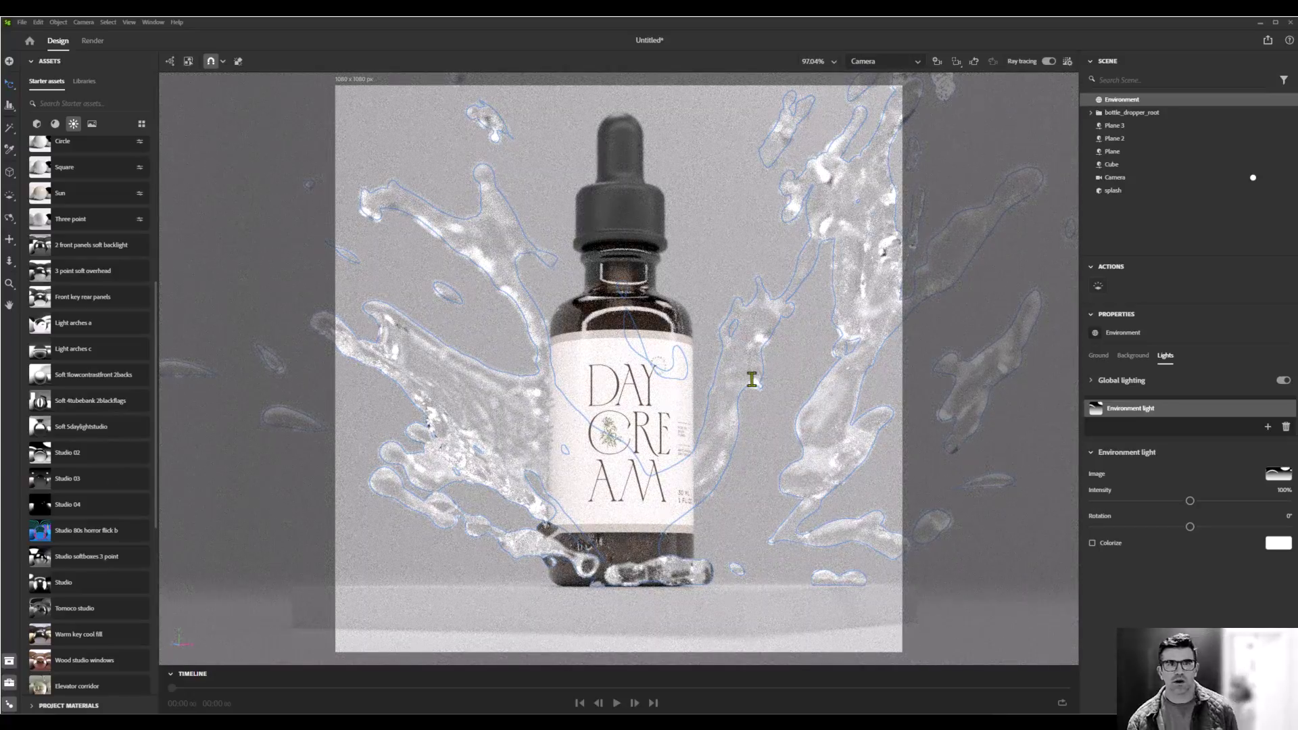
- Render the camera view as a 16-bit PSD using the Medium quality preset
{"action": "left_click", "coordinate": [91, 41]}
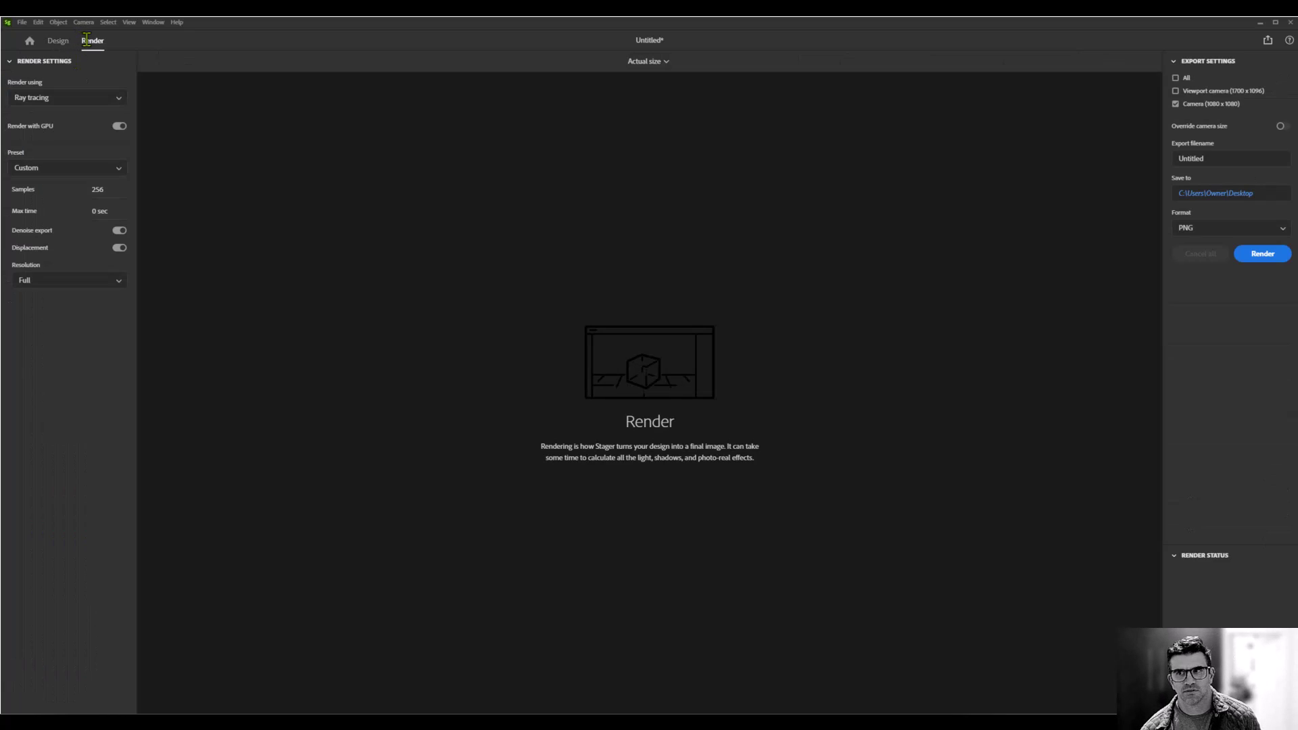
{"action": "left_click", "coordinate": [1237, 226]}
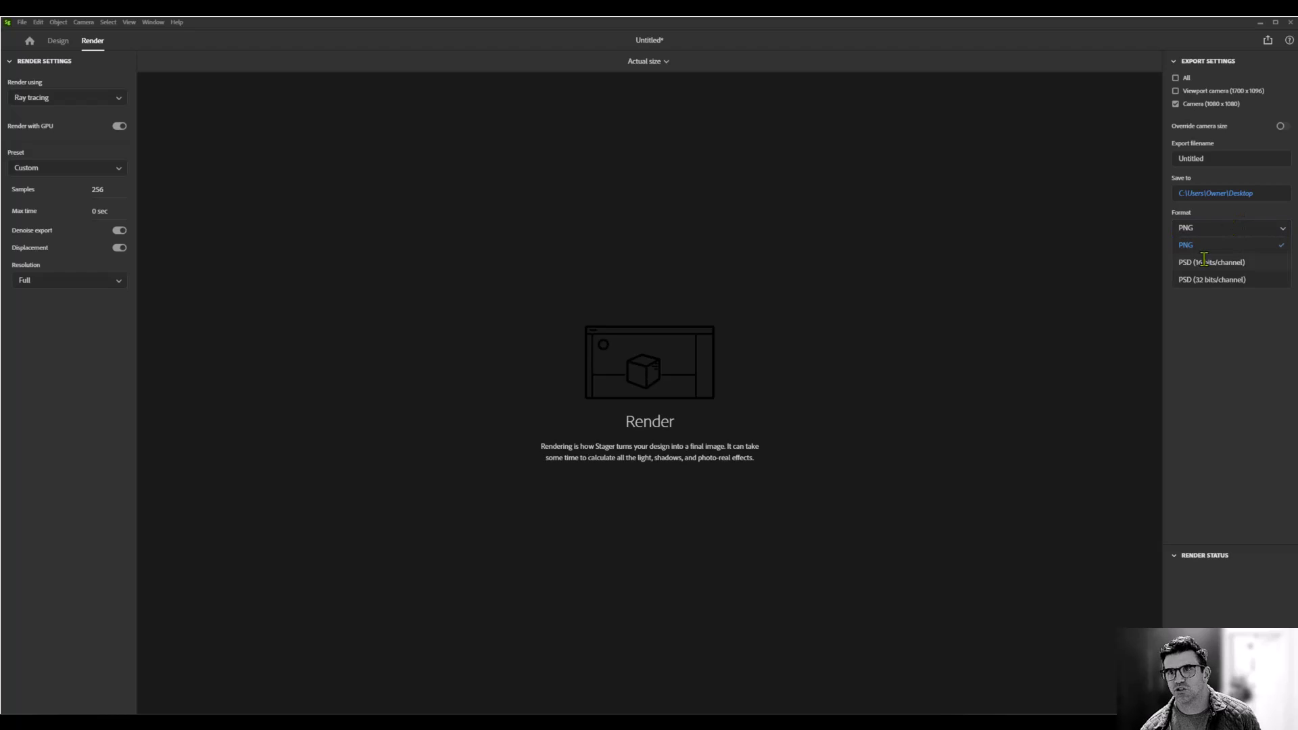
{"action": "left_click", "coordinate": [1205, 262]}
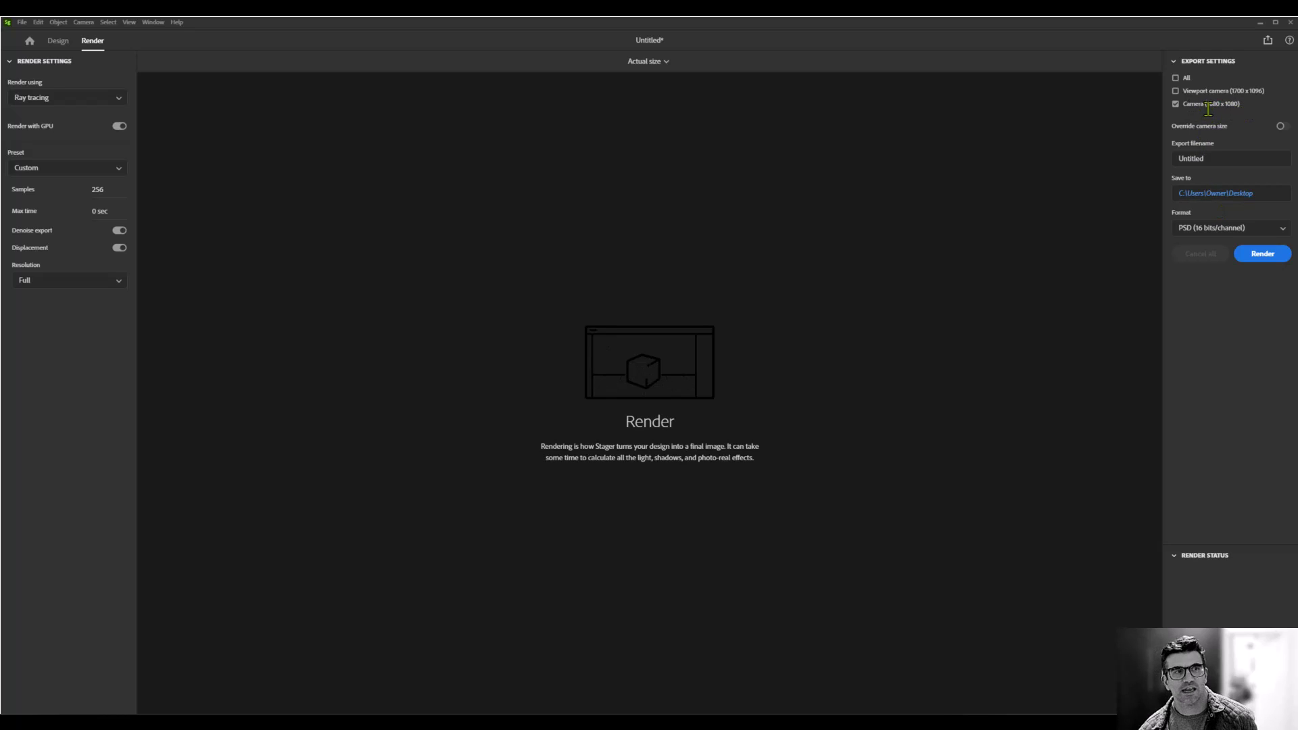
{"action": "left_click", "coordinate": [32, 168]}
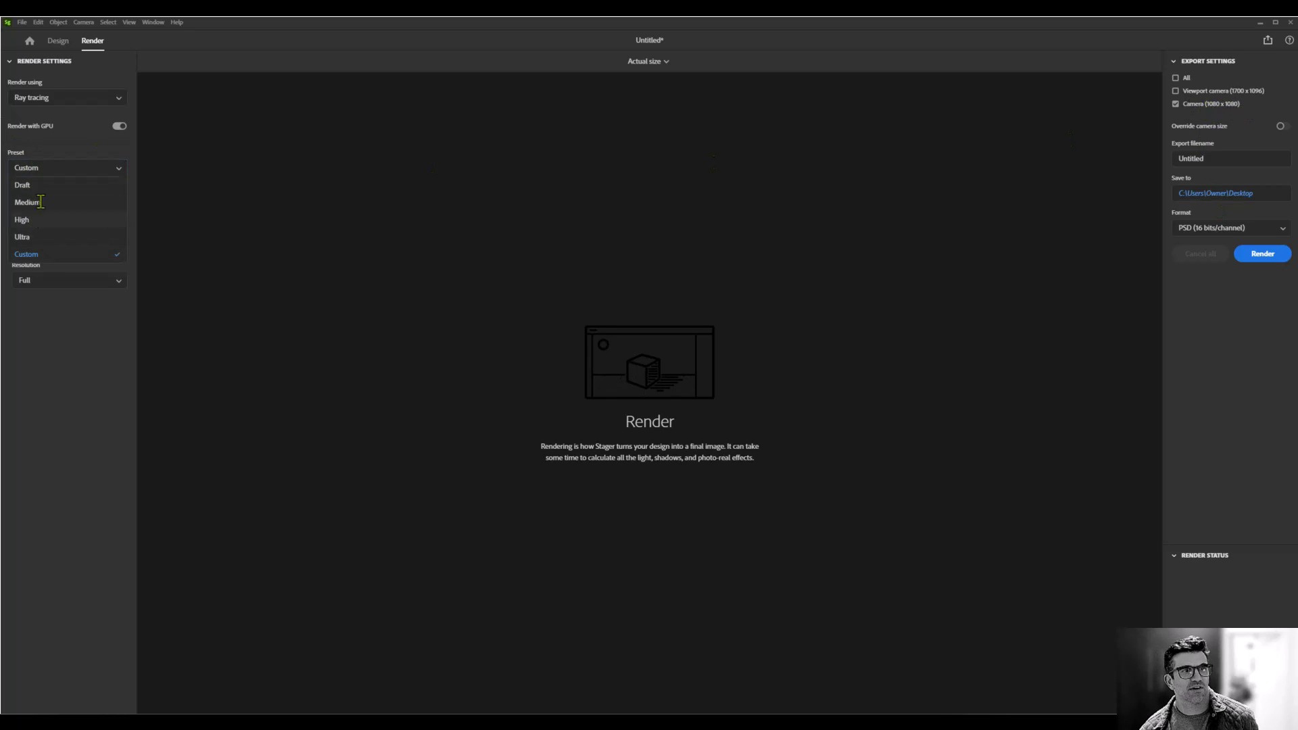
{"action": "left_click", "coordinate": [34, 197]}
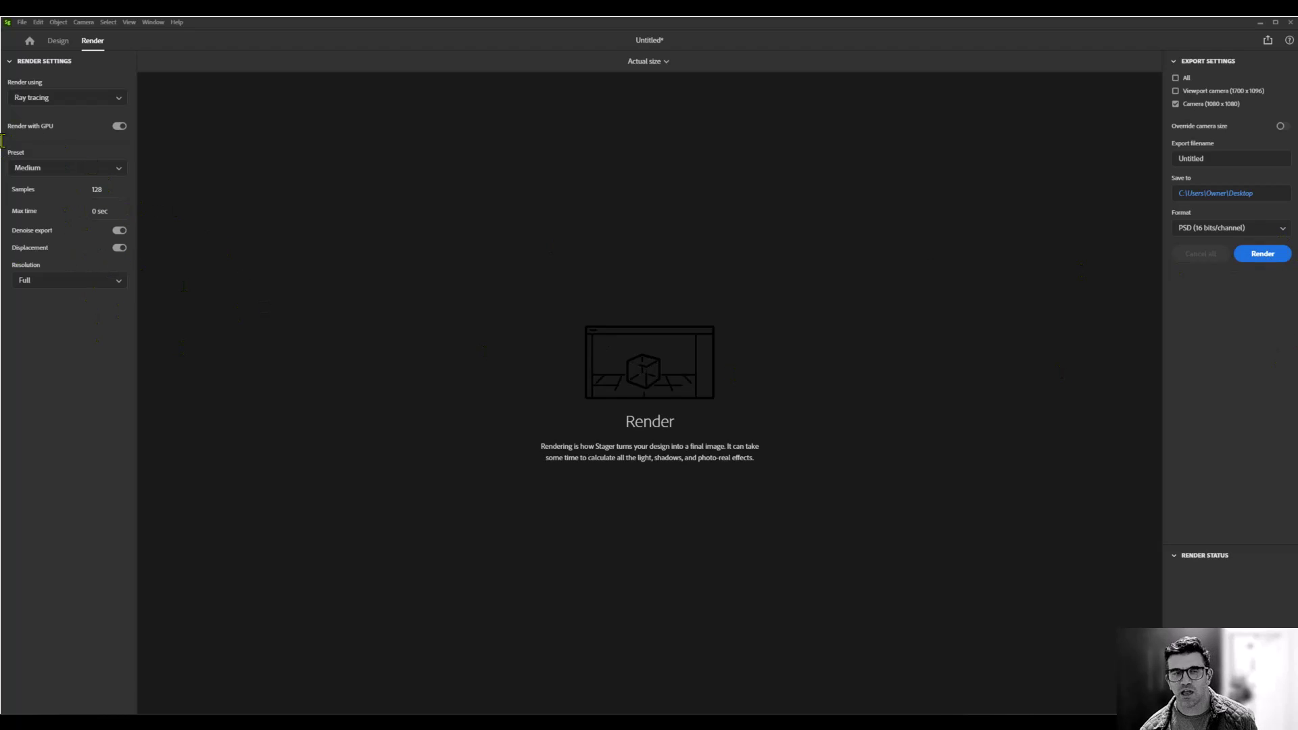
{"action": "left_click", "coordinate": [47, 168]}
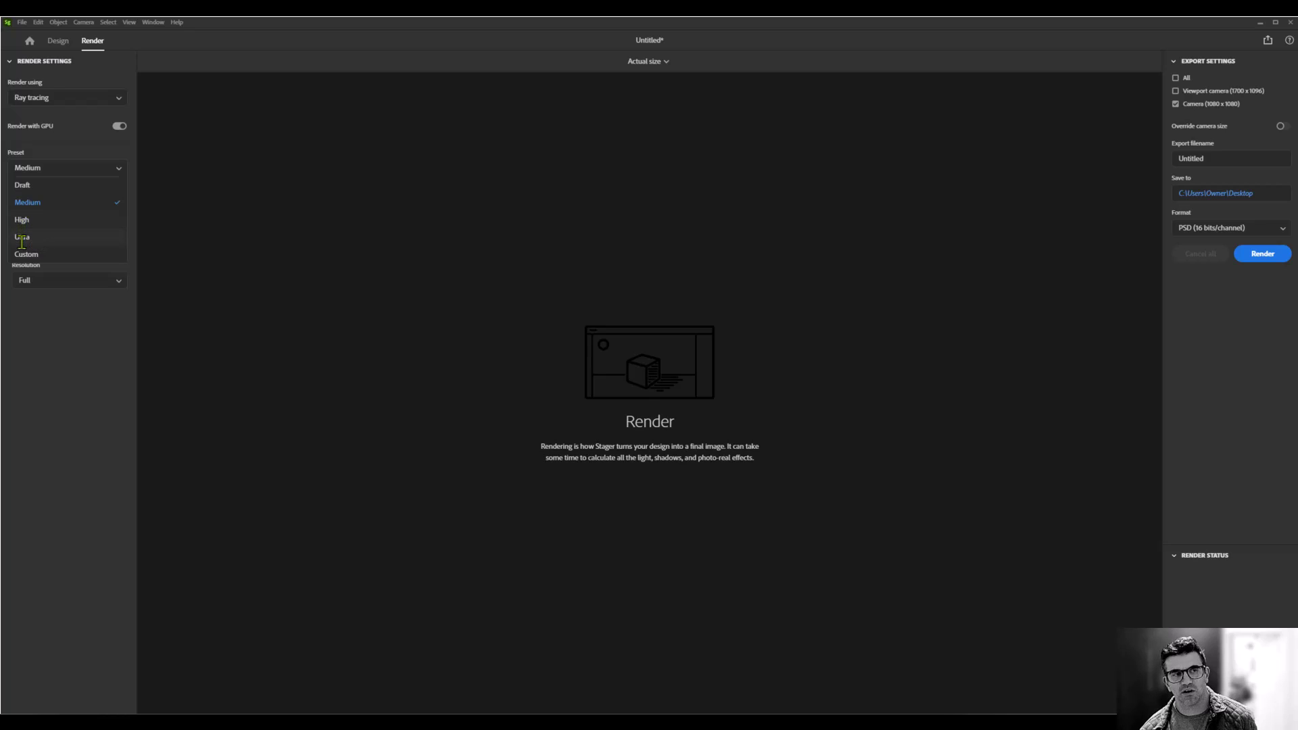
{"action": "left_click", "coordinate": [26, 206]}
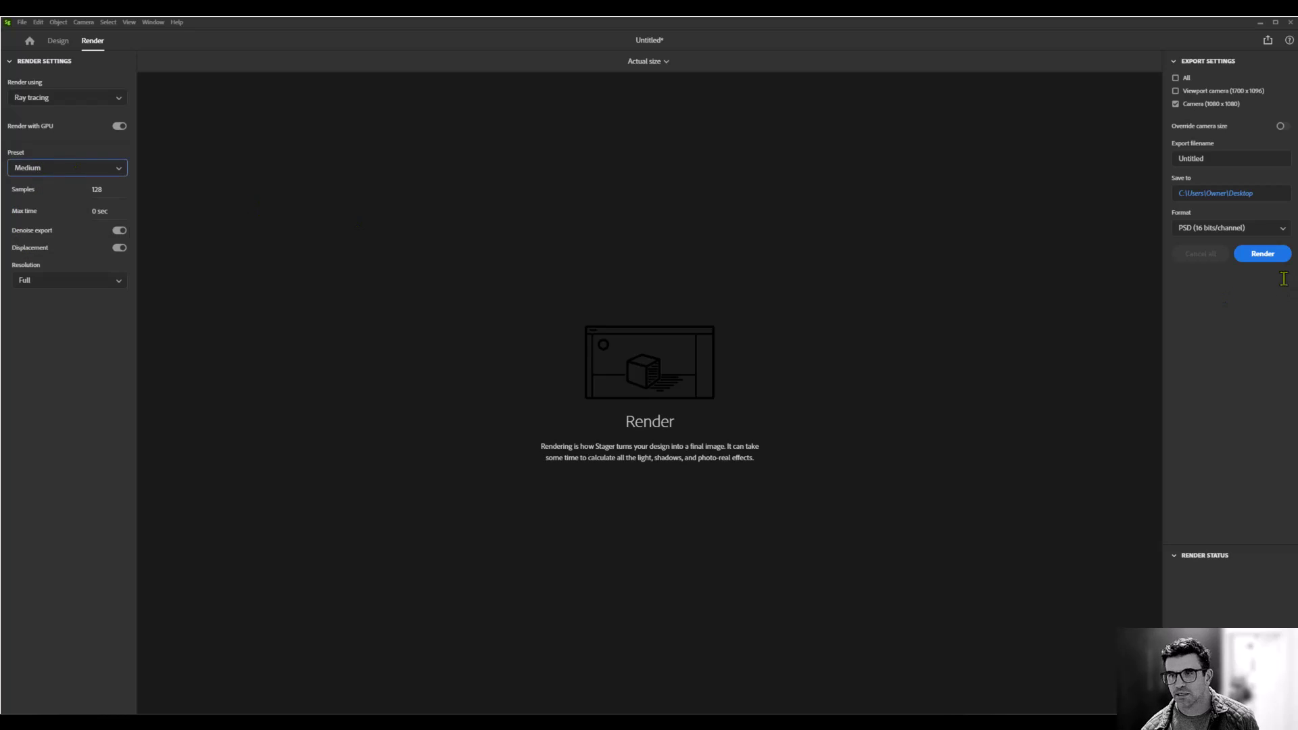
{"action": "left_click", "coordinate": [1250, 252]}
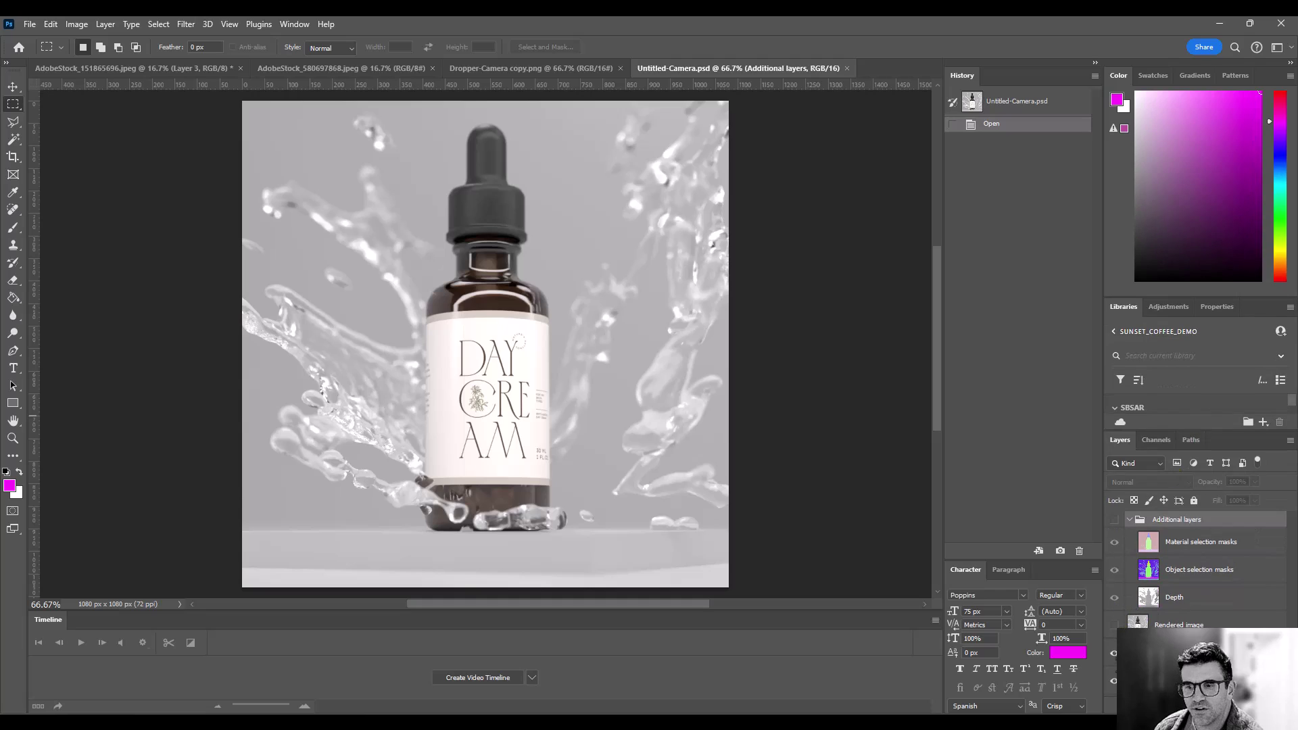
- Toggle the material mask, object mask and Depth layers of Untitled-Camera.psd, then hide the Additional layers group
{"action": "left_click", "coordinate": [1115, 520]}
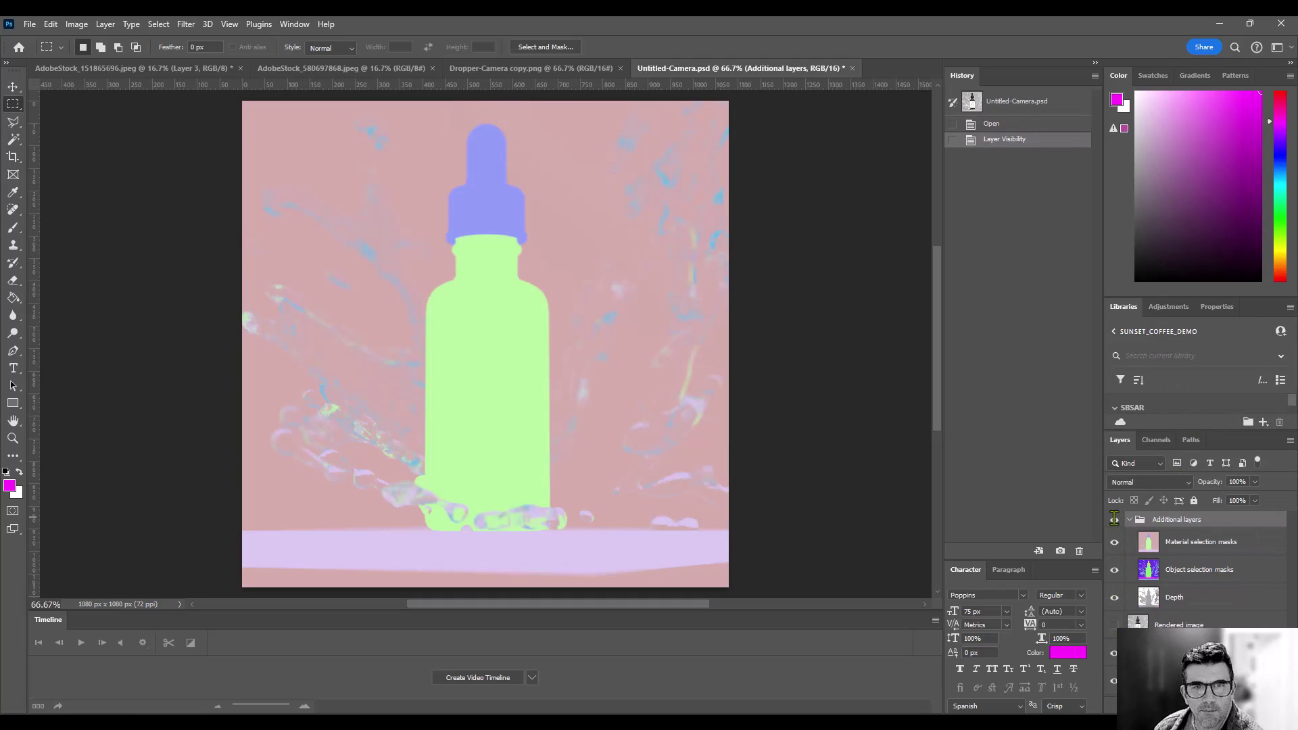
{"action": "left_click", "coordinate": [1116, 542]}
{"action": "left_click", "coordinate": [1115, 569]}
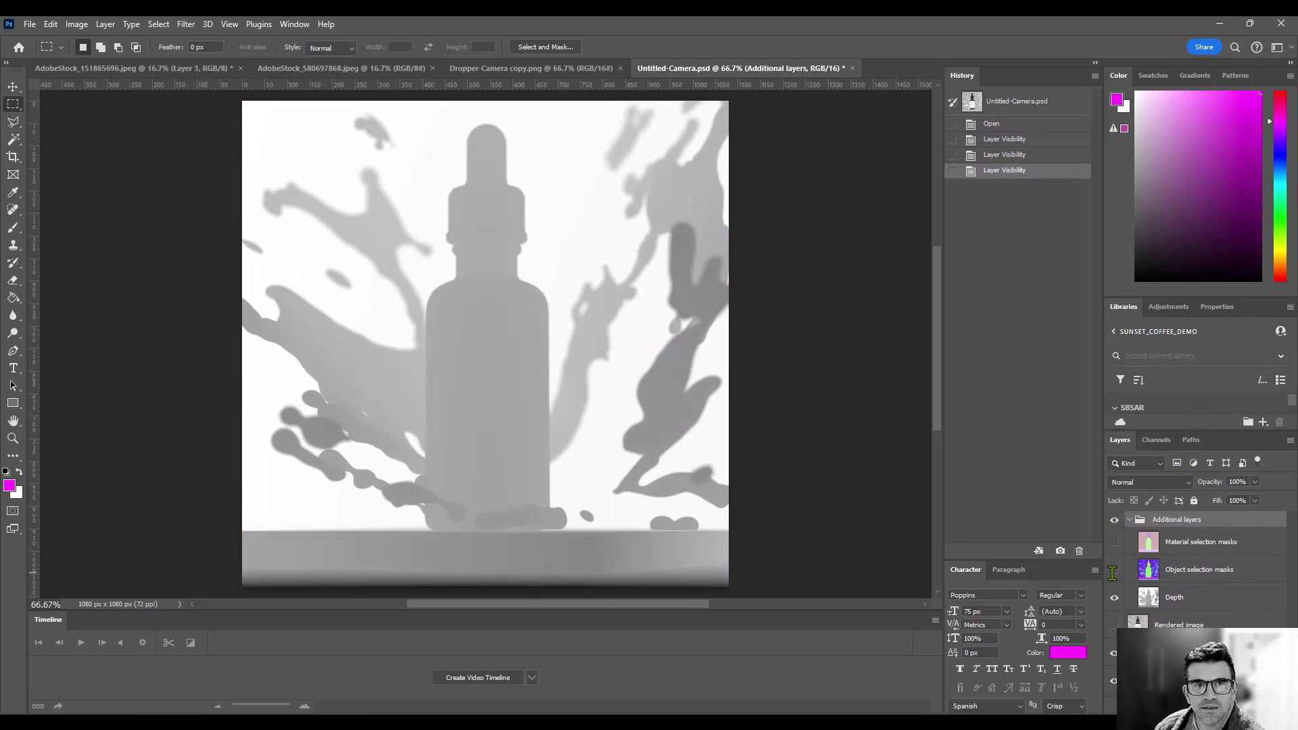
{"action": "left_click", "coordinate": [1115, 570]}
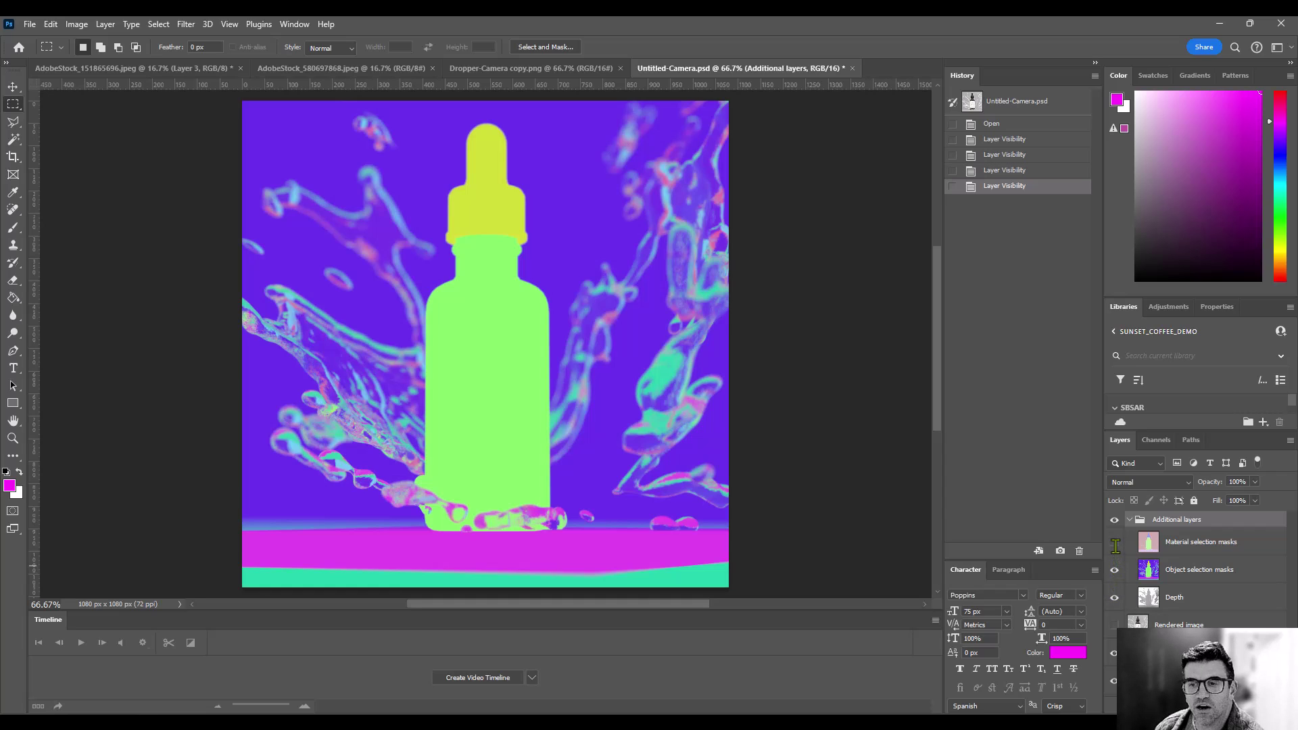
{"action": "left_click", "coordinate": [1115, 541]}
{"action": "left_click", "coordinate": [1114, 519]}
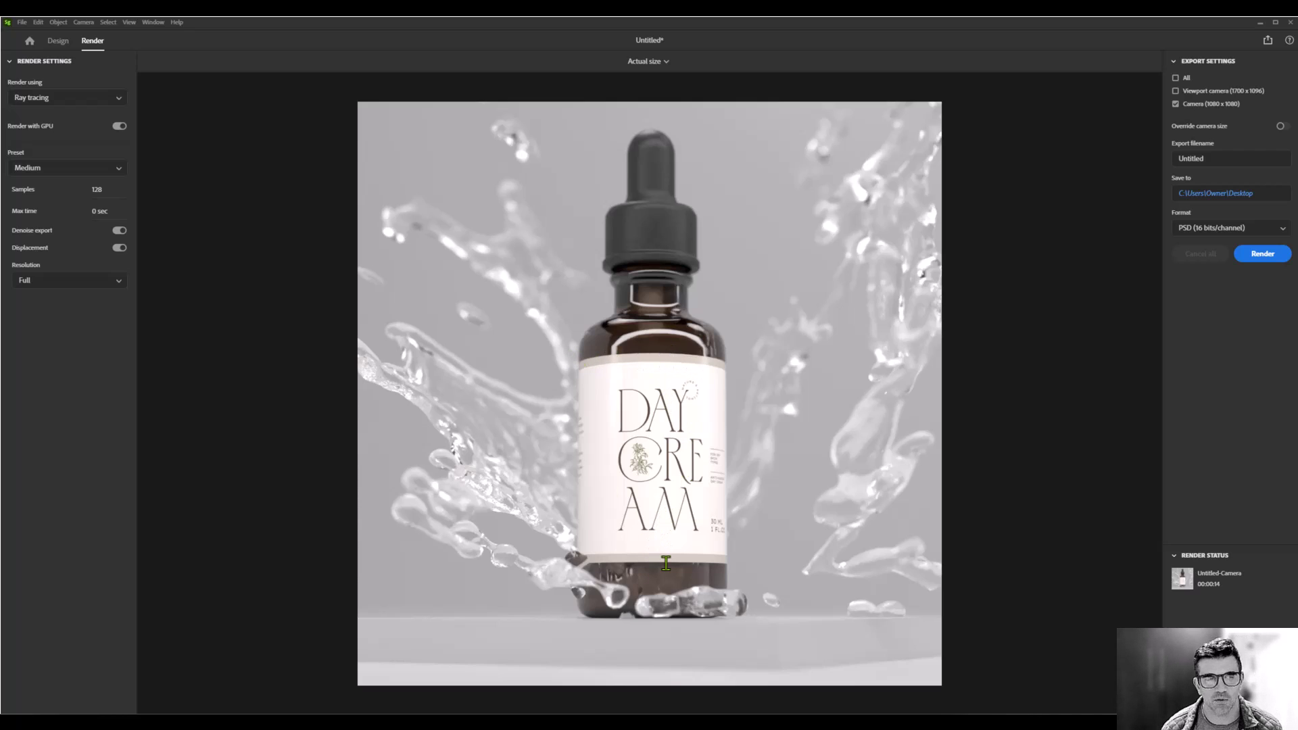
- Switch from the Render workspace back to the Design workspace
{"action": "left_click", "coordinate": [58, 40]}
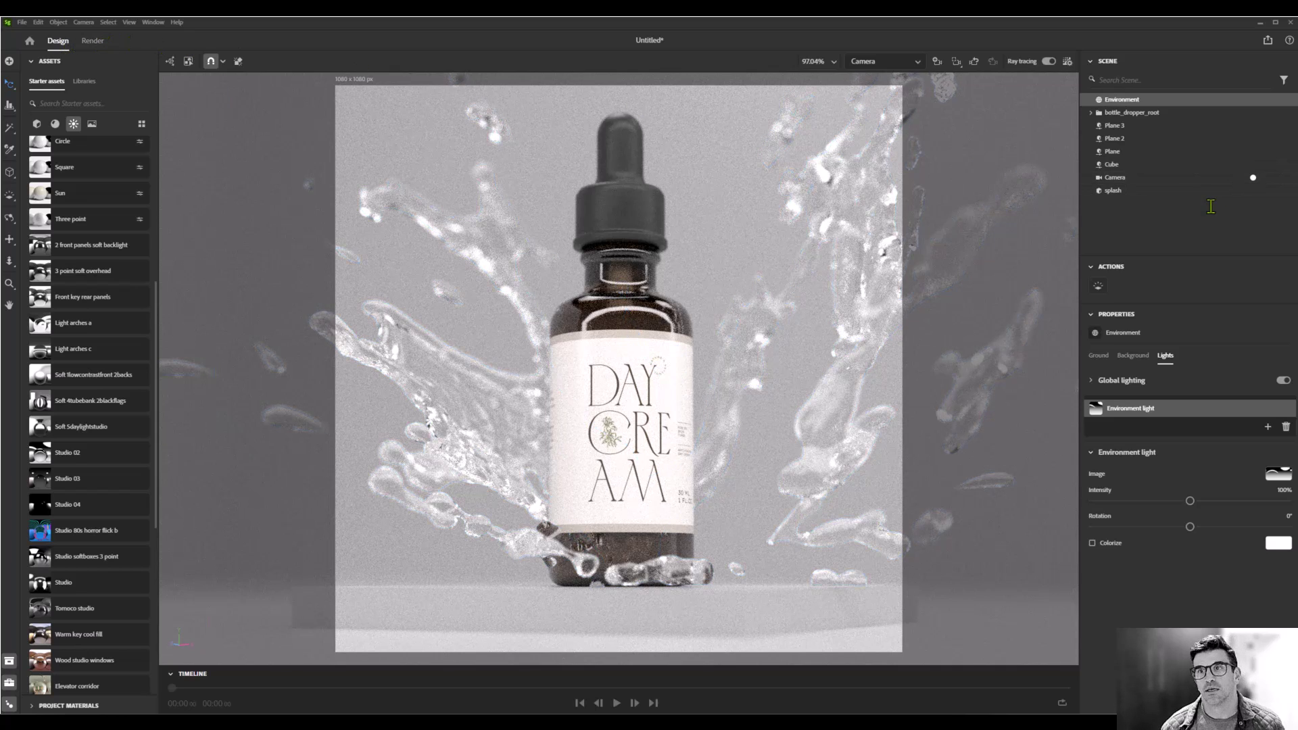
- Select bottle_mesh's Graphic material and send its label image to Illustrator for editing
{"action": "left_click", "coordinate": [1114, 112]}
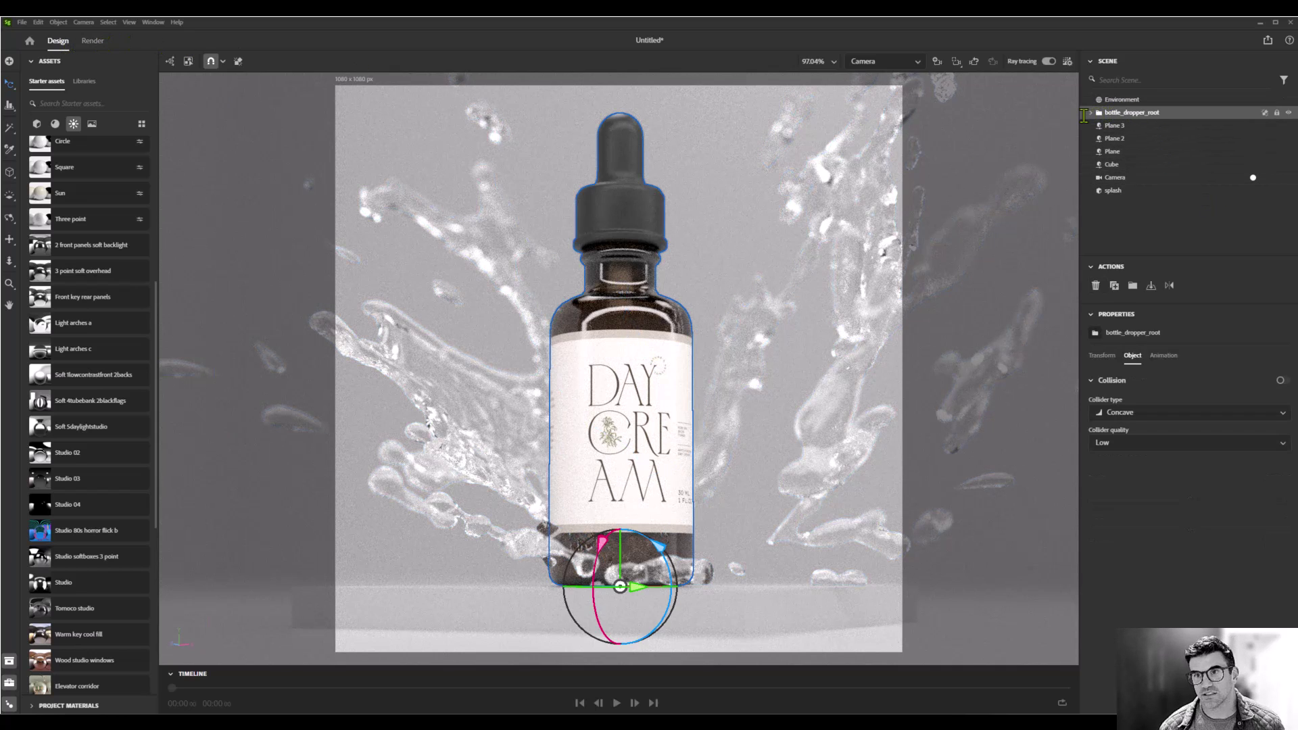
{"action": "left_click", "coordinate": [566, 356]}
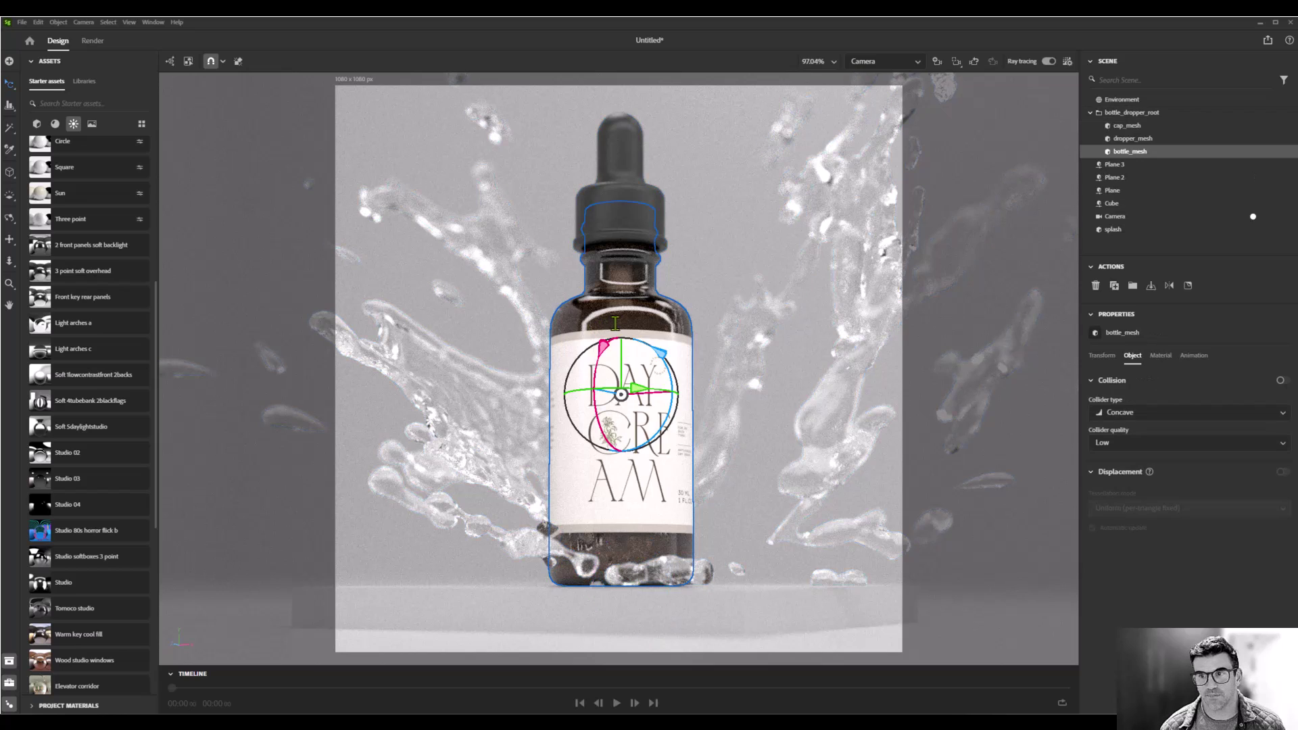
{"action": "left_click", "coordinate": [1161, 355]}
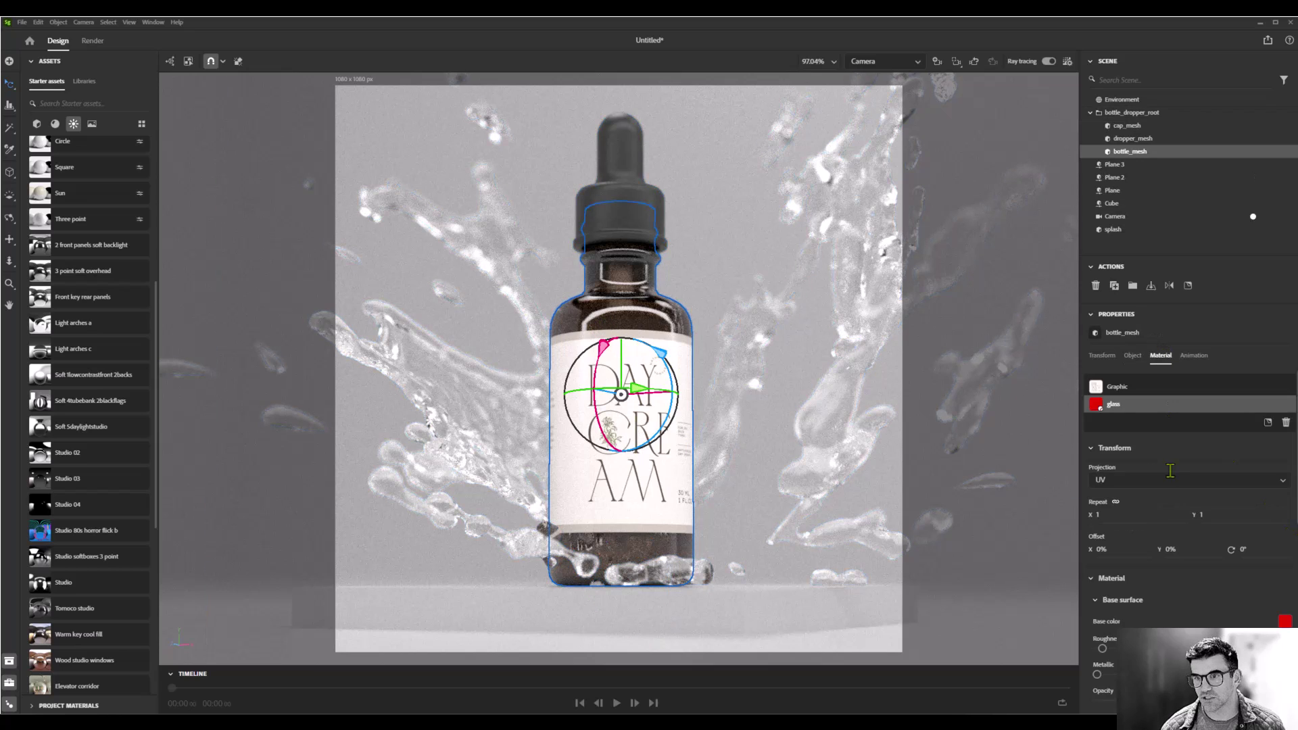
{"action": "left_click", "coordinate": [1123, 385]}
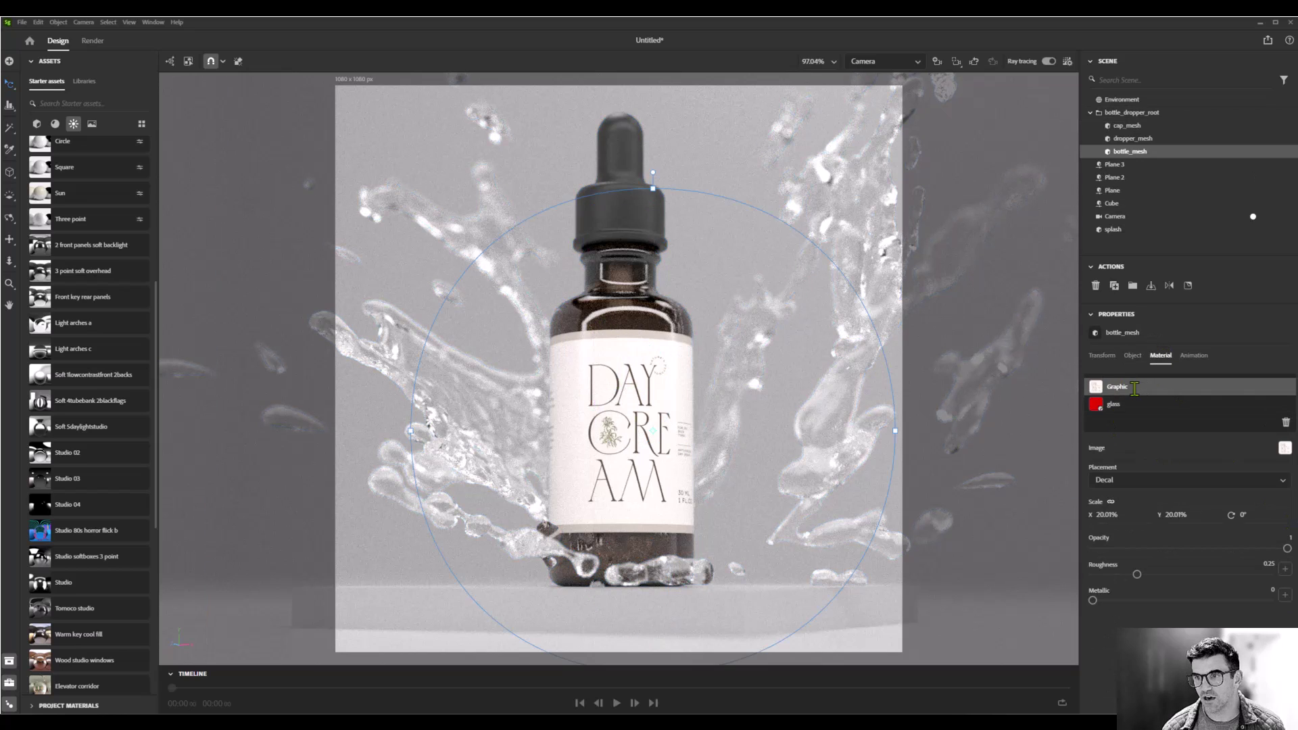
{"action": "left_click", "coordinate": [1286, 450]}
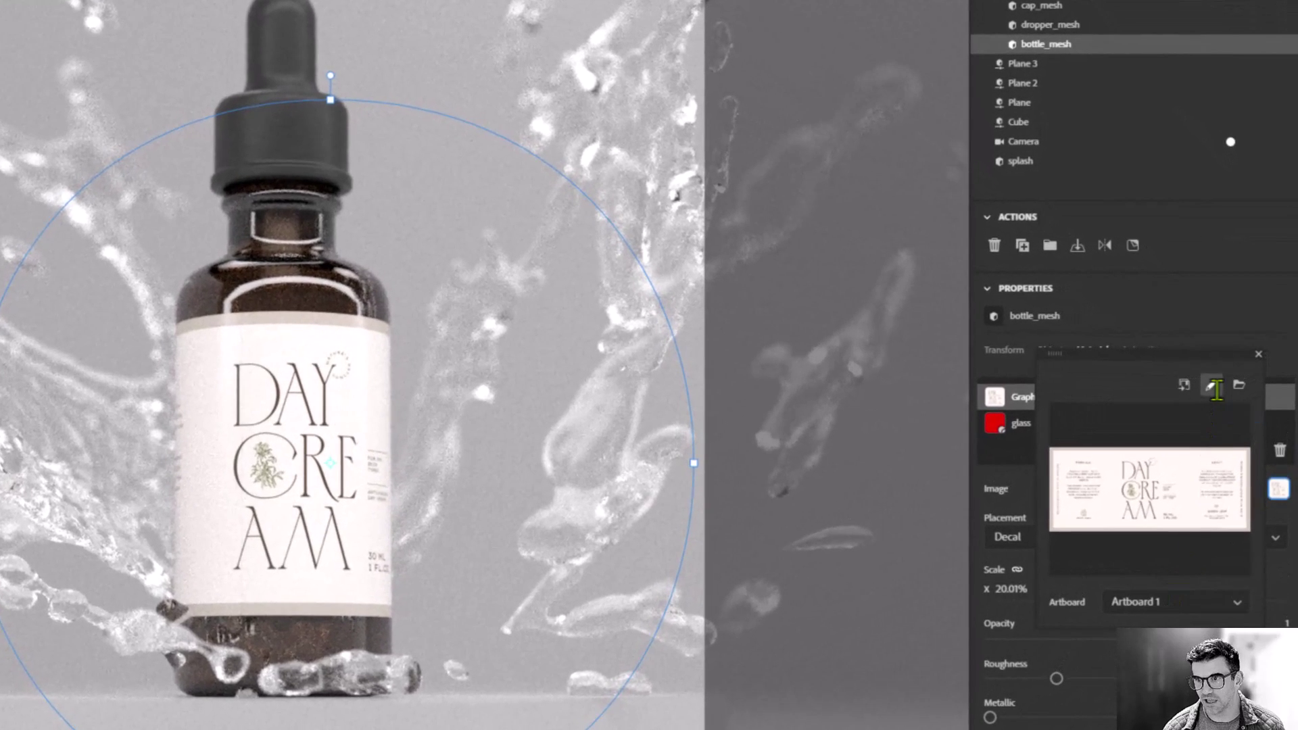
{"action": "left_click", "coordinate": [1212, 385]}
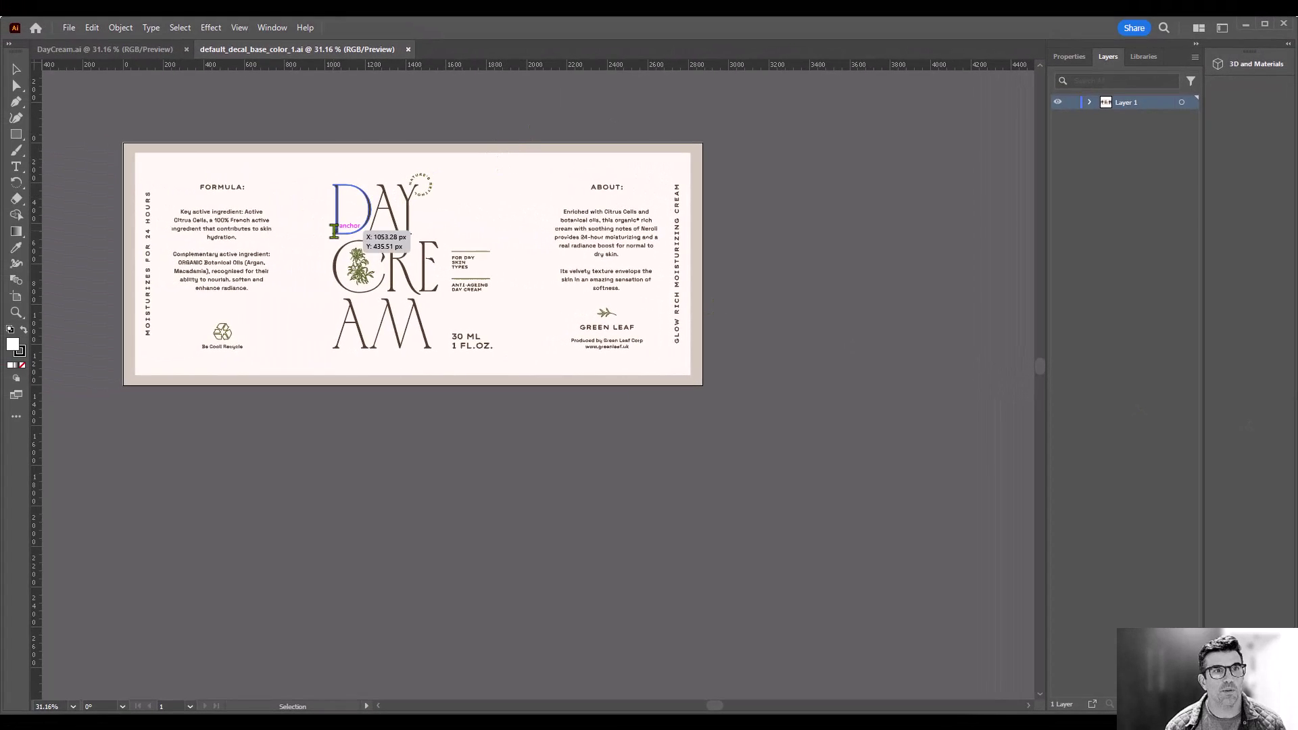
- Fill the label's background rectangle with teal #2BB2A2 and save the artwork
{"action": "left_click", "coordinate": [374, 146]}
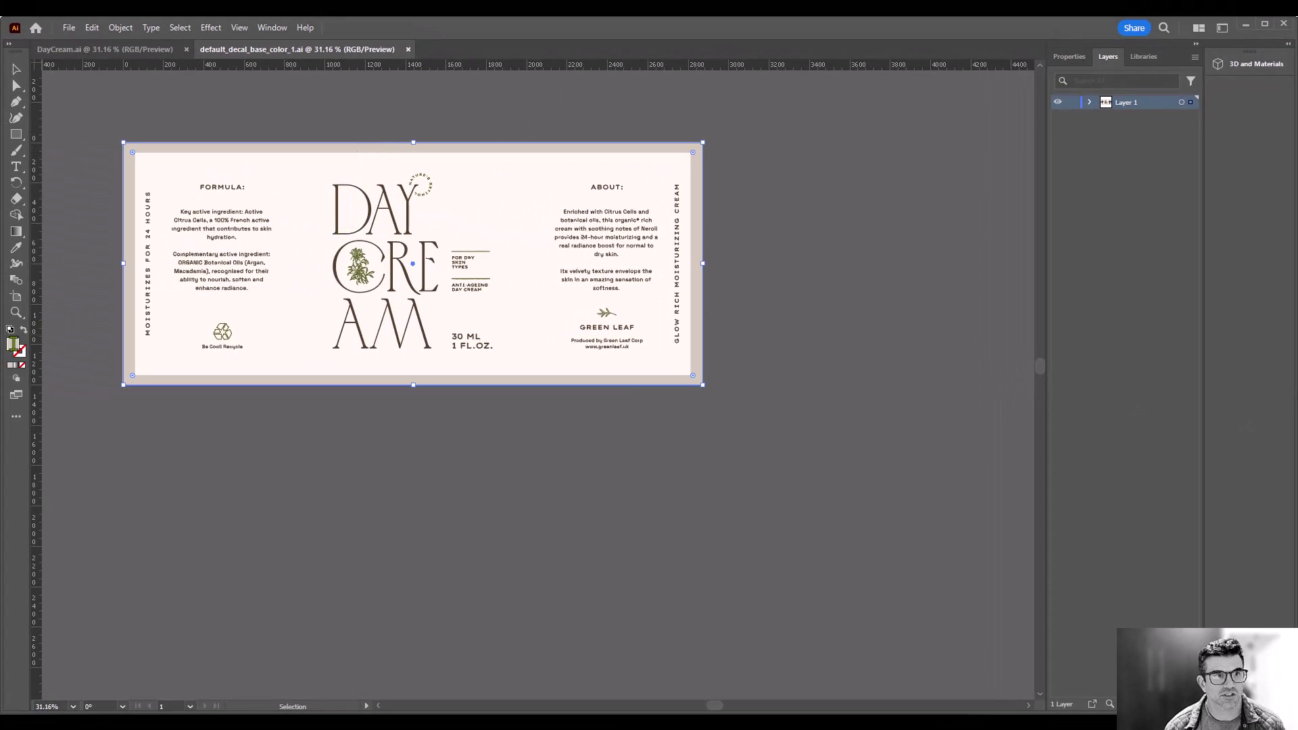
{"action": "double_click", "coordinate": [12, 344]}
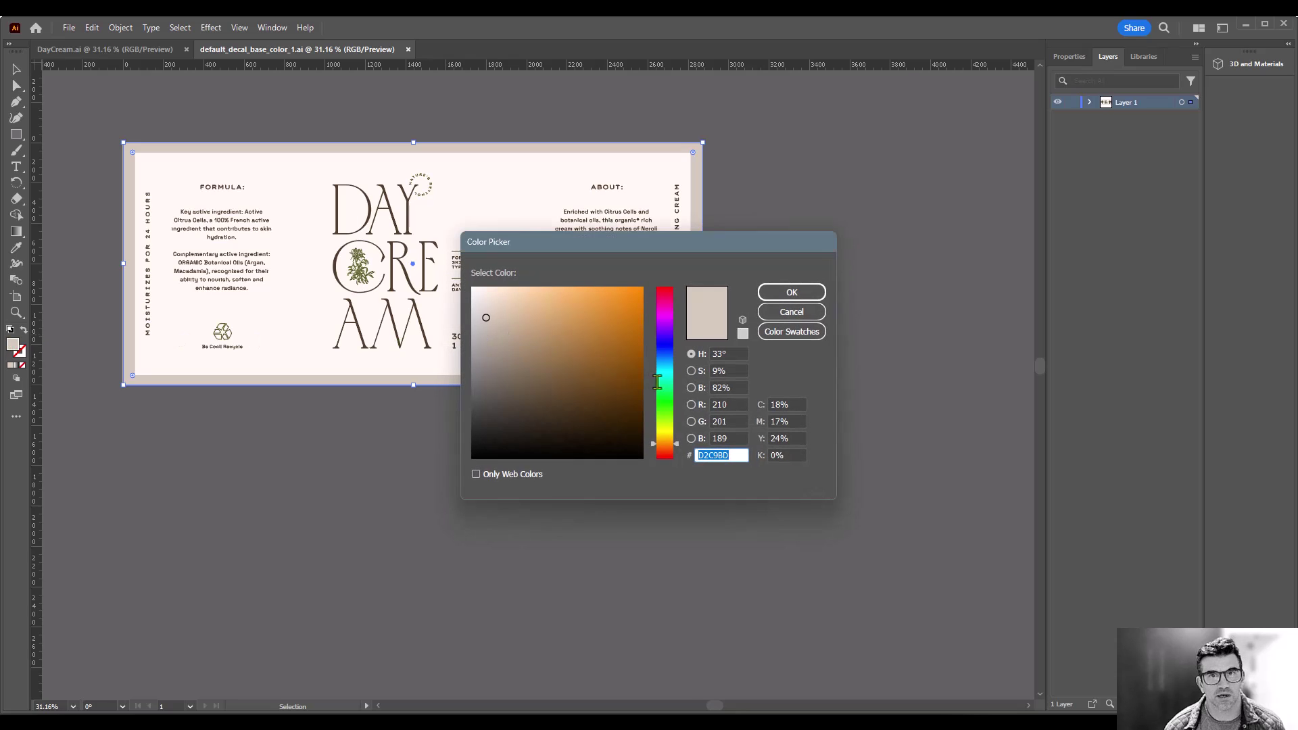
{"action": "left_click", "coordinate": [658, 376]}
{"action": "mouse_move", "coordinate": [538, 347]}
{"action": "left_mouse_down"}
{"action": "mouse_move", "coordinate": [634, 334]}
{"action": "mouse_move", "coordinate": [602, 338]}
{"action": "left_mouse_up"}
{"action": "left_click", "coordinate": [792, 292]}
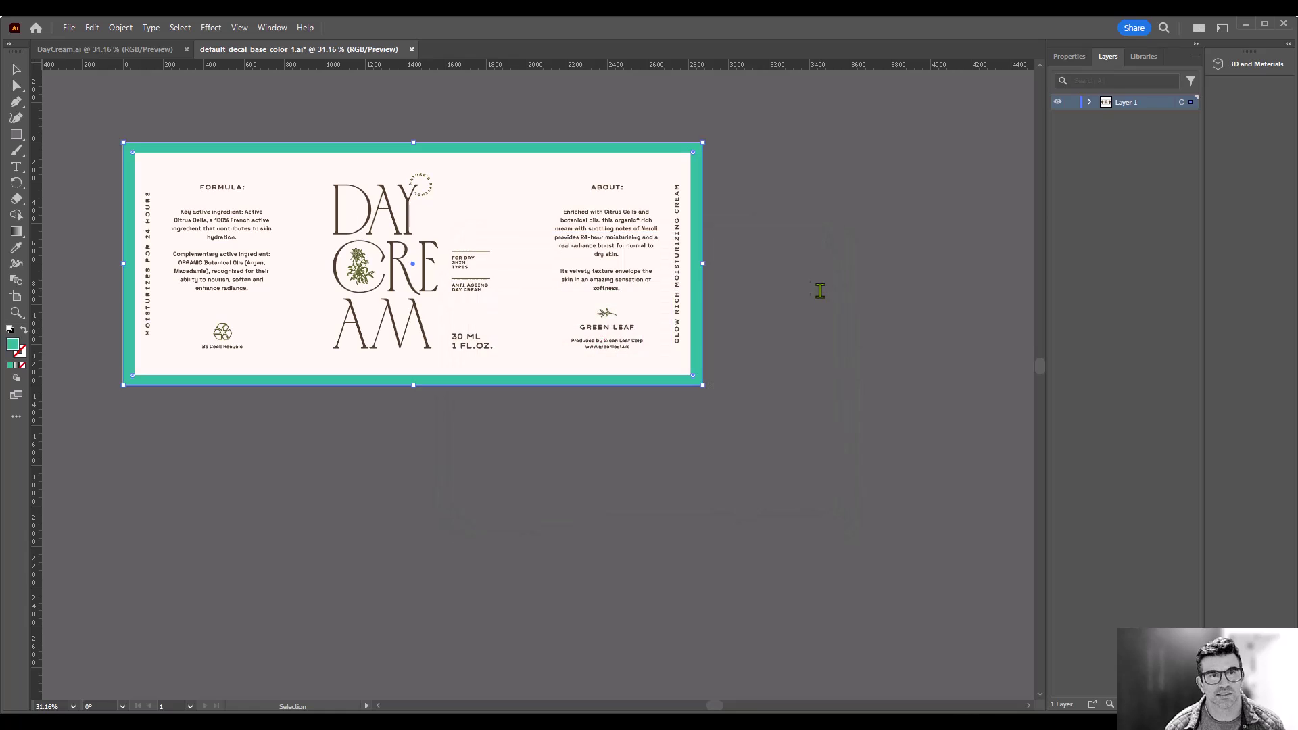
{"action": "left_click", "coordinate": [69, 27]}
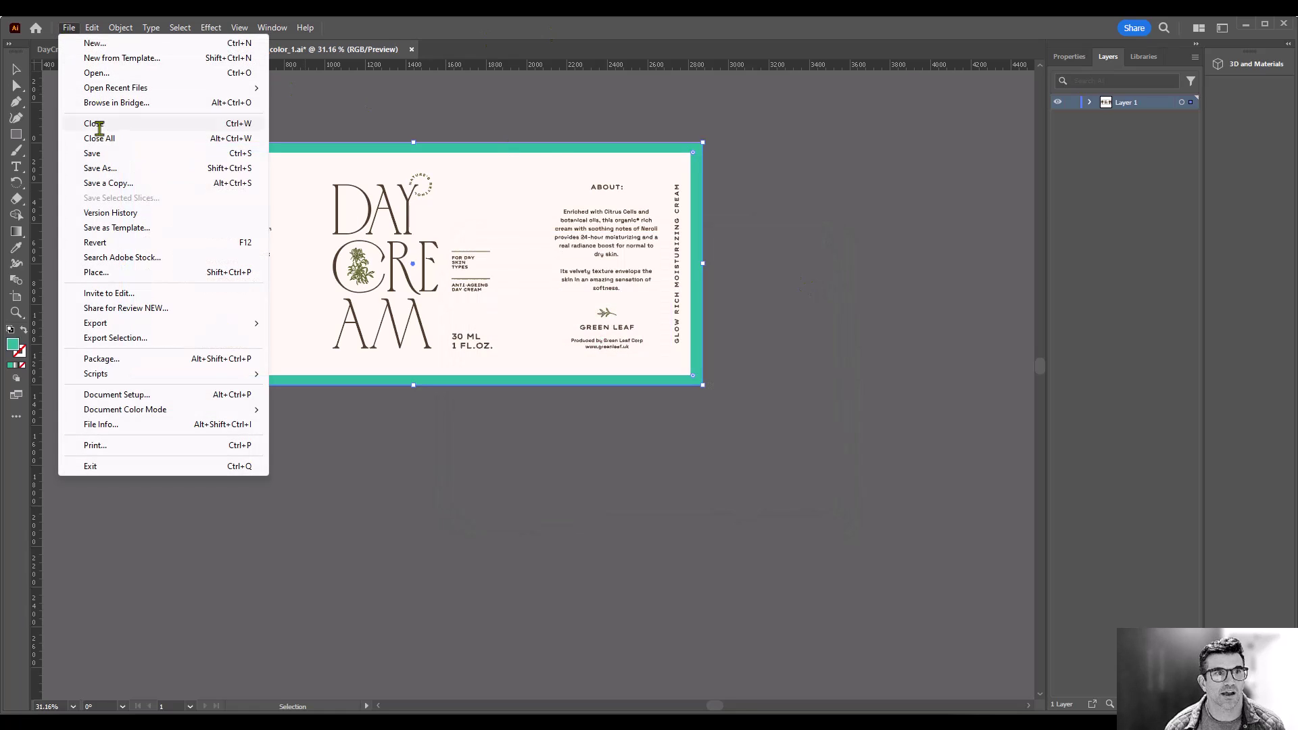
{"action": "left_click", "coordinate": [96, 153]}
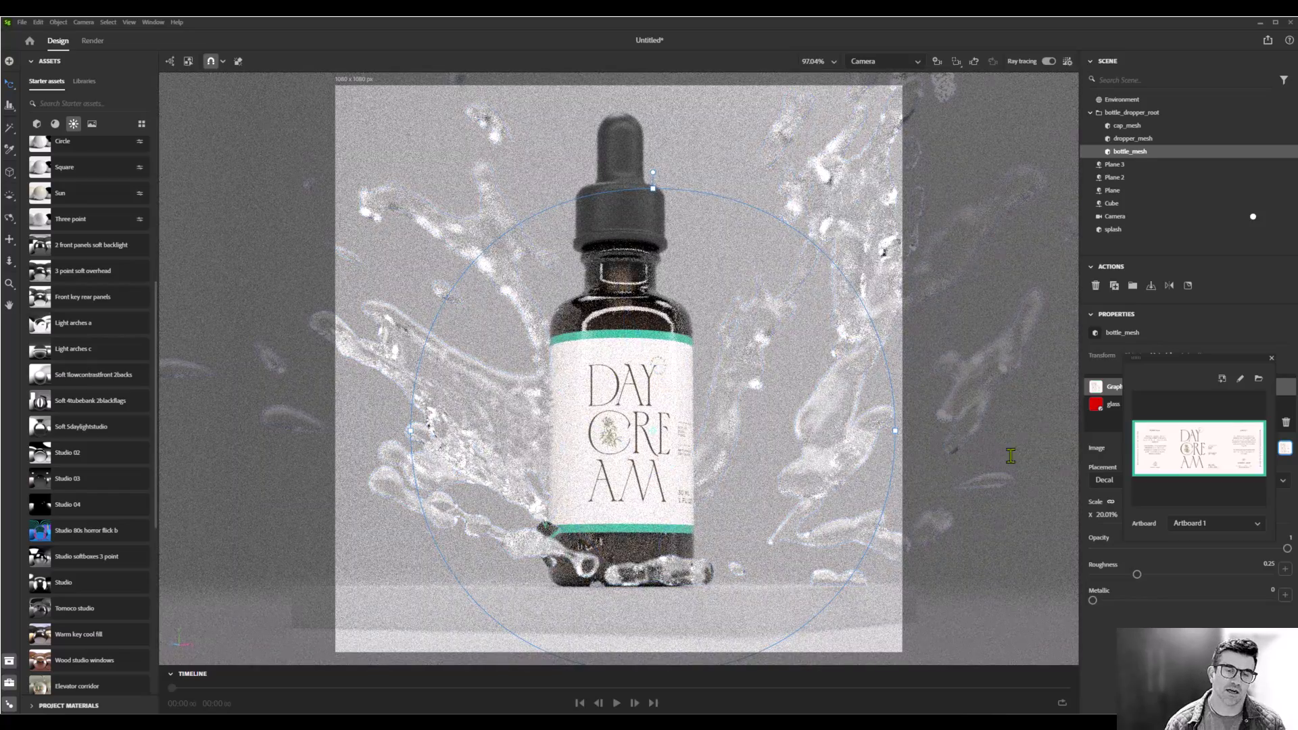
- Close the label image popup once the teal-banded label shows on the bottle
{"action": "key", "text": "Escape"}
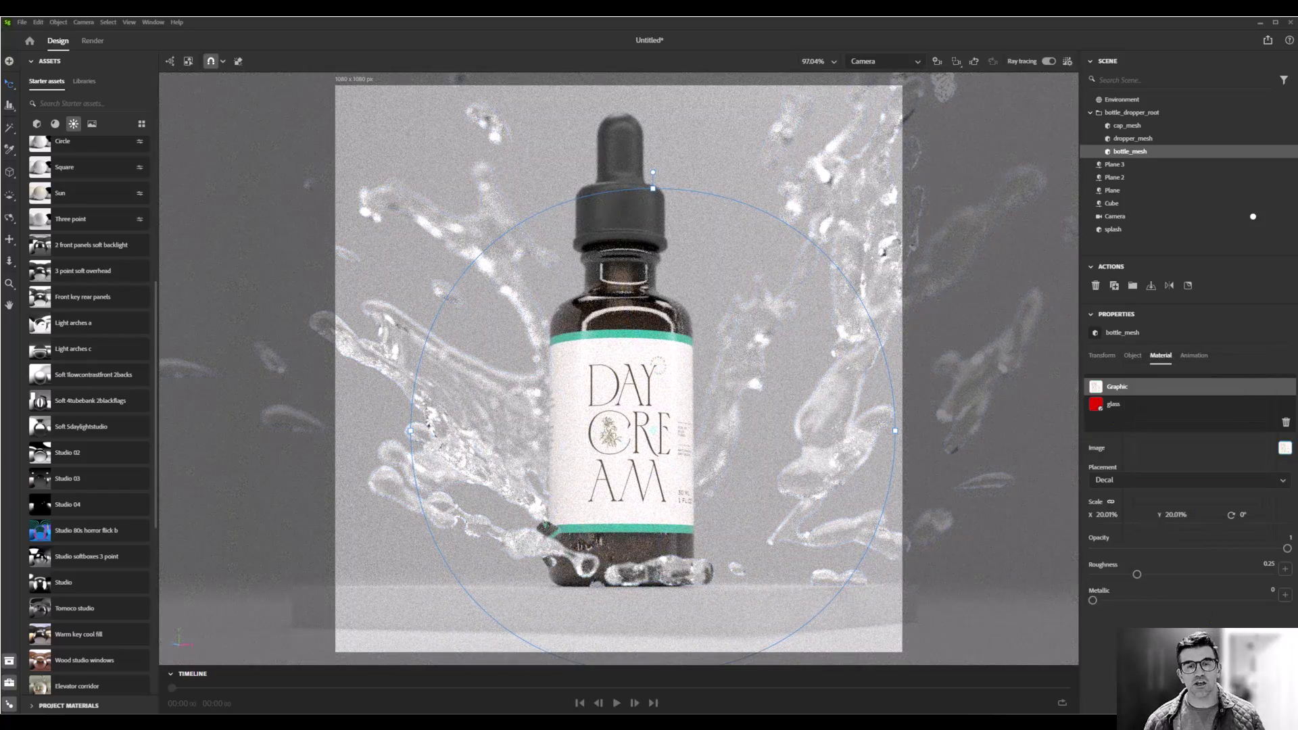